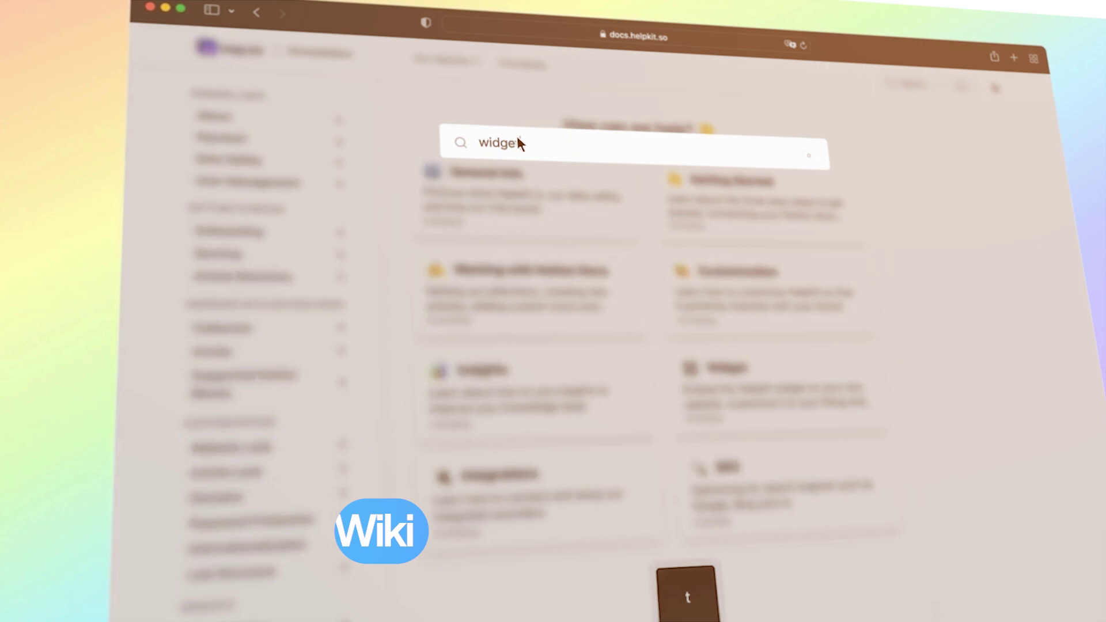
Complete the 'widget' search and open the 'What is the HelpKit widget?' article
{"action": "type", "text": "t"}
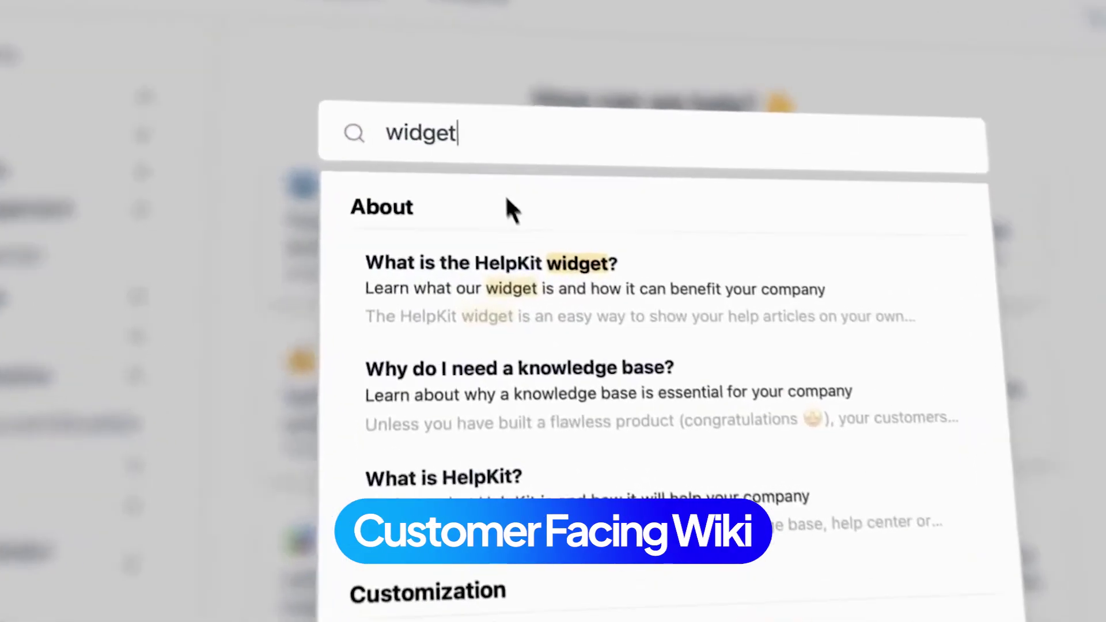
{"action": "left_click", "coordinate": [474, 237]}
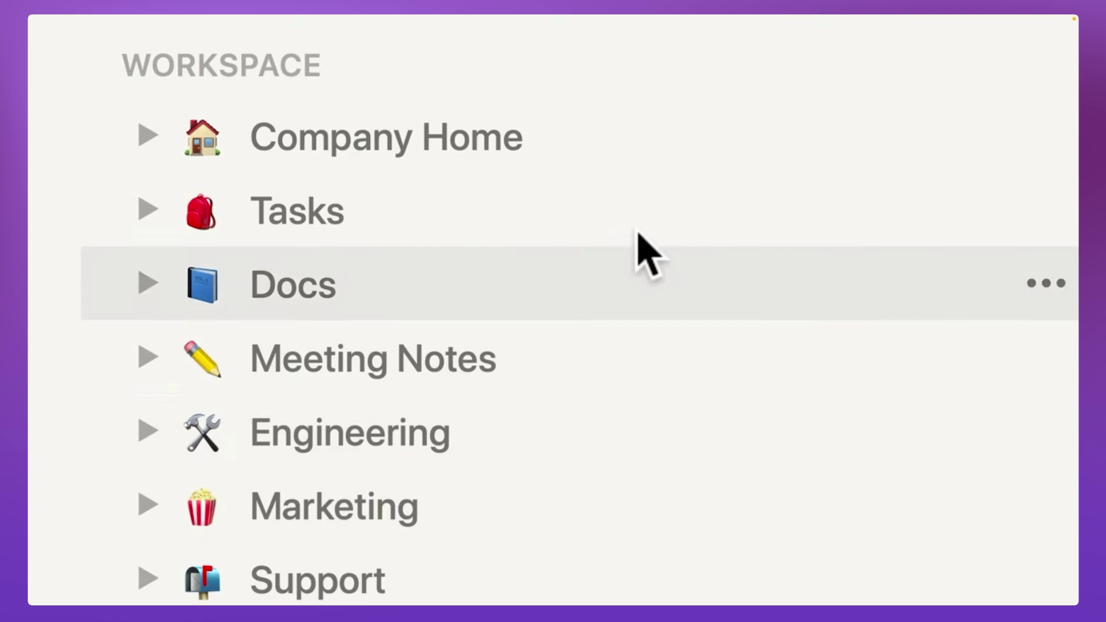
Visit the Company Home page, then open Acme Wiki from its Quick Links
{"action": "left_click", "coordinate": [587, 163]}
{"action": "scroll", "coordinate": [553, 311], "scroll_direction": "down", "scroll_amount": 4}
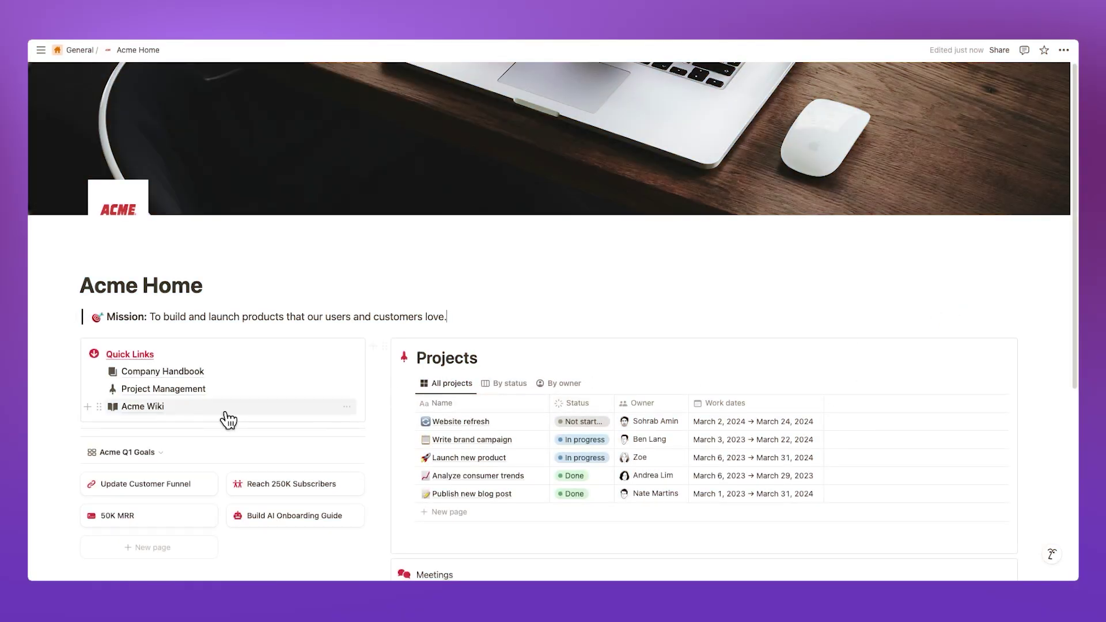
{"action": "left_click", "coordinate": [150, 408]}
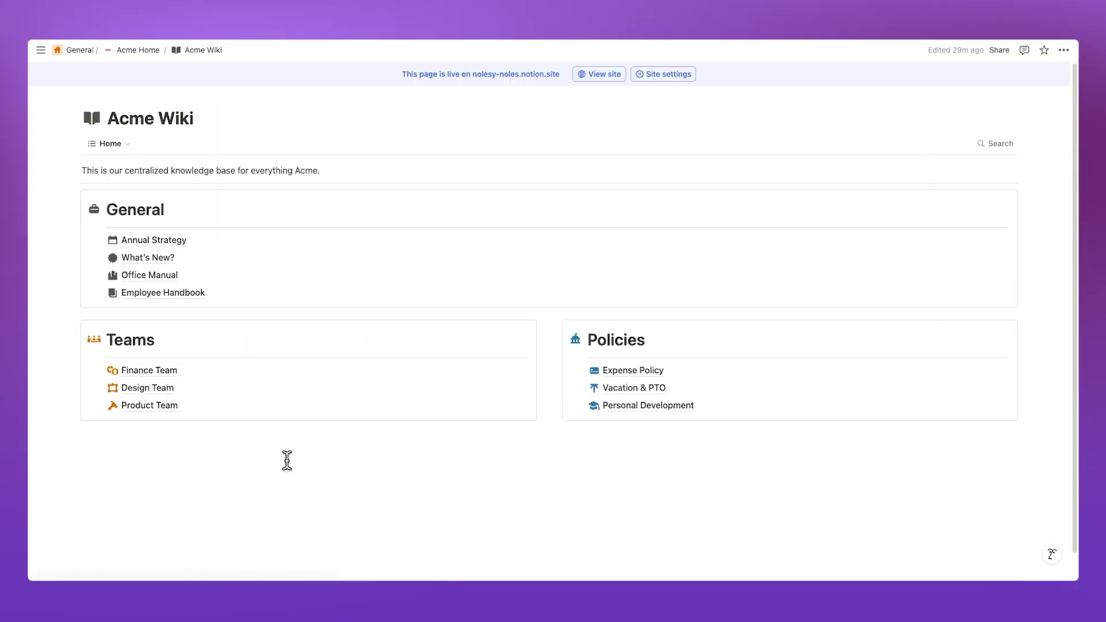
Open Finance Team, expand the expense report FAQ, and follow the link to the expense policy
{"action": "left_click", "coordinate": [149, 372]}
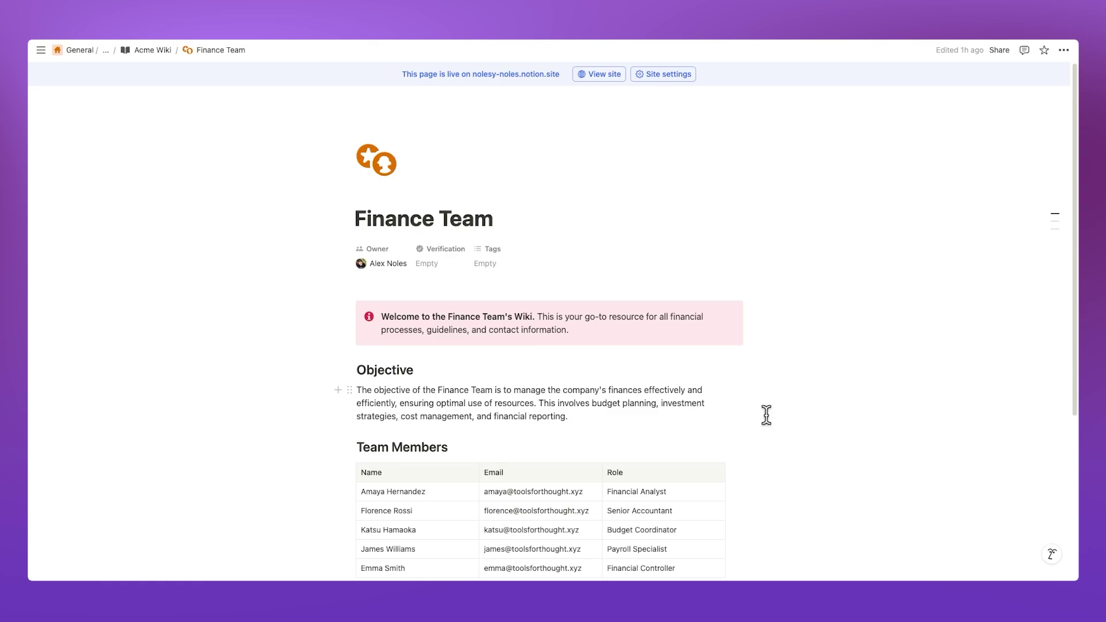
{"action": "scroll", "coordinate": [766, 415], "scroll_direction": "down", "scroll_amount": 5}
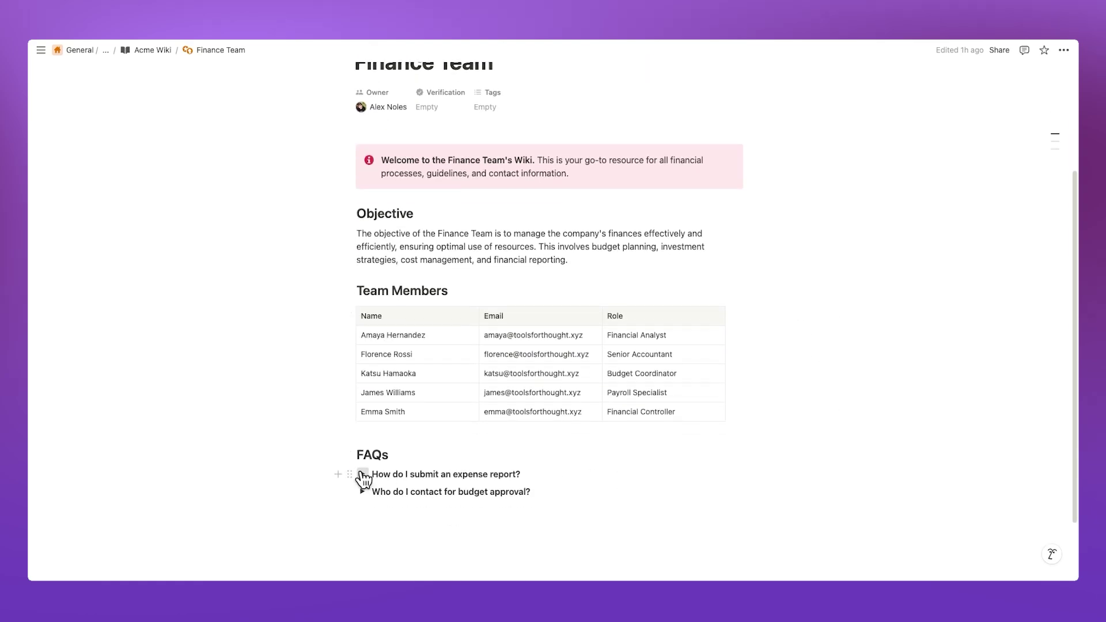
{"action": "left_click", "coordinate": [362, 474]}
{"action": "left_click", "coordinate": [538, 493]}
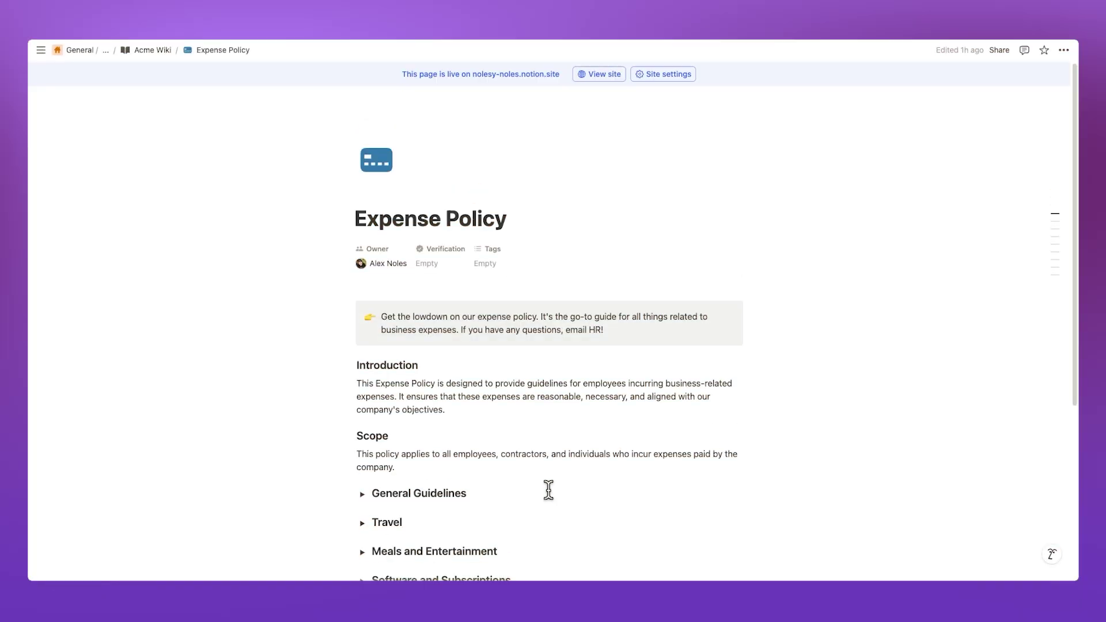
{"action": "scroll", "coordinate": [830, 479], "scroll_direction": "down", "scroll_amount": 4}
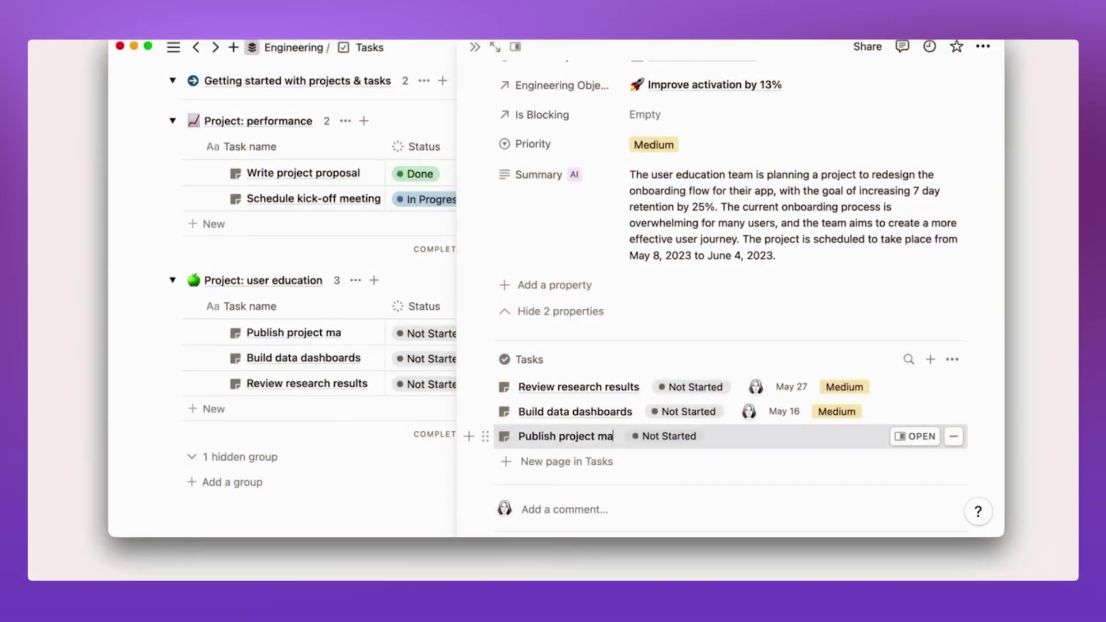
Finish naming the Publish project management course task and give it a red apple icon
{"action": "type", "text": "nagement course"}
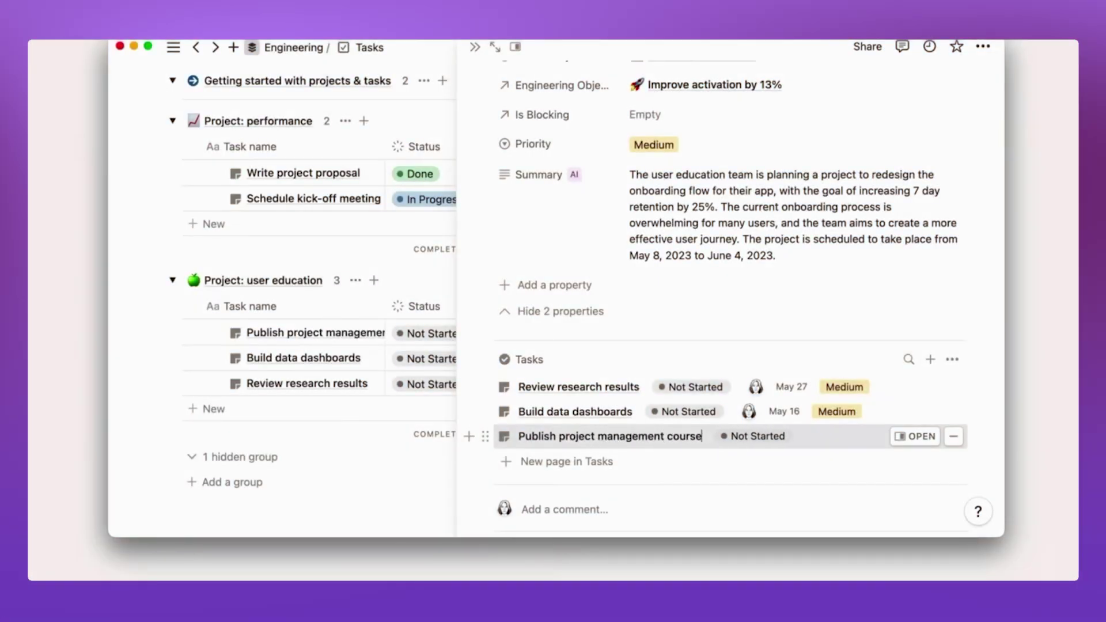
{"action": "left_click", "coordinate": [507, 441]}
{"action": "left_click", "coordinate": [370, 291]}
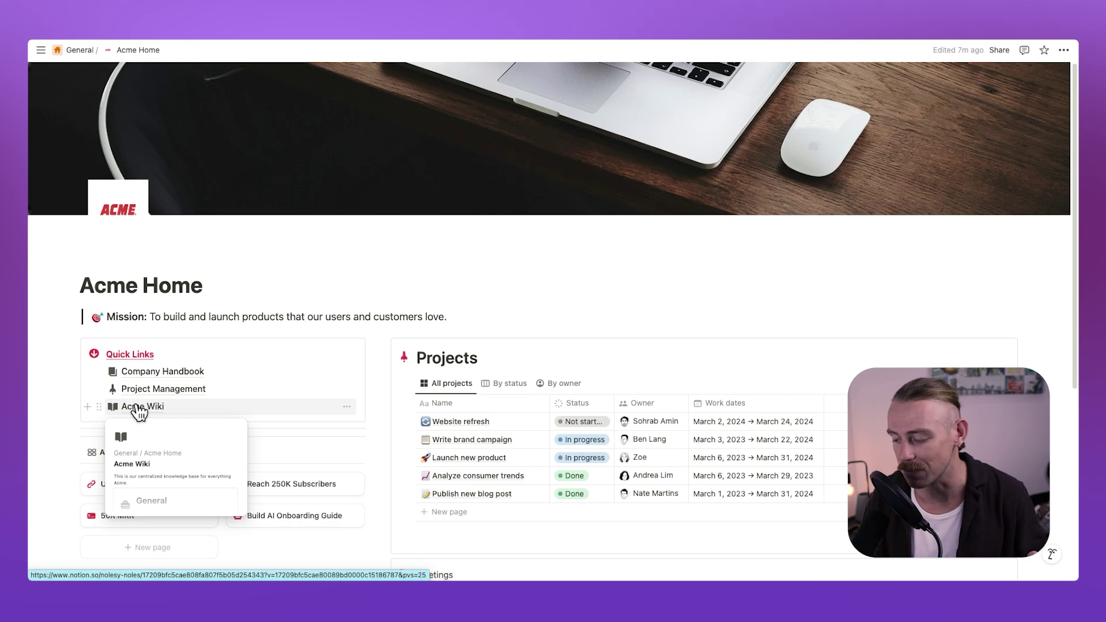
{"action": "left_click", "coordinate": [139, 408]}
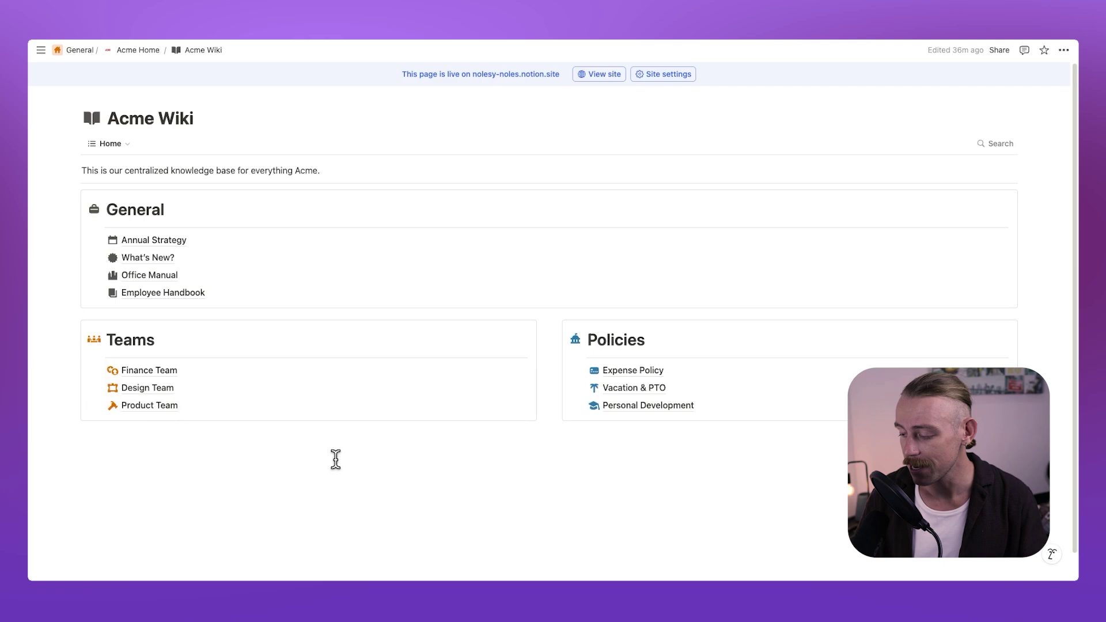
{"action": "left_click", "coordinate": [129, 146]}
{"action": "left_click", "coordinate": [123, 175]}
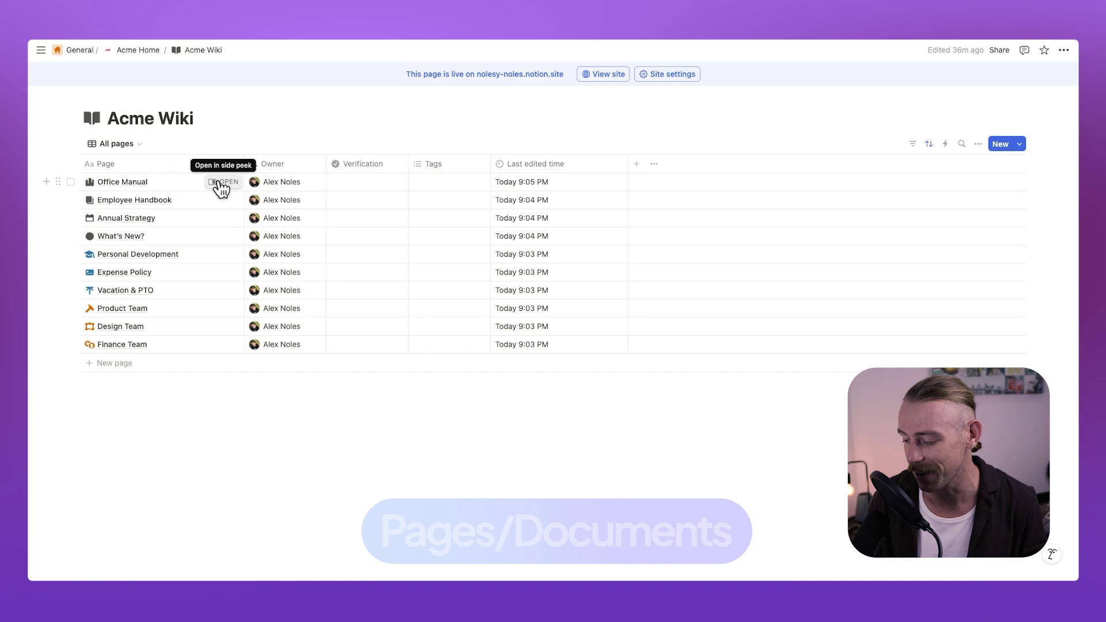
{"action": "left_click", "coordinate": [221, 189]}
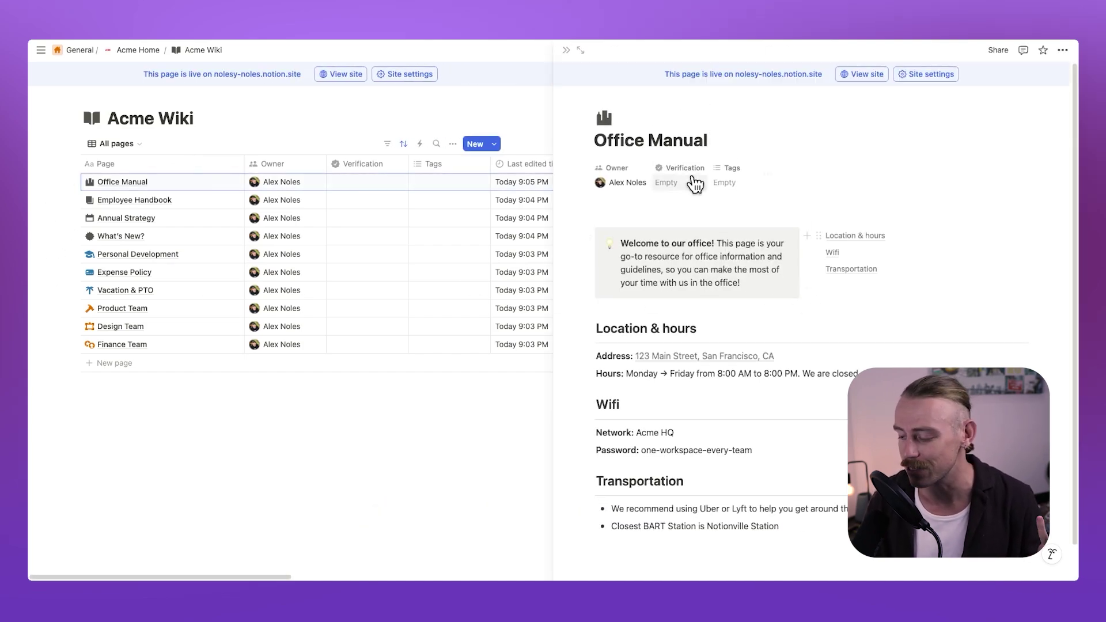
{"action": "left_click", "coordinate": [567, 50]}
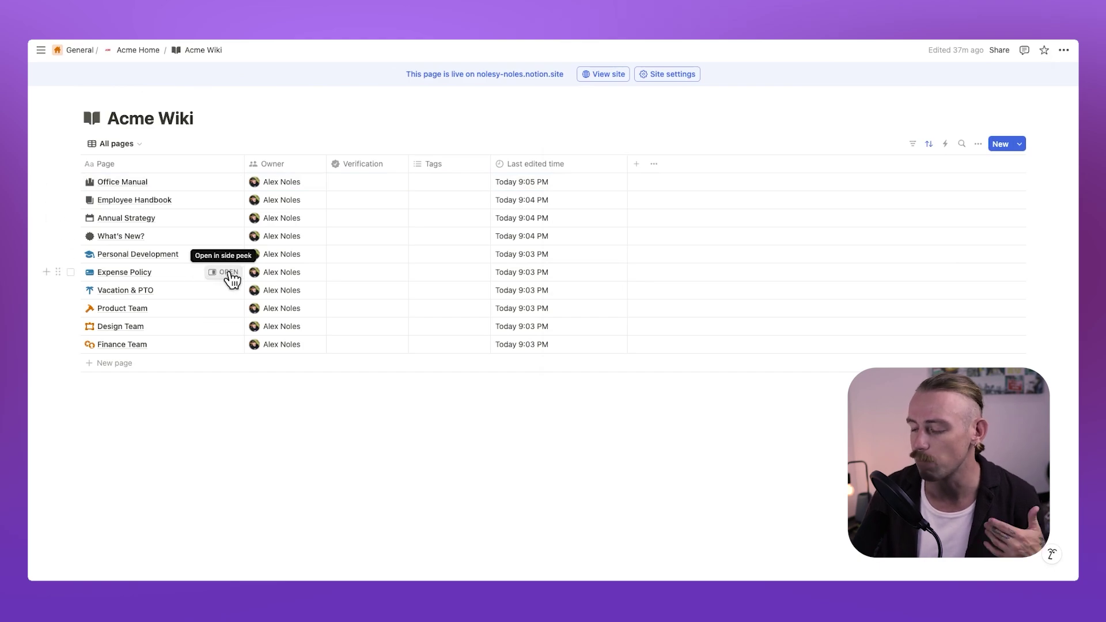
{"action": "left_click", "coordinate": [231, 274]}
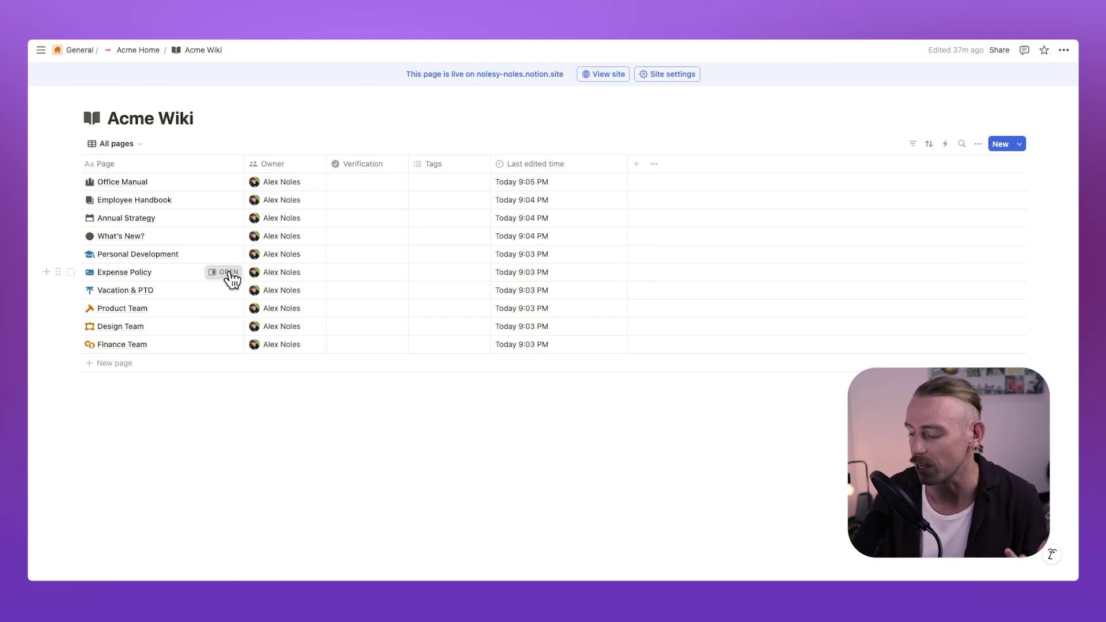
{"action": "scroll", "coordinate": [844, 374], "scroll_direction": "down", "scroll_amount": 3}
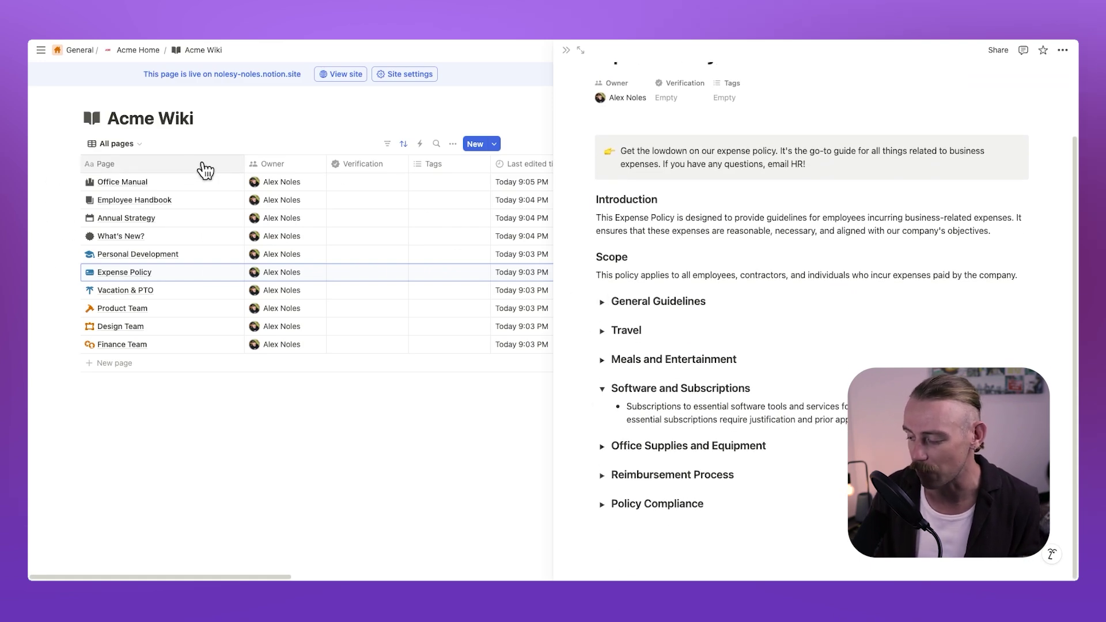
{"action": "left_click", "coordinate": [128, 146]}
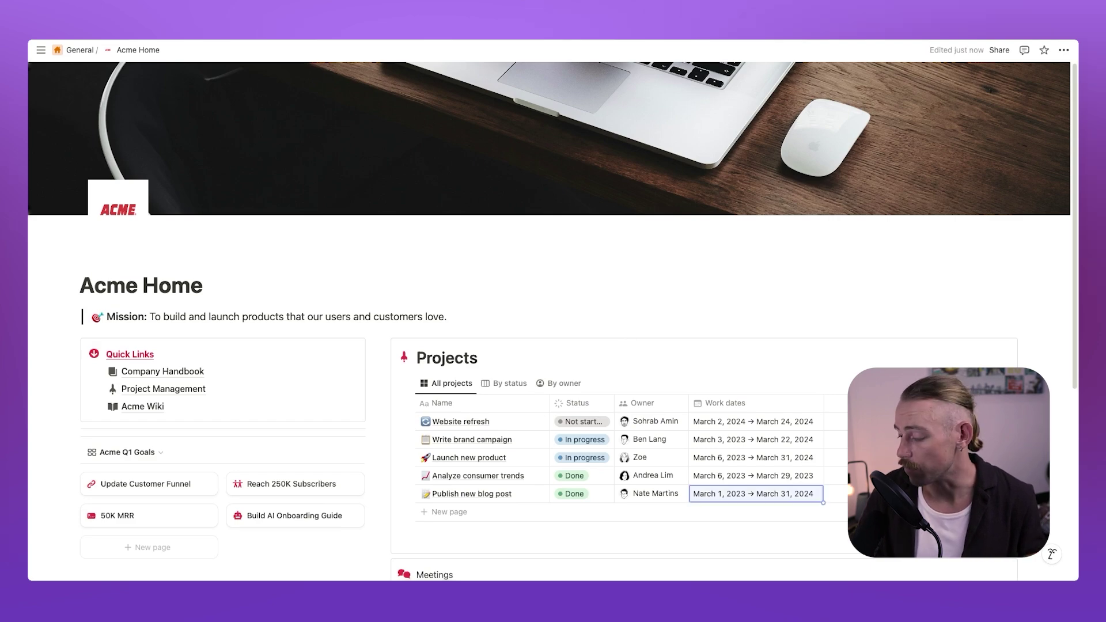
Add an Acme Wiki sub-page below Quick Links and begin a Policies heading
{"action": "scroll", "coordinate": [553, 321], "scroll_direction": "down", "scroll_amount": 2}
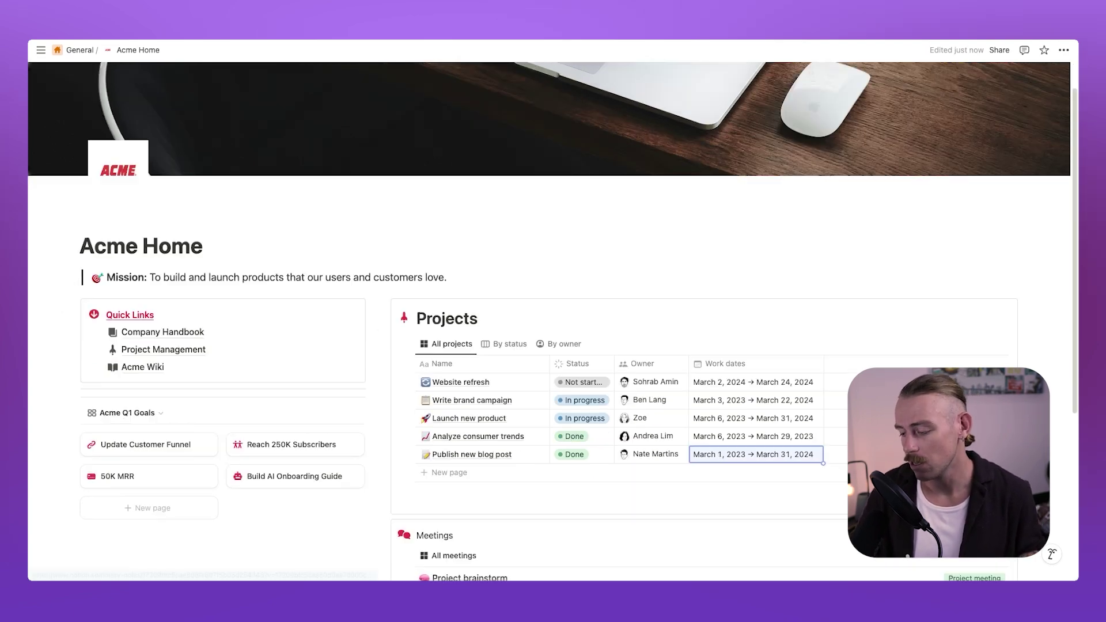
{"action": "left_click", "coordinate": [87, 355]}
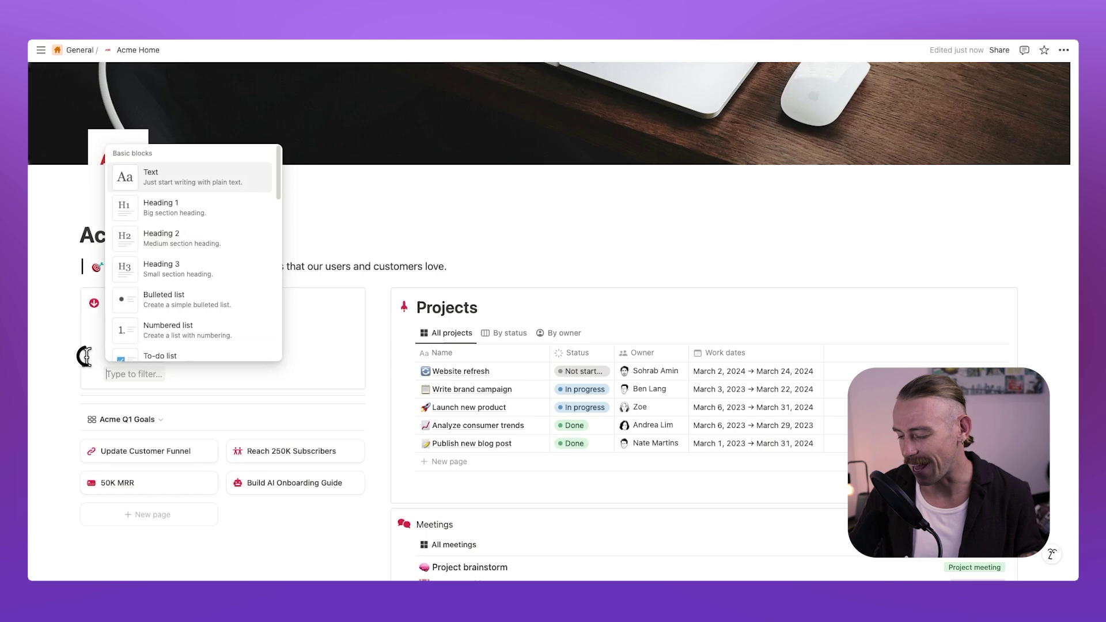
{"action": "type", "text": "page"}
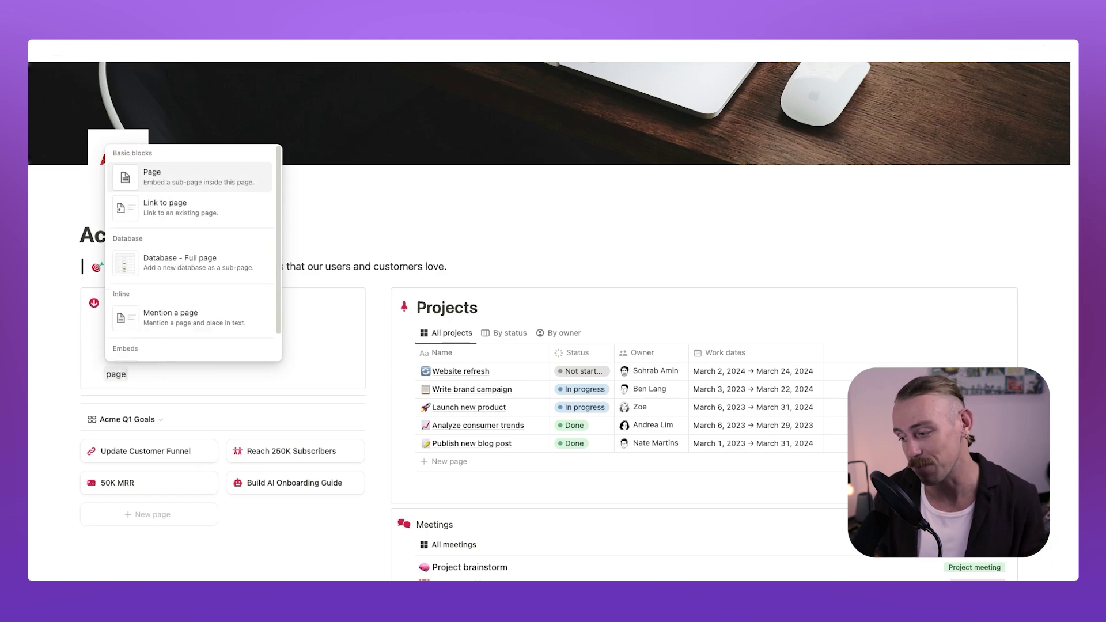
{"action": "key", "text": "Return"}
{"action": "type", "text": "Acme "}
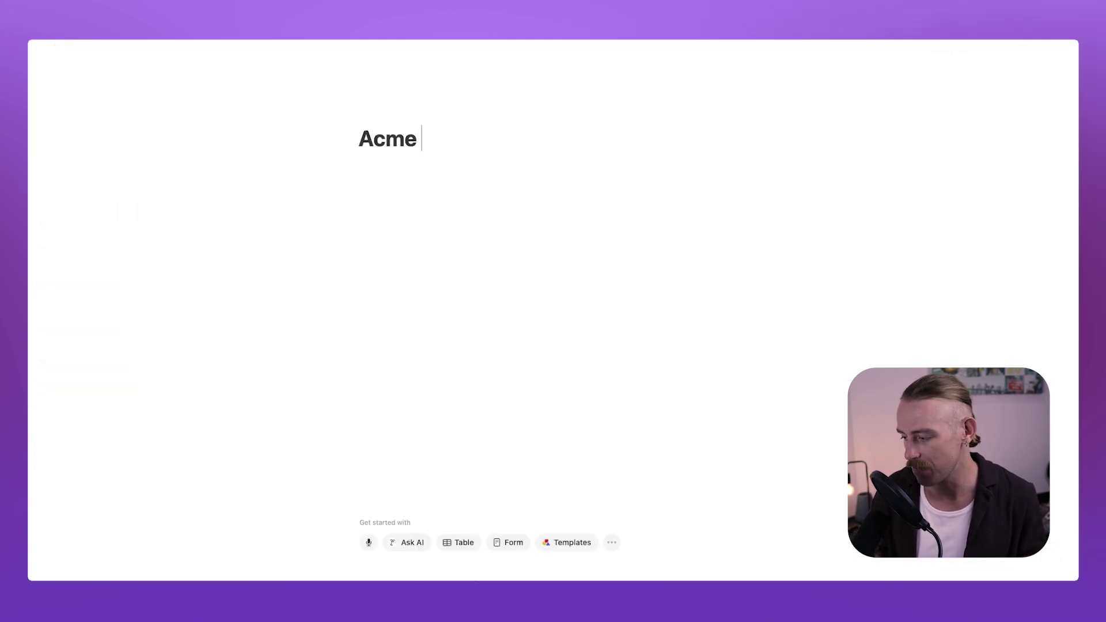
{"action": "type", "text": "Wiki/heading"}
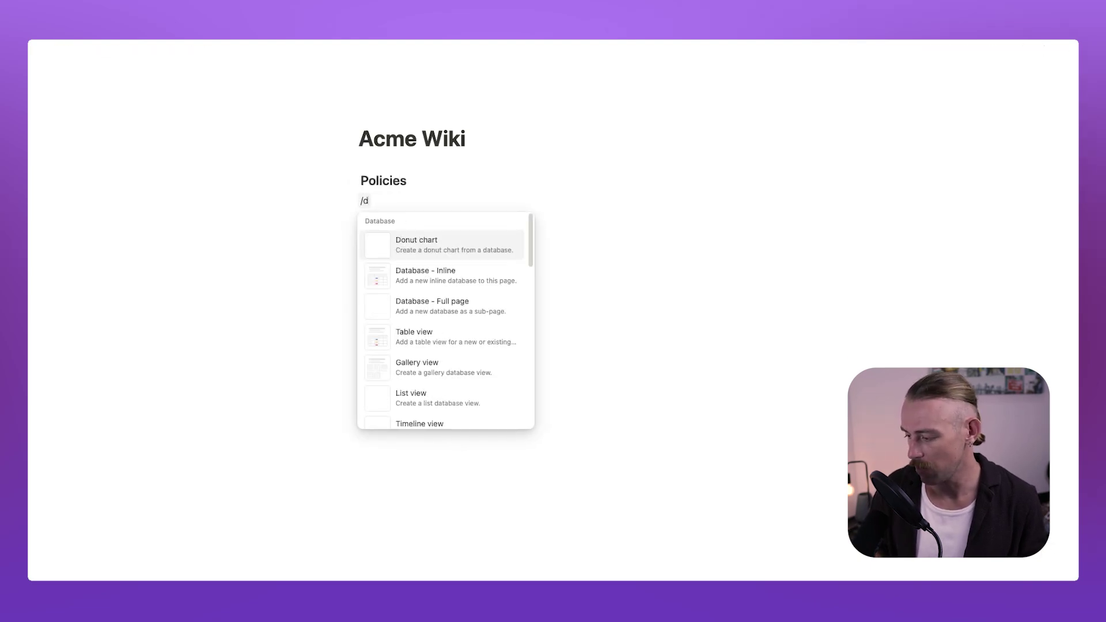
Add a divider and an 'Expenses Policy' sub-page, then paste the policy content into it
{"action": "type", "text": "divi"}
{"action": "key", "text": "Return"}
{"action": "type", "text": "/"}
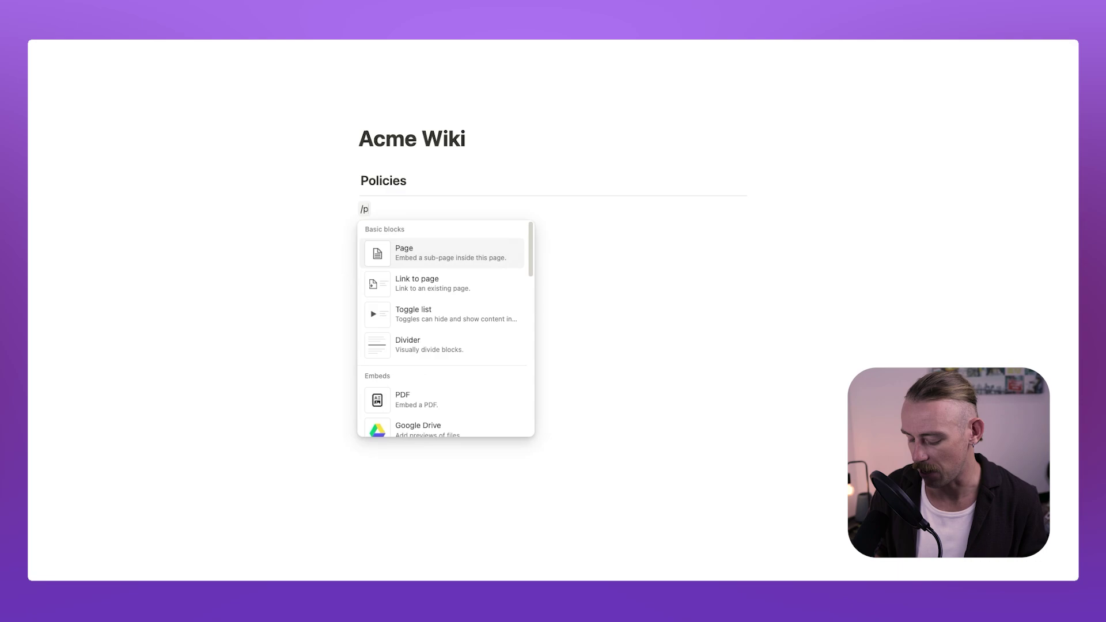
{"action": "type", "text": "page"}
{"action": "key", "text": "Return"}
{"action": "type", "text": "Expe"}
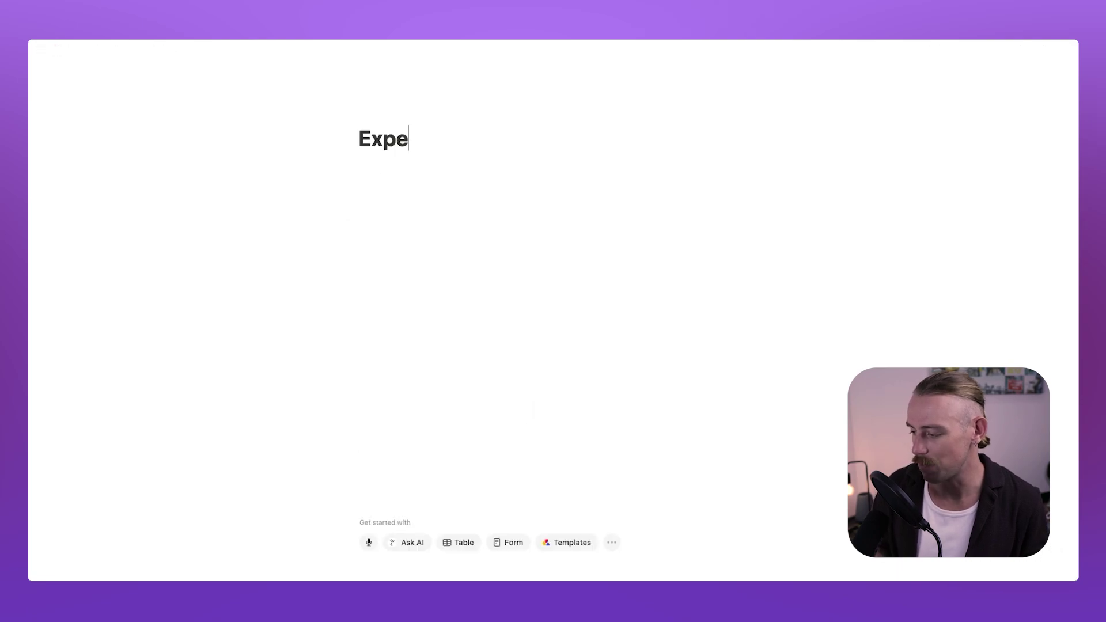
{"action": "type", "text": "nses Policy"}
{"action": "key", "text": "Return"}
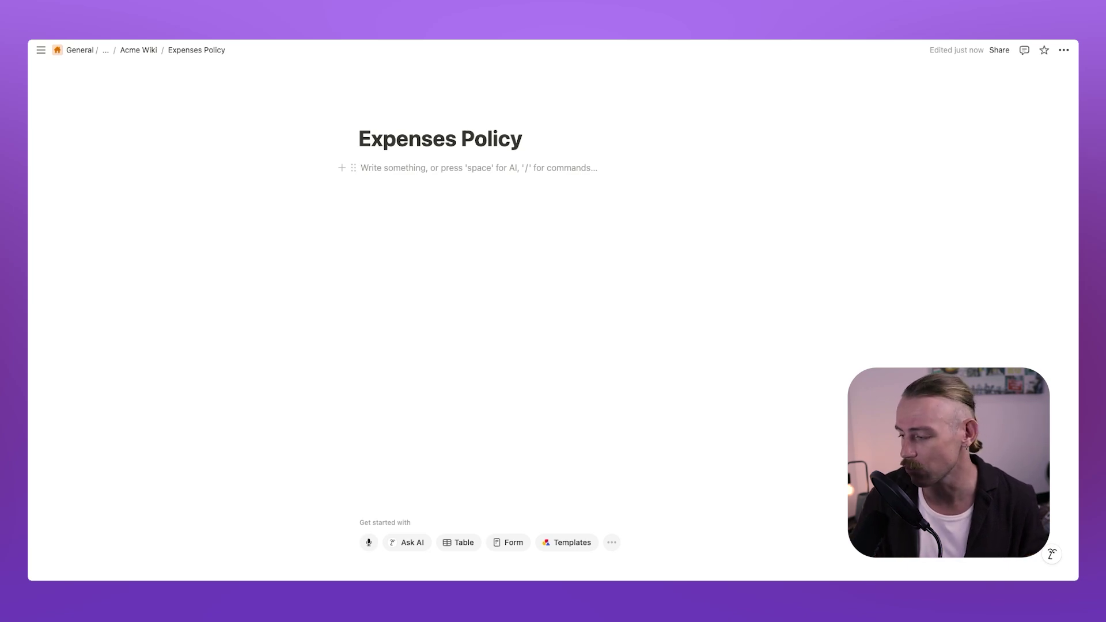
{"action": "type", "text": "Get the lowdown on our expense policy. It's the go-to guide for all things related to business expenses. If you have any questions, email HR! Introduction This Expense Policy is designed to provide guidelines for employees incurring business-related expenses. It ensures that these expenses are reasonable, necessary, and aligned with our company's objectives. Scope This policy applies to all employees, contractors, and individuals who incur expenses paid by the company. General Guidelines Travel Meals and Entertainment Software and Subscriptions Office Supplies and Equipment Reimbursement Process Policy Compliance"}
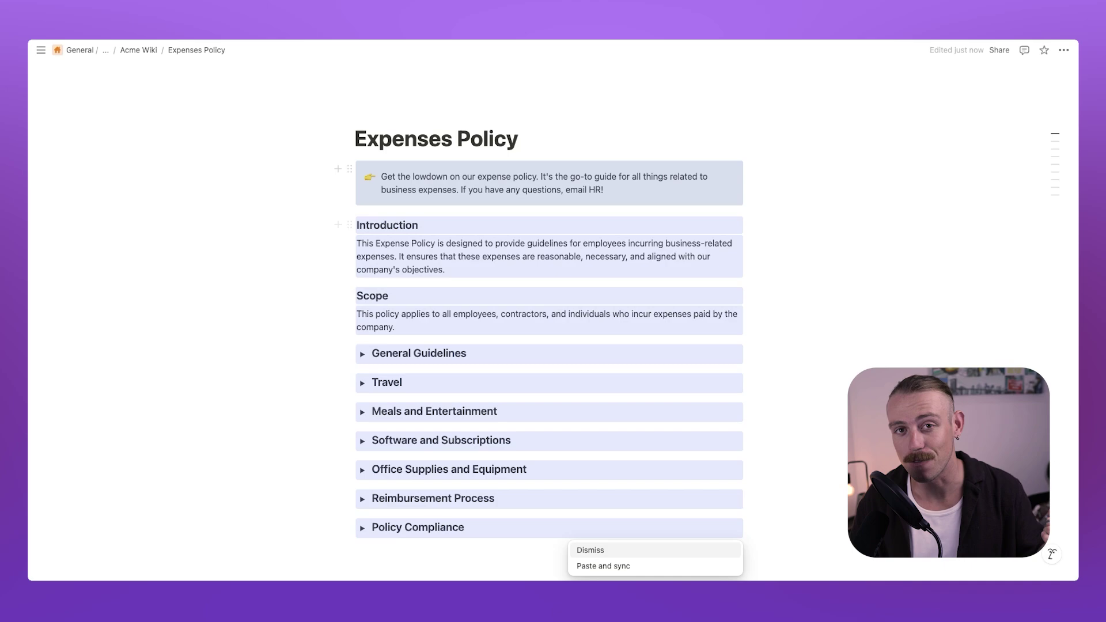
On the Acme Wiki page, add a Heading 2 named General below Expenses Policy
{"action": "left_click", "coordinate": [603, 189]}
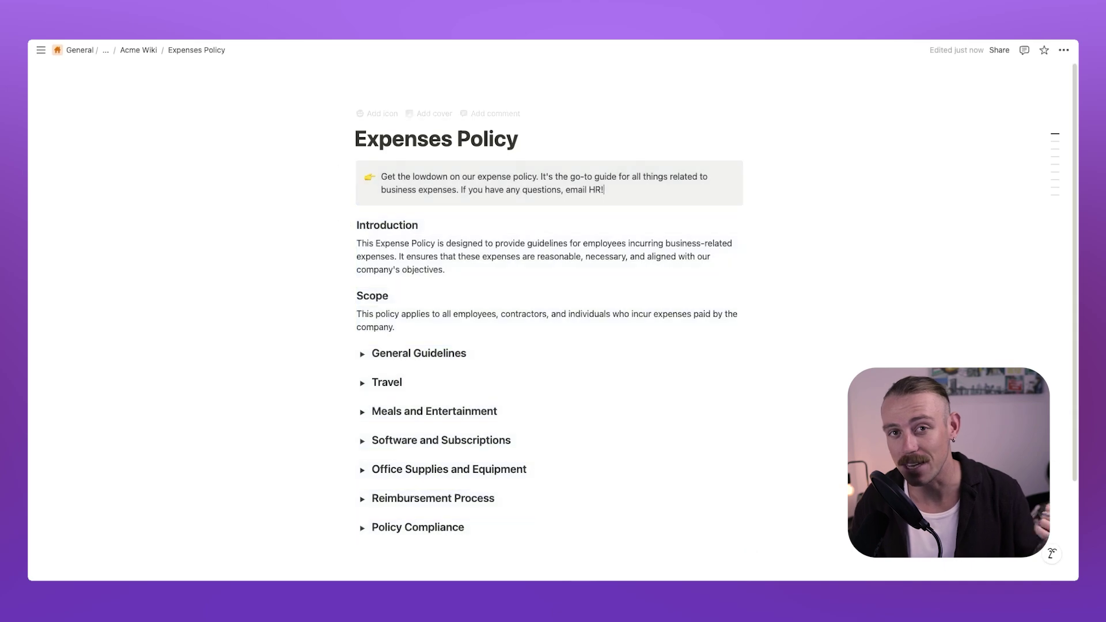
{"action": "left_click", "coordinate": [138, 50]}
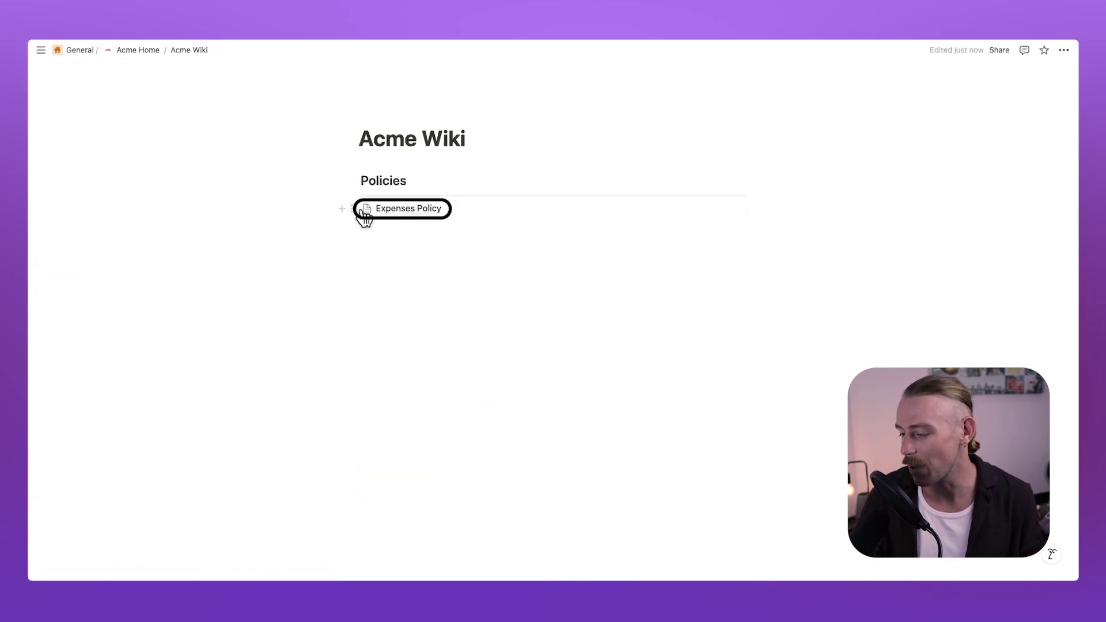
{"action": "left_click", "coordinate": [402, 270]}
{"action": "type", "text": "/"}
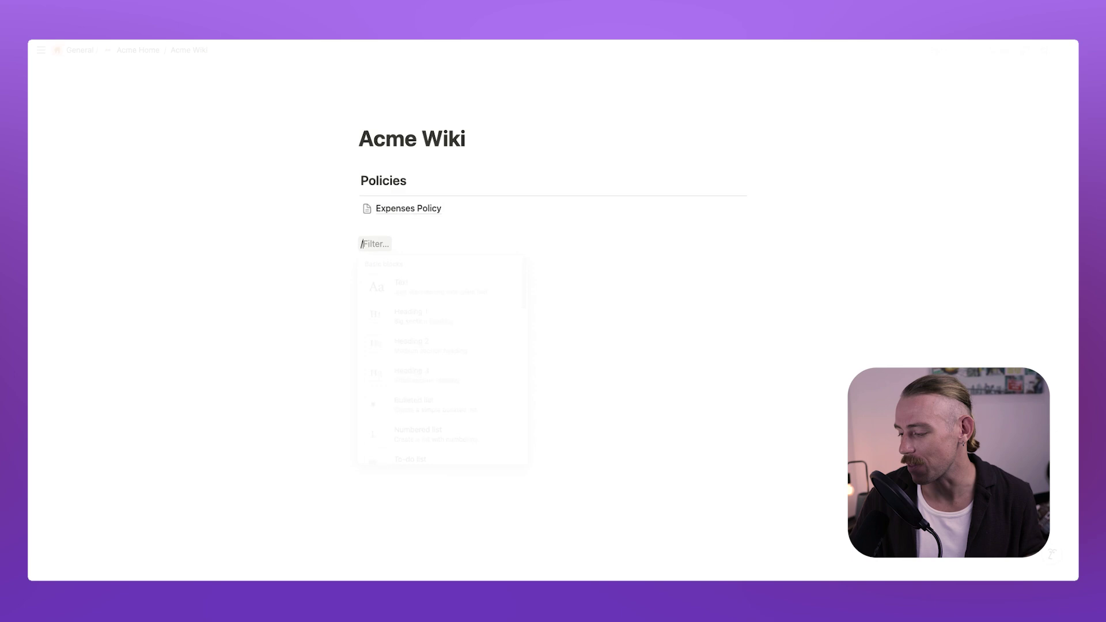
{"action": "type", "text": "hea"}
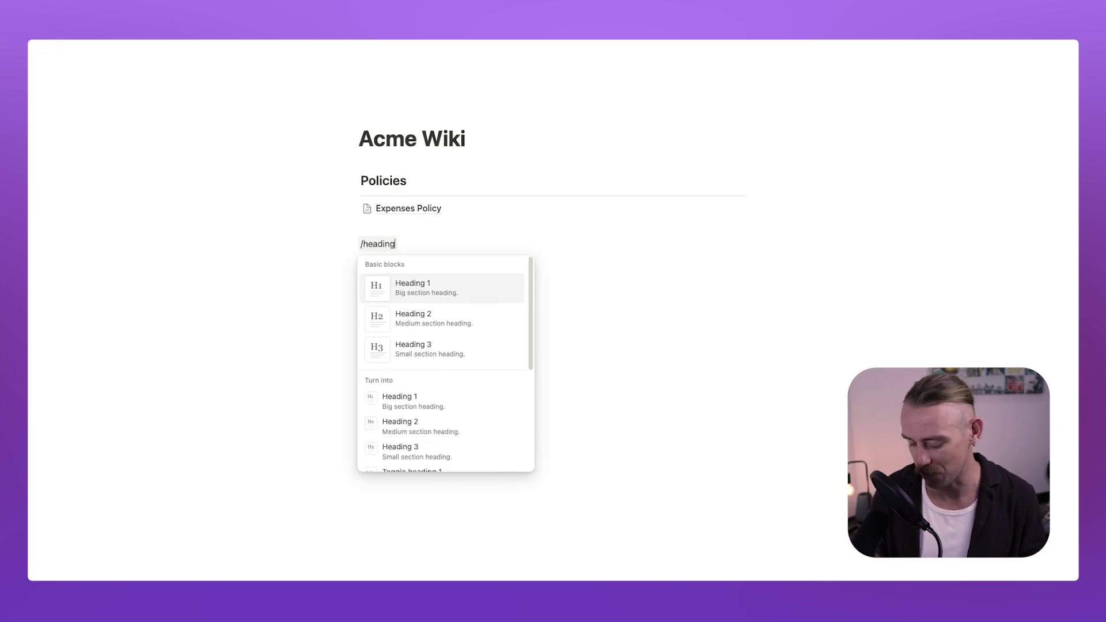
{"action": "type", "text": "ding"}
{"action": "key", "text": "Down"}
{"action": "key", "text": "Return"}
{"action": "type", "text": "General"}
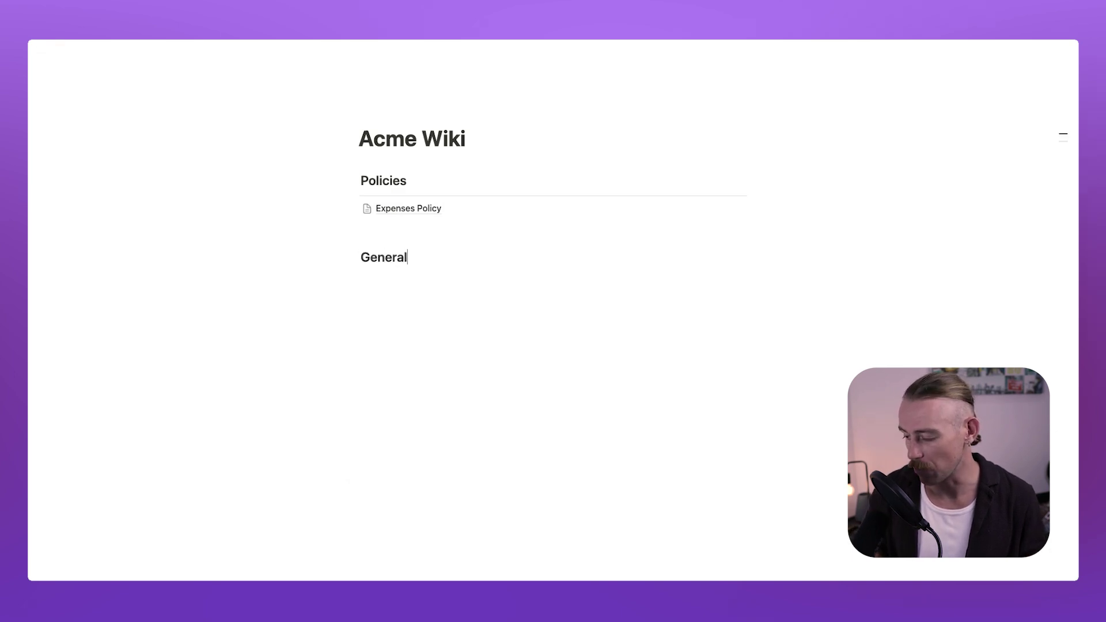
Give Expenses Policy a money icon and place the General section beside Policies as a column
{"action": "left_click", "coordinate": [367, 208]}
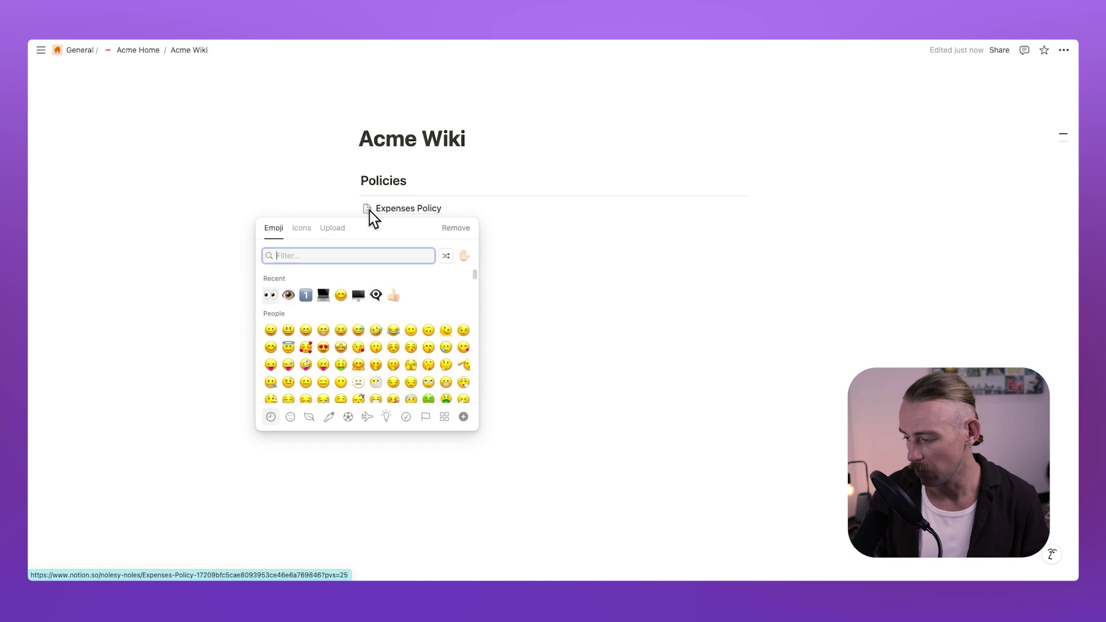
{"action": "left_click", "coordinate": [305, 231]}
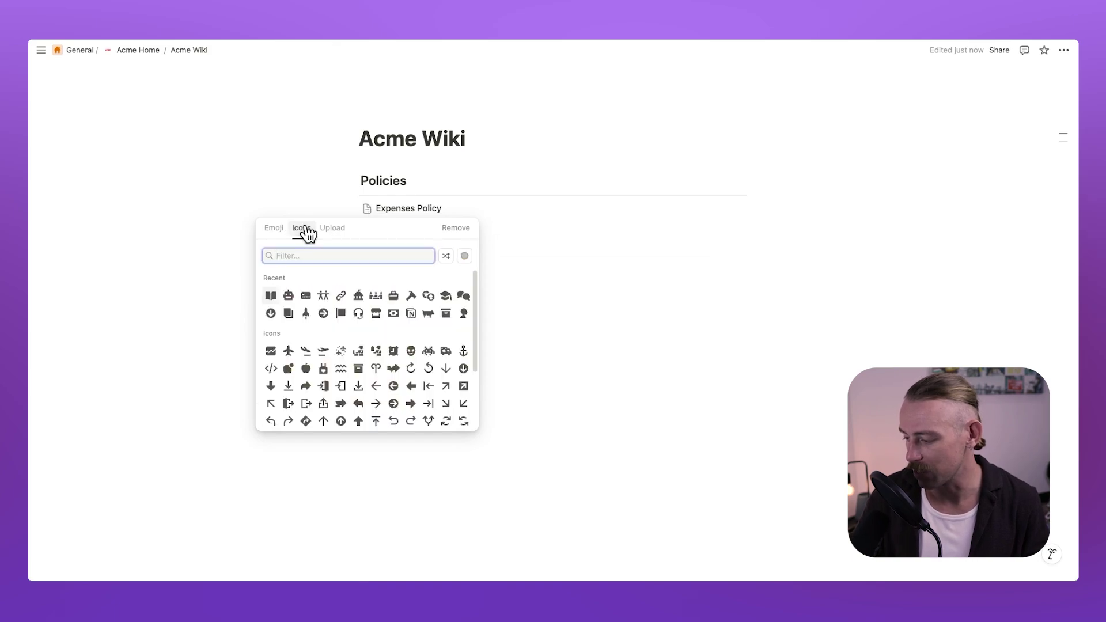
{"action": "type", "text": "money"}
{"action": "mouse_move", "coordinate": [325, 295]}
{"action": "left_click", "coordinate": [305, 315]}
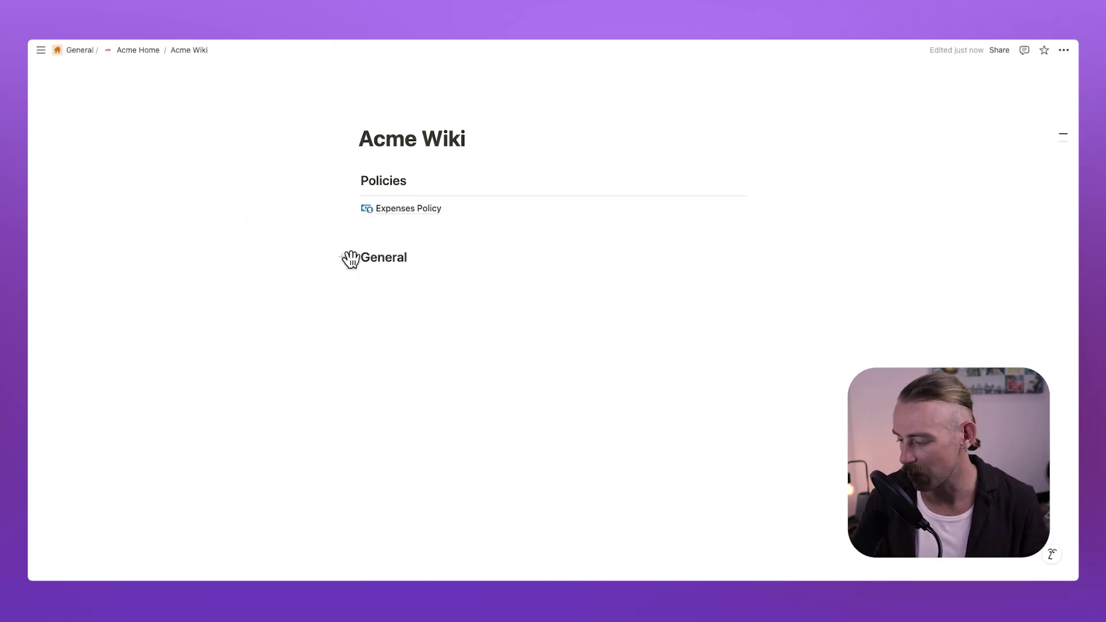
{"action": "left_click_drag", "start_coordinate": [348, 255], "coordinate": [778, 176]}
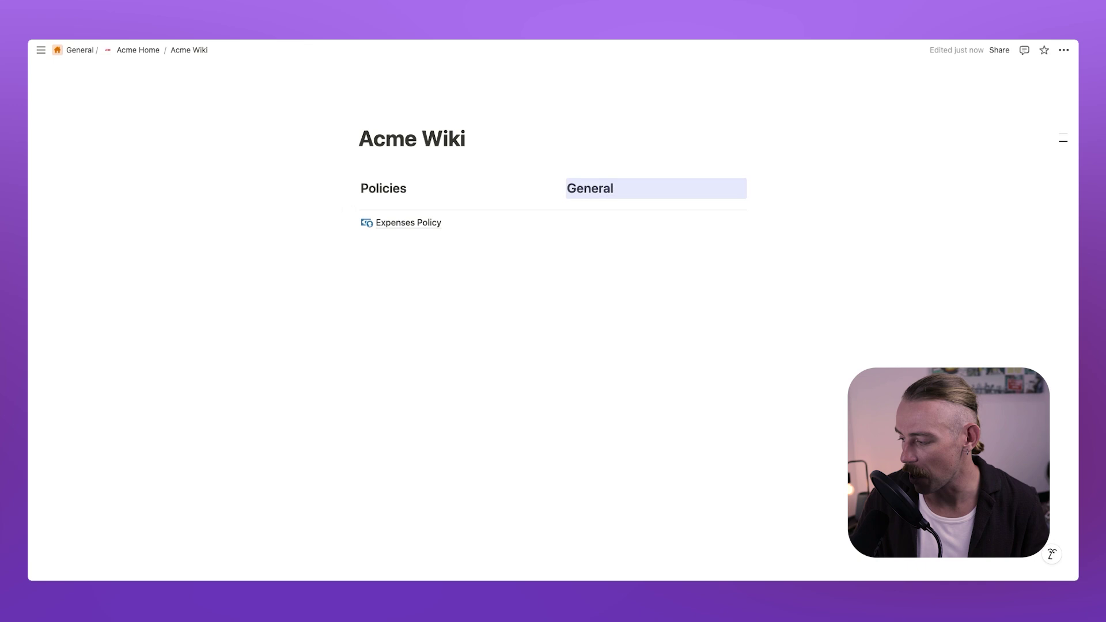
{"action": "mouse_move", "coordinate": [352, 205]}
{"action": "left_mouse_down"}
{"action": "mouse_move", "coordinate": [361, 203]}
{"action": "mouse_move", "coordinate": [353, 219]}
{"action": "mouse_move", "coordinate": [355, 209]}
{"action": "left_mouse_up"}
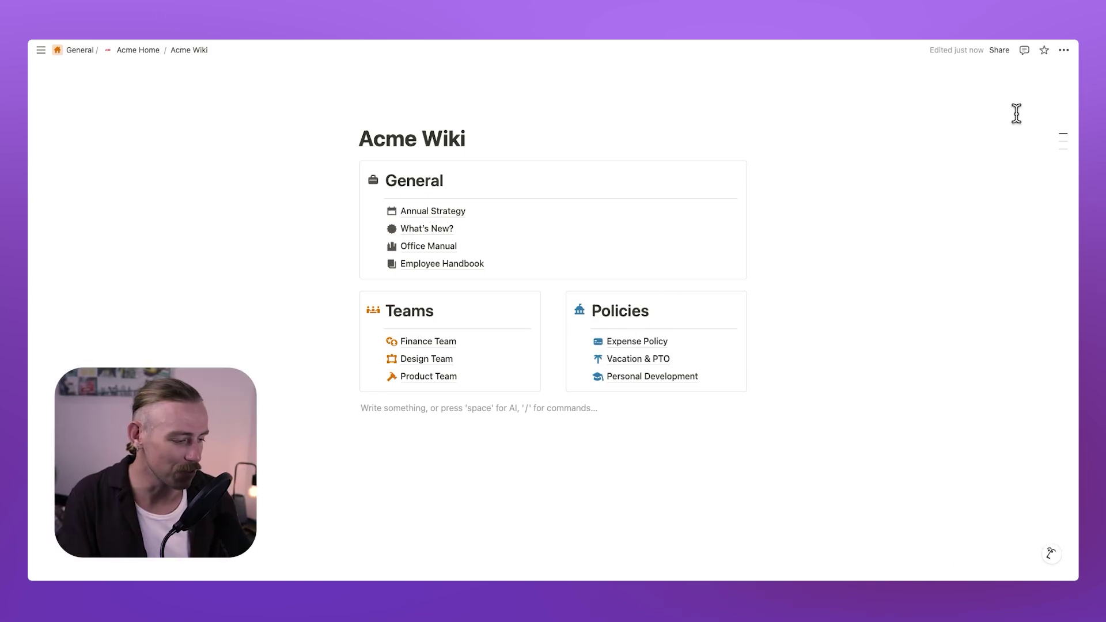
Convert Acme Wiki with the page menu's Turn into wiki and confirm via Try it out
{"action": "left_click", "coordinate": [1064, 50]}
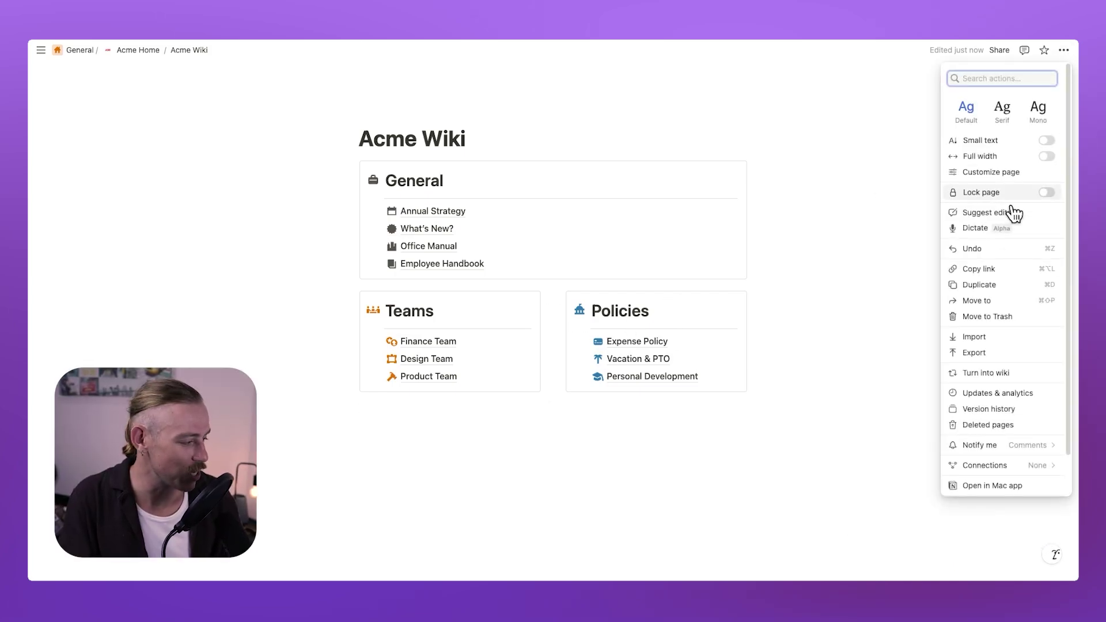
{"action": "left_click", "coordinate": [986, 379]}
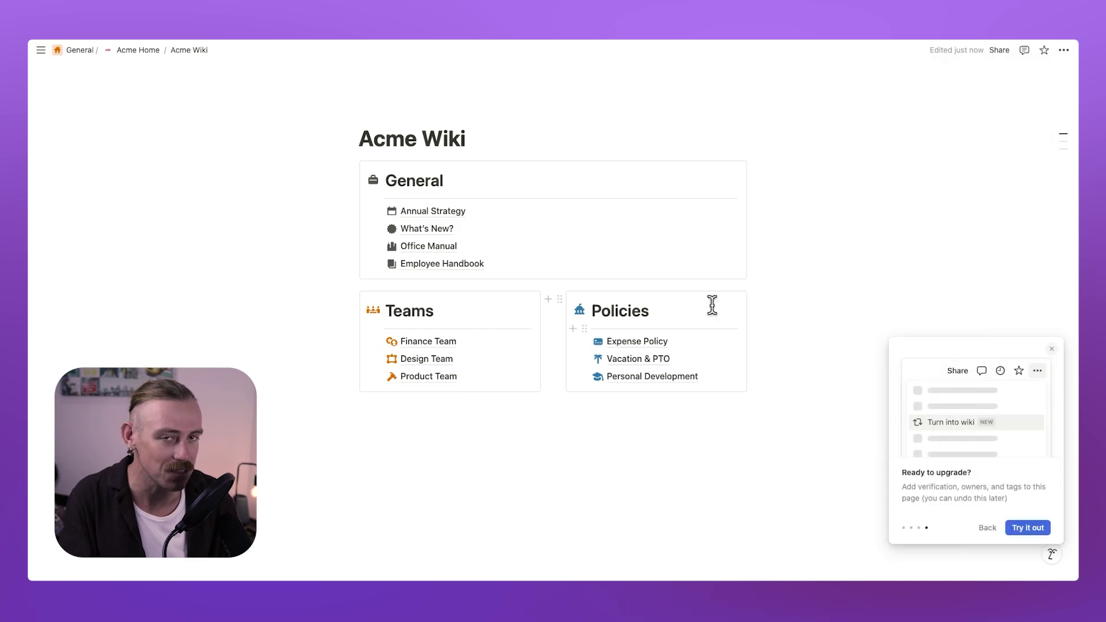
{"action": "left_click", "coordinate": [1044, 528]}
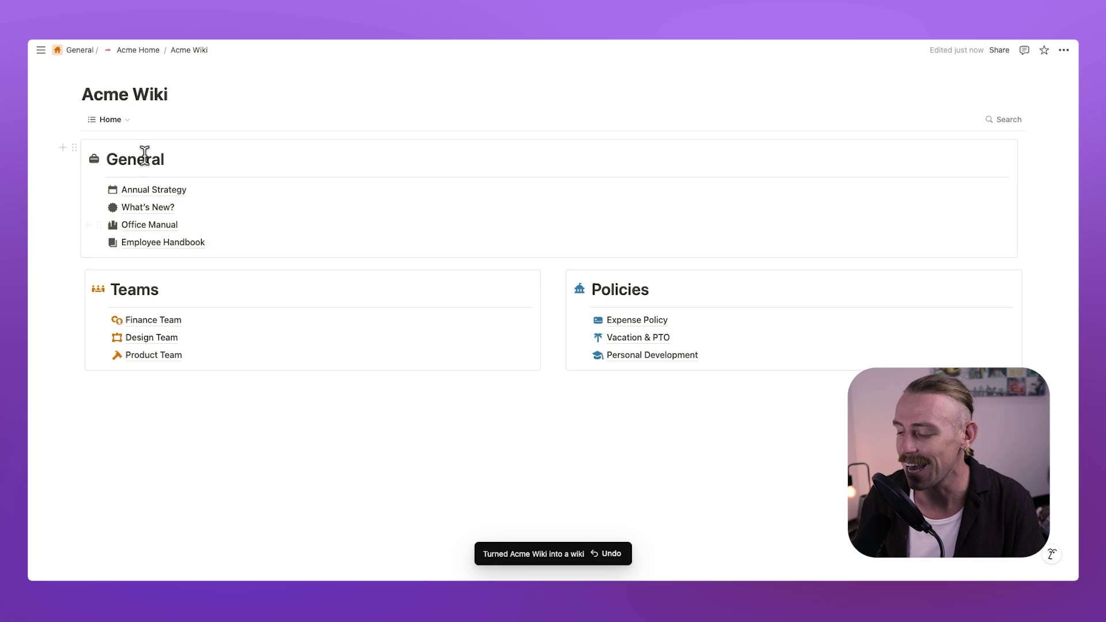
{"action": "left_click", "coordinate": [128, 120]}
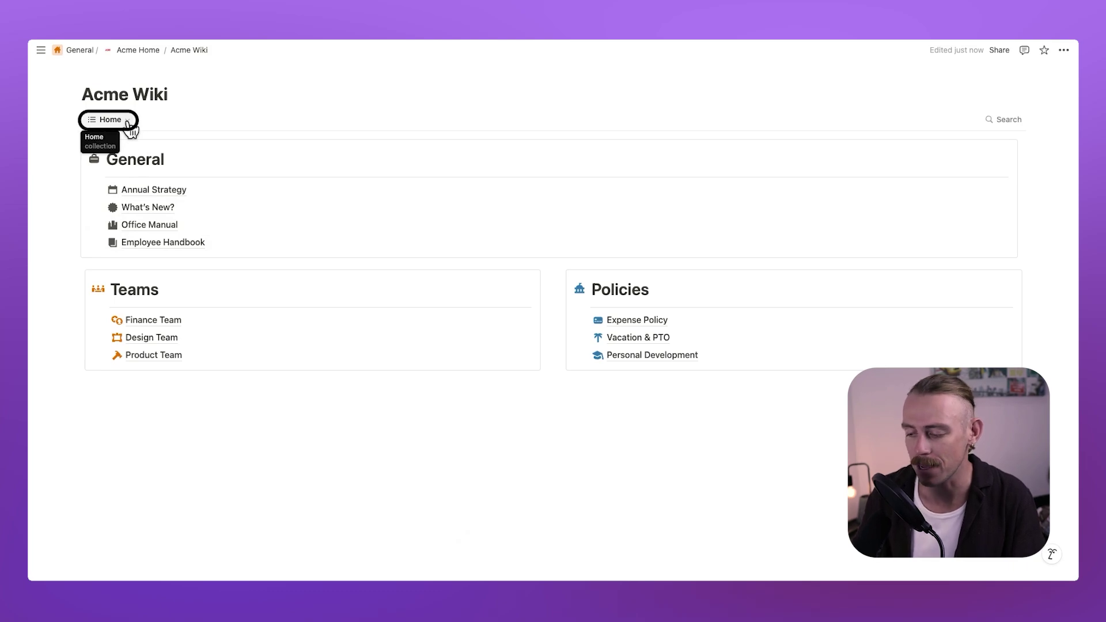
{"action": "left_click", "coordinate": [128, 122]}
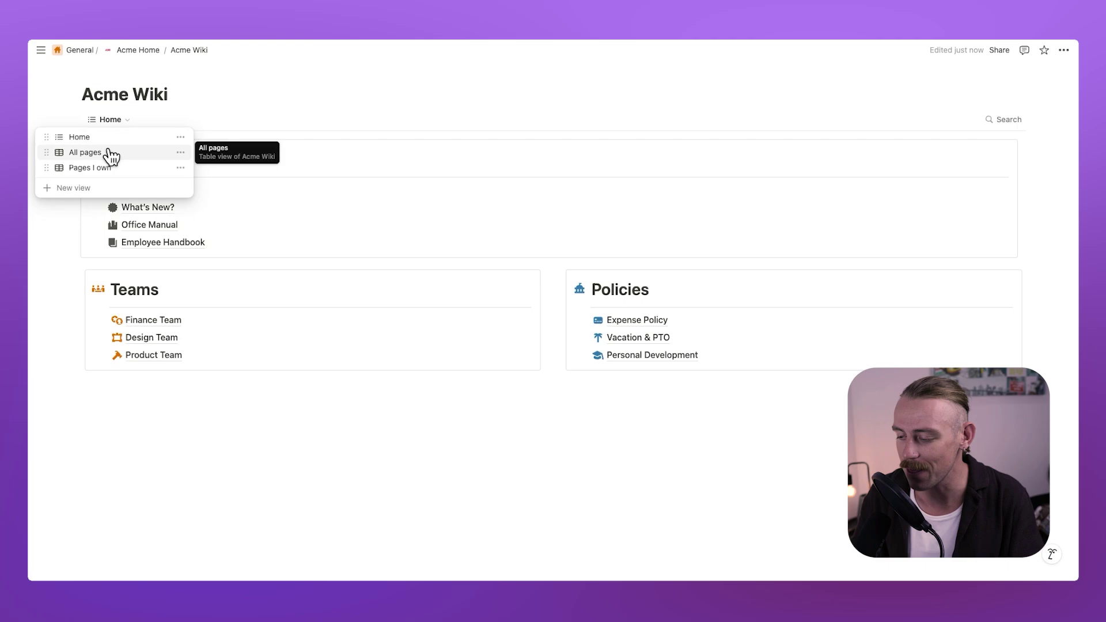
{"action": "left_click", "coordinate": [111, 153]}
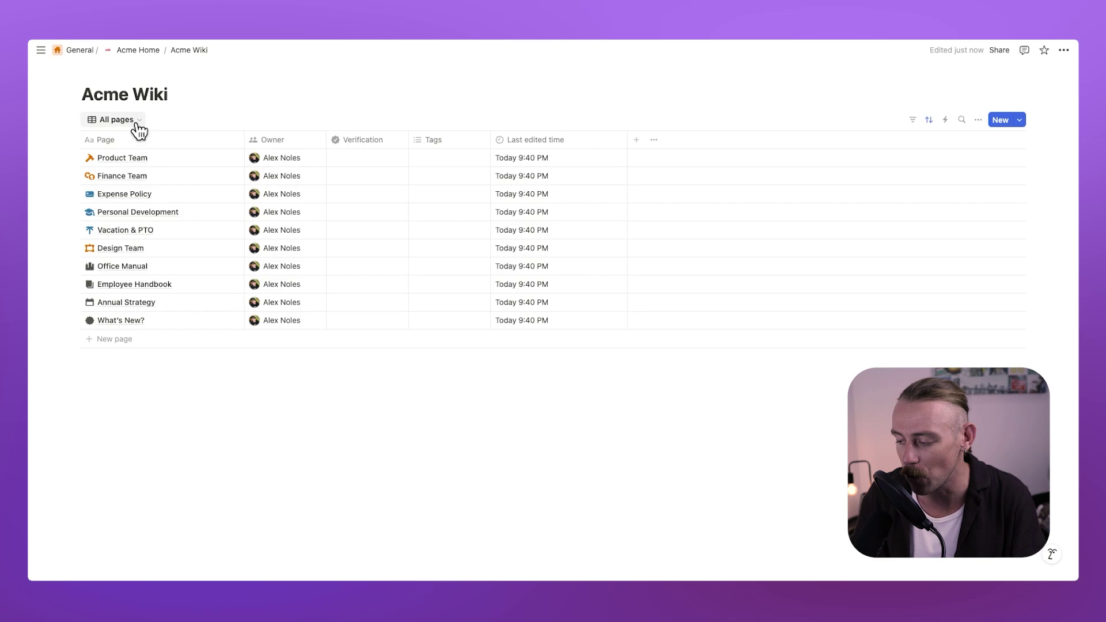
{"action": "left_click", "coordinate": [134, 124]}
{"action": "left_click", "coordinate": [106, 167]}
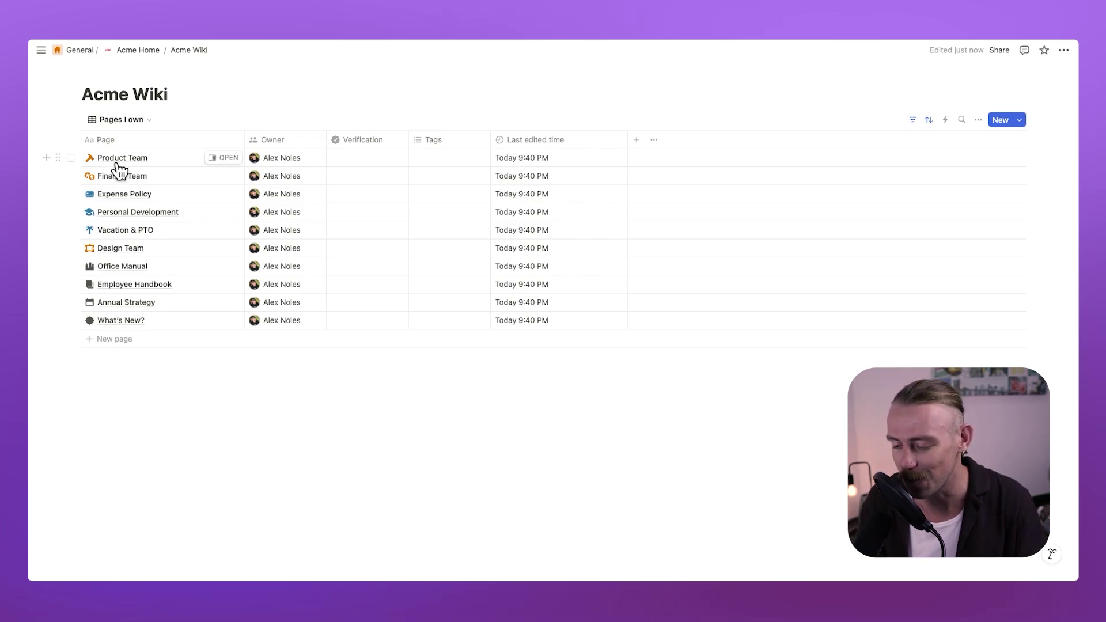
{"action": "left_click", "coordinate": [141, 121]}
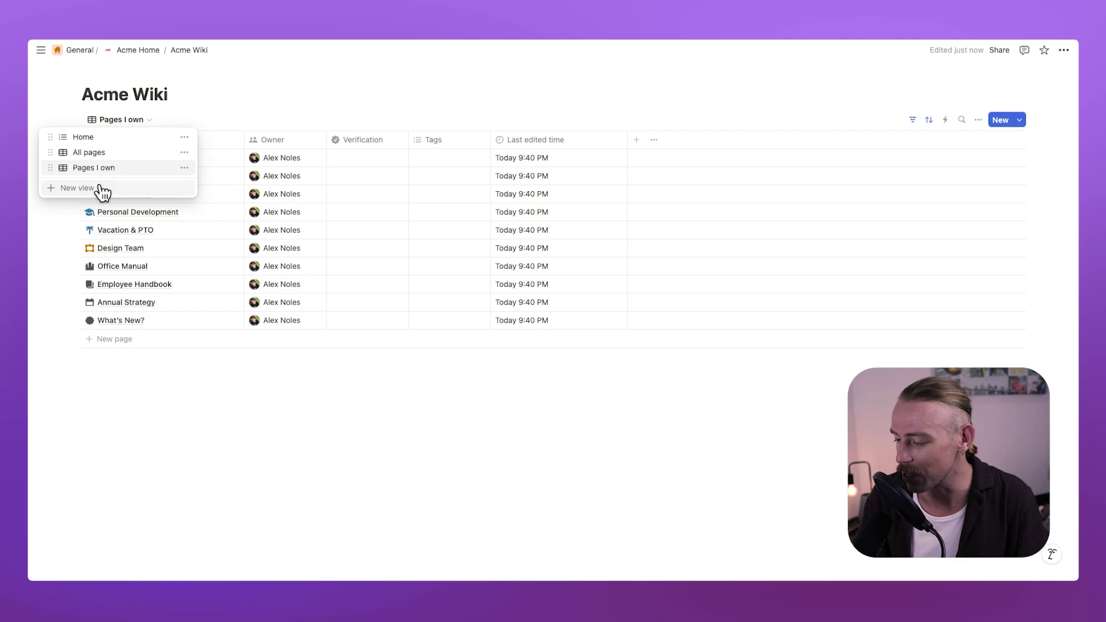
{"action": "left_click", "coordinate": [83, 137]}
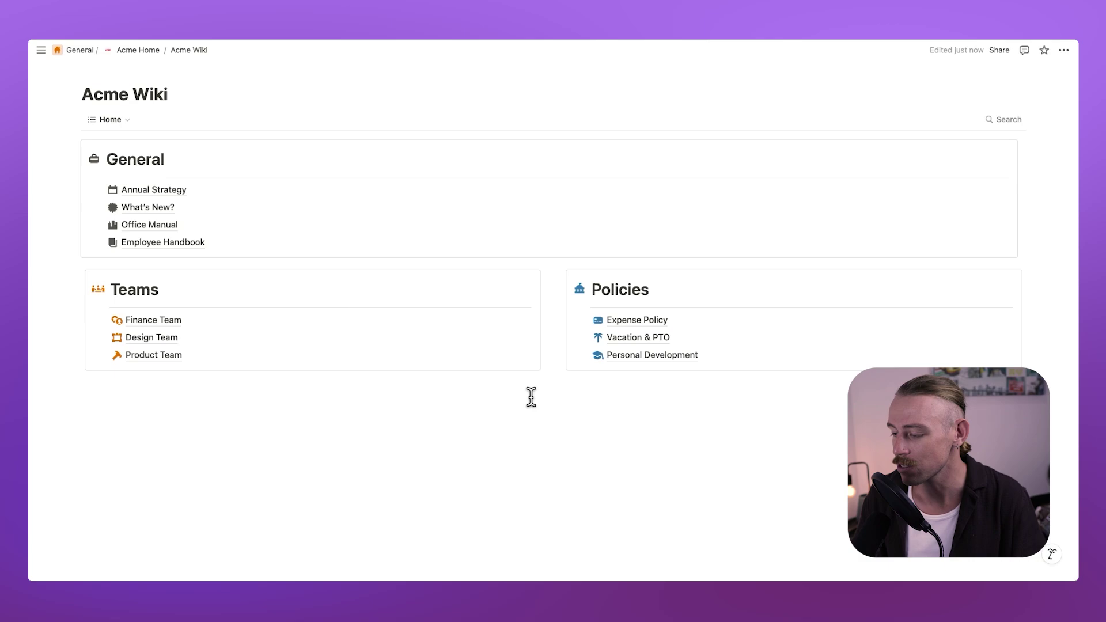
Return to Acme Home, open the Acme Wiki, and switch it to the All pages view
{"action": "key", "text": "super+bracketleft"}
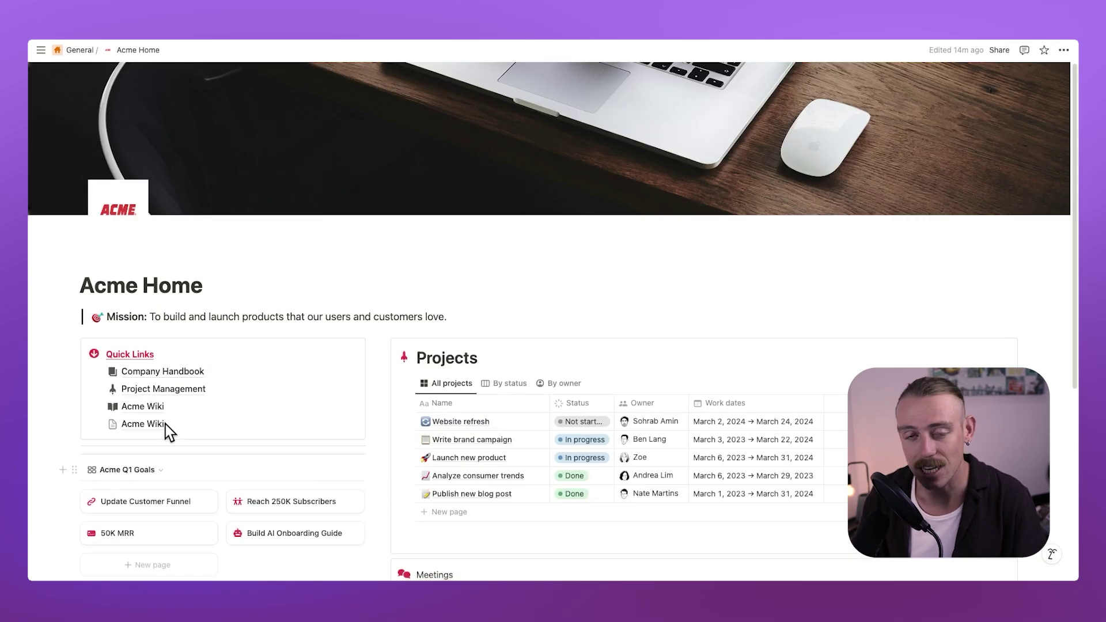
{"action": "left_click", "coordinate": [144, 409]}
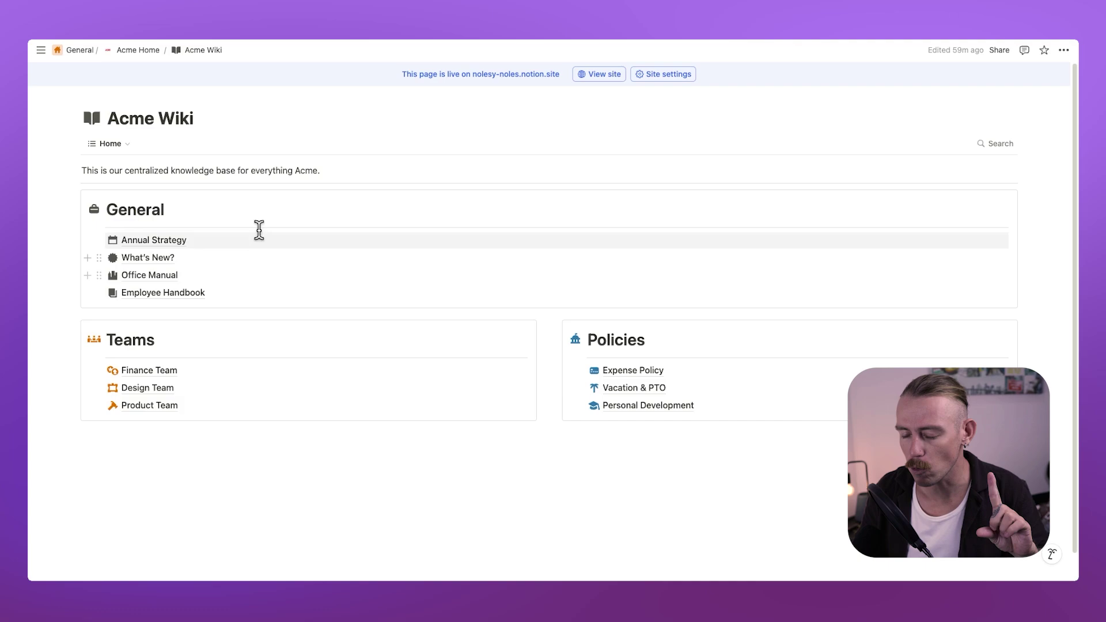
{"action": "left_click", "coordinate": [120, 143]}
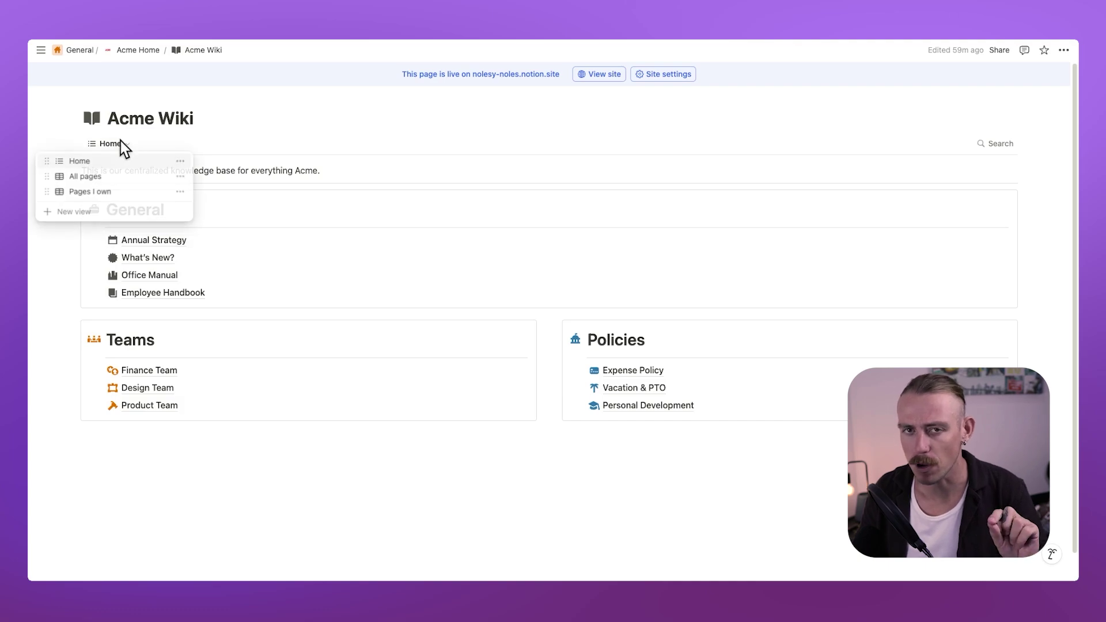
{"action": "left_click", "coordinate": [100, 177]}
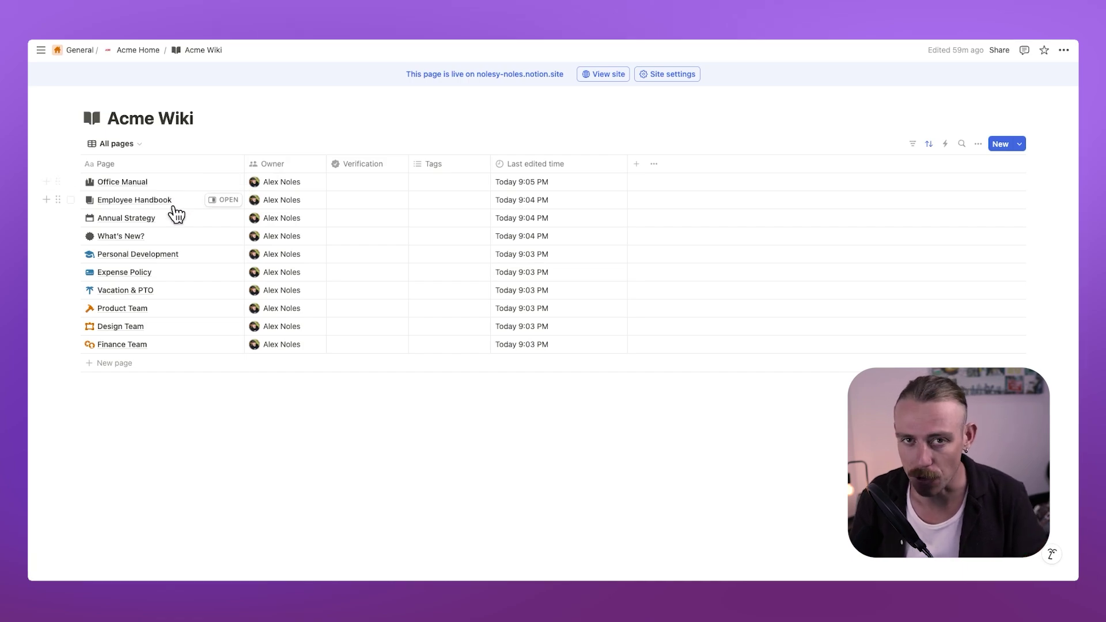
Verify Office Manual indefinitely, then change it to For 30 days and reopen the views list
{"action": "left_click", "coordinate": [371, 190]}
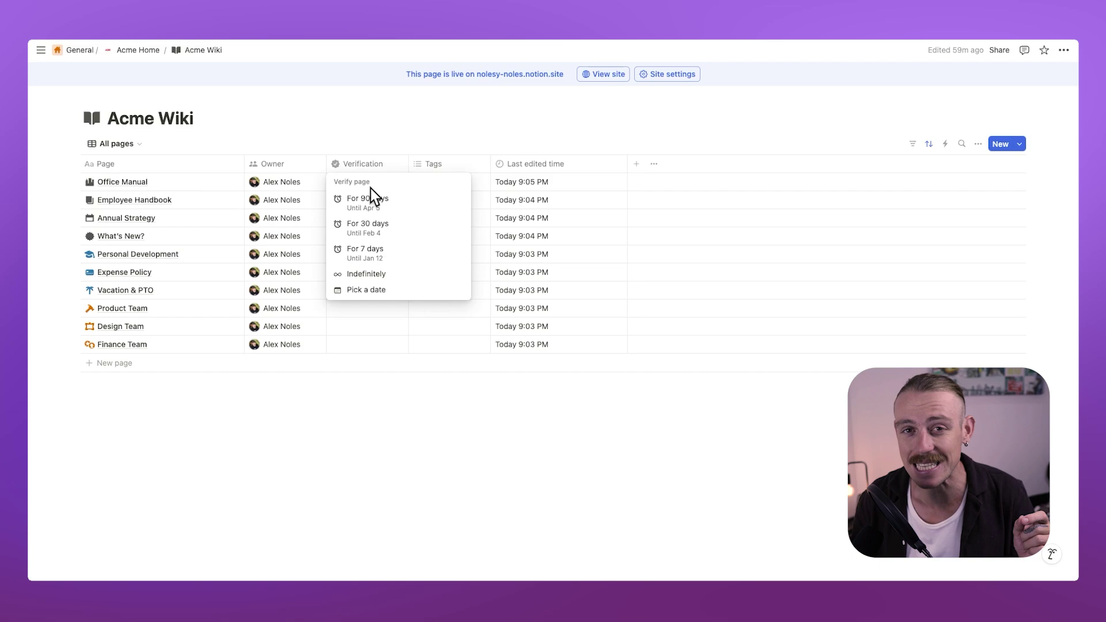
{"action": "left_click", "coordinate": [406, 276]}
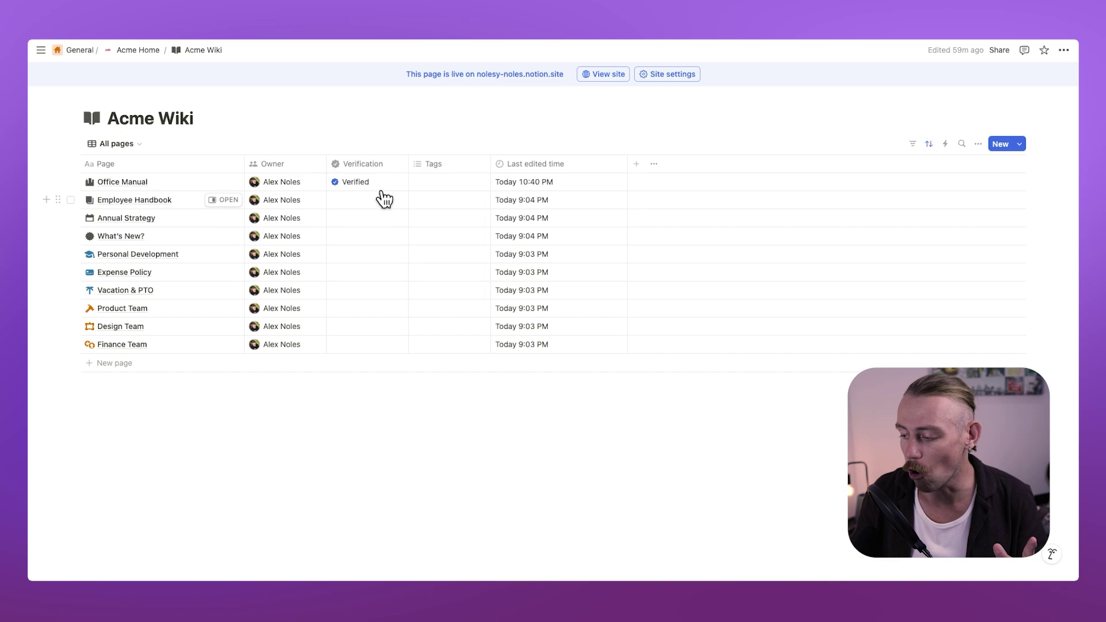
{"action": "left_click", "coordinate": [382, 188]}
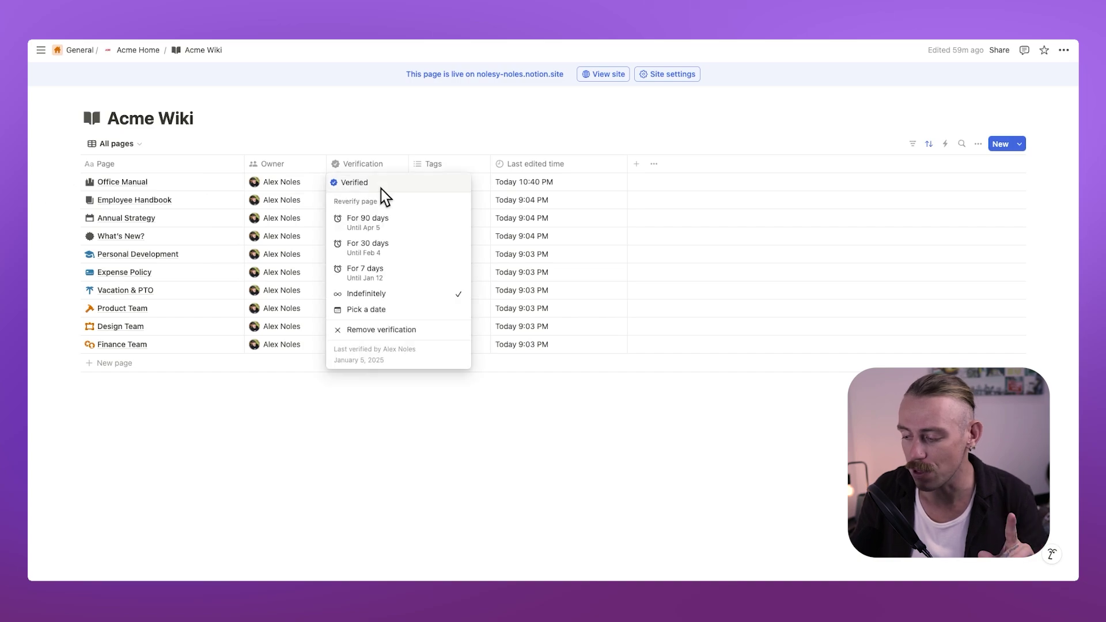
{"action": "left_click", "coordinate": [402, 249]}
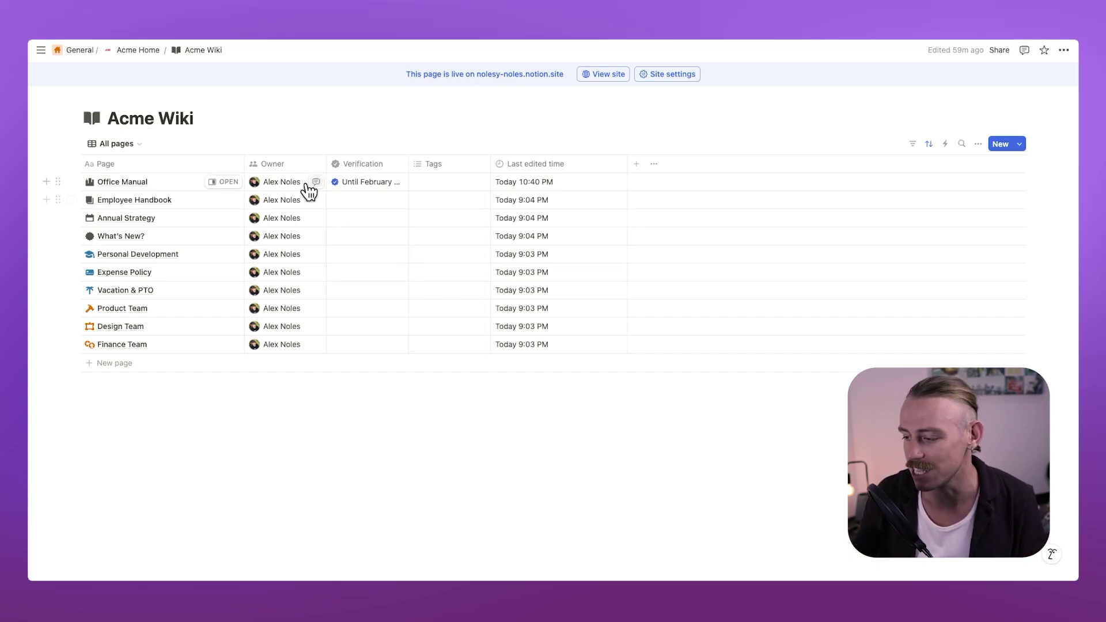
{"action": "left_click", "coordinate": [137, 145]}
{"action": "left_click", "coordinate": [111, 163]}
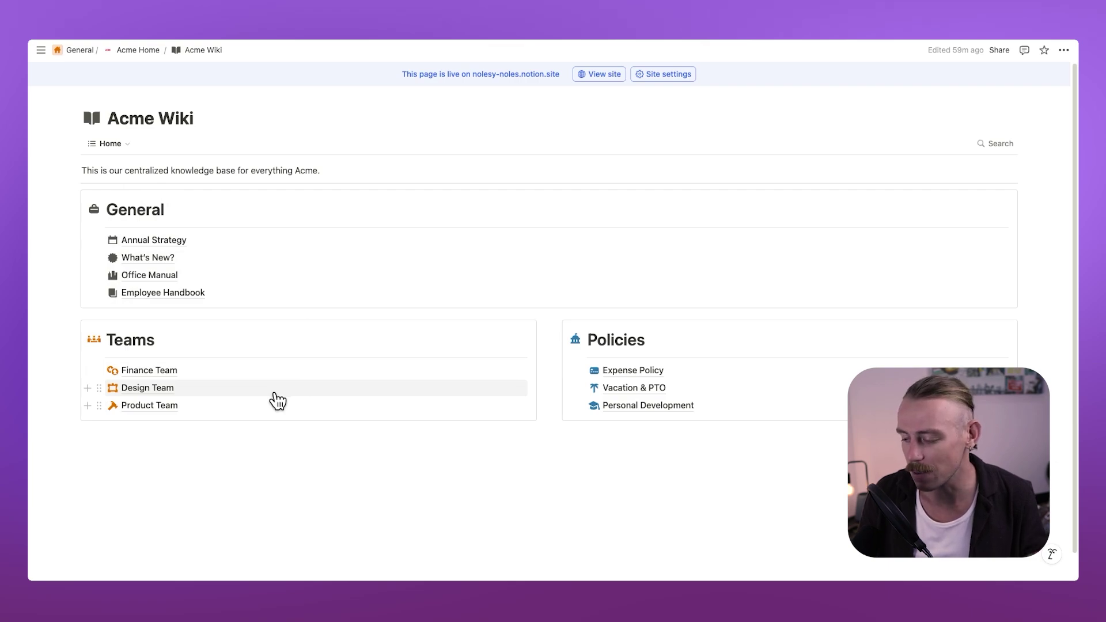
{"action": "left_click", "coordinate": [167, 371]}
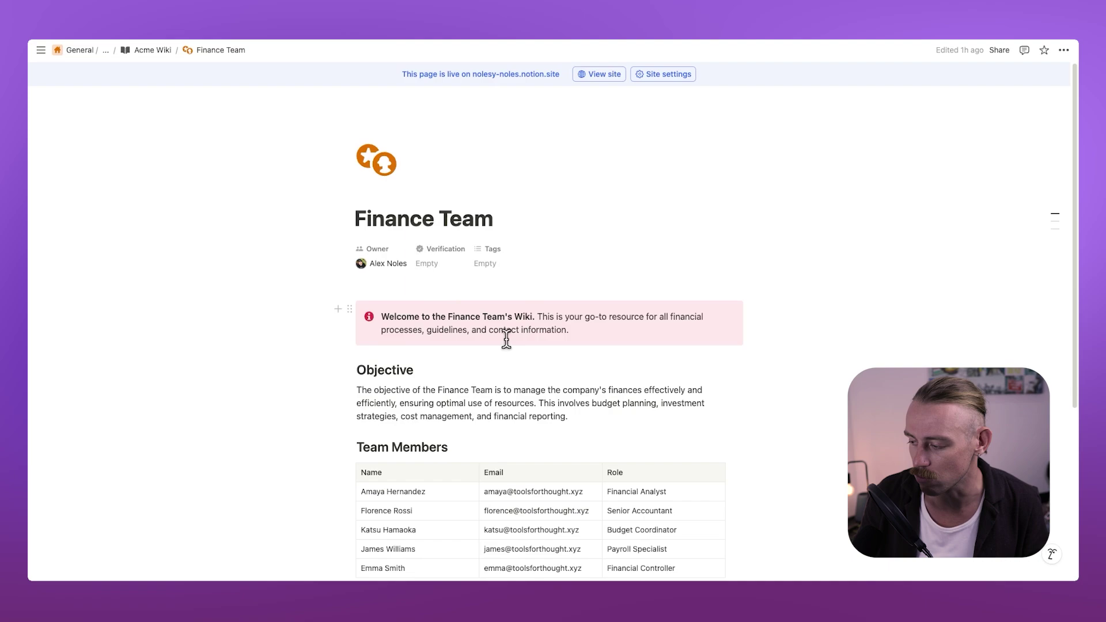
{"action": "scroll", "coordinate": [807, 511], "scroll_direction": "down", "scroll_amount": 4}
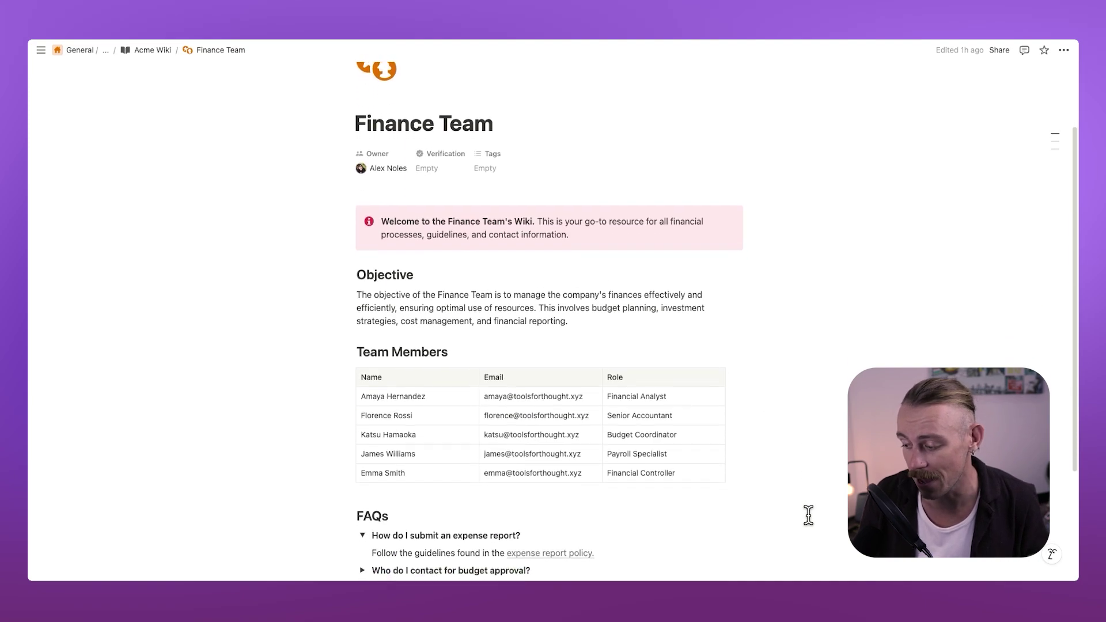
{"action": "scroll", "coordinate": [808, 514], "scroll_direction": "down", "scroll_amount": 3}
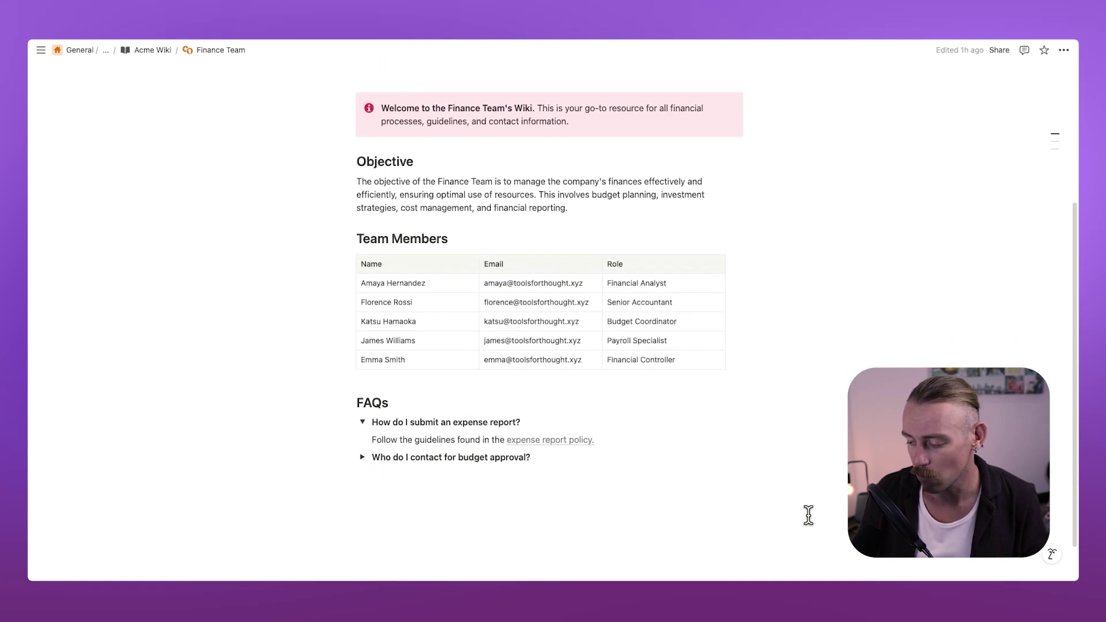
{"action": "scroll", "coordinate": [807, 513], "scroll_direction": "down", "scroll_amount": 2}
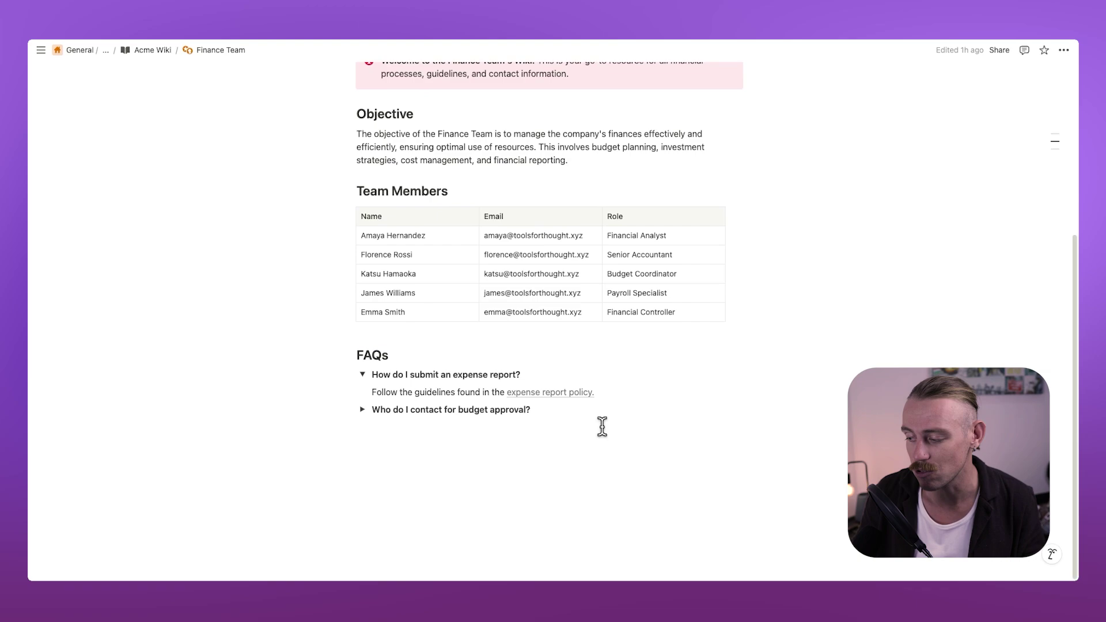
{"action": "left_click", "coordinate": [552, 392]}
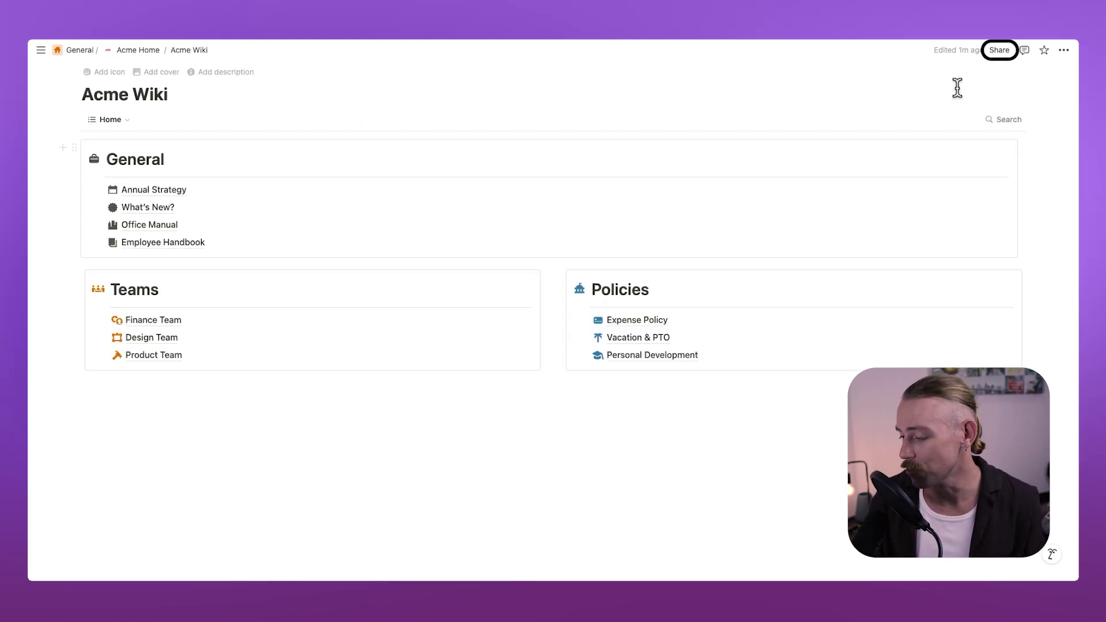
Publish the Acme Wiki to the web from the Share menu's Publish tab
{"action": "left_click", "coordinate": [1000, 51]}
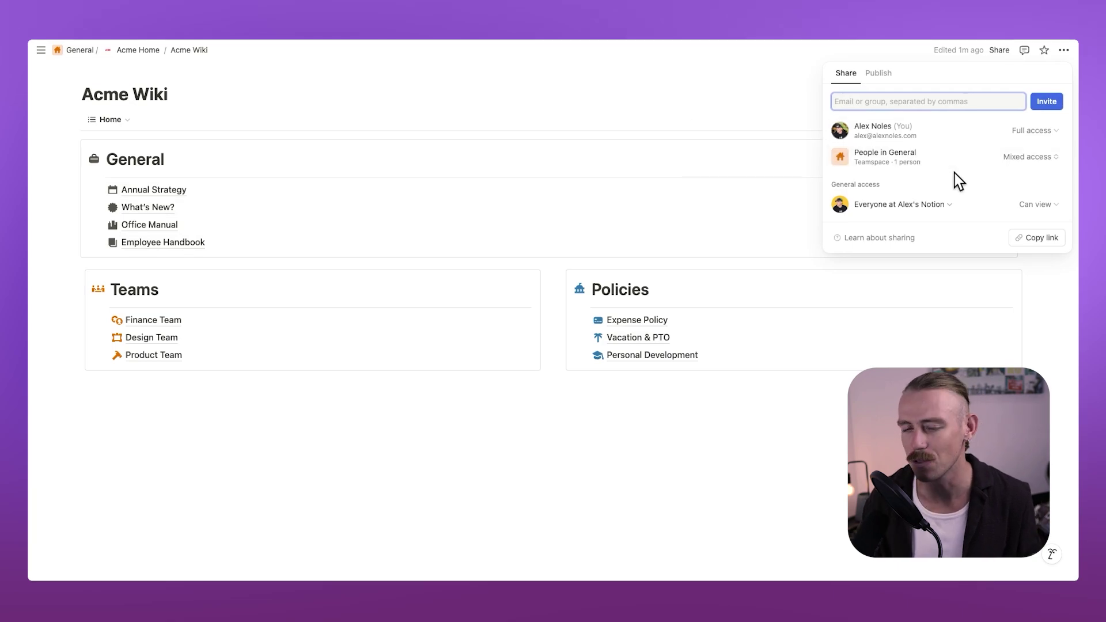
{"action": "mouse_move", "coordinate": [941, 171]}
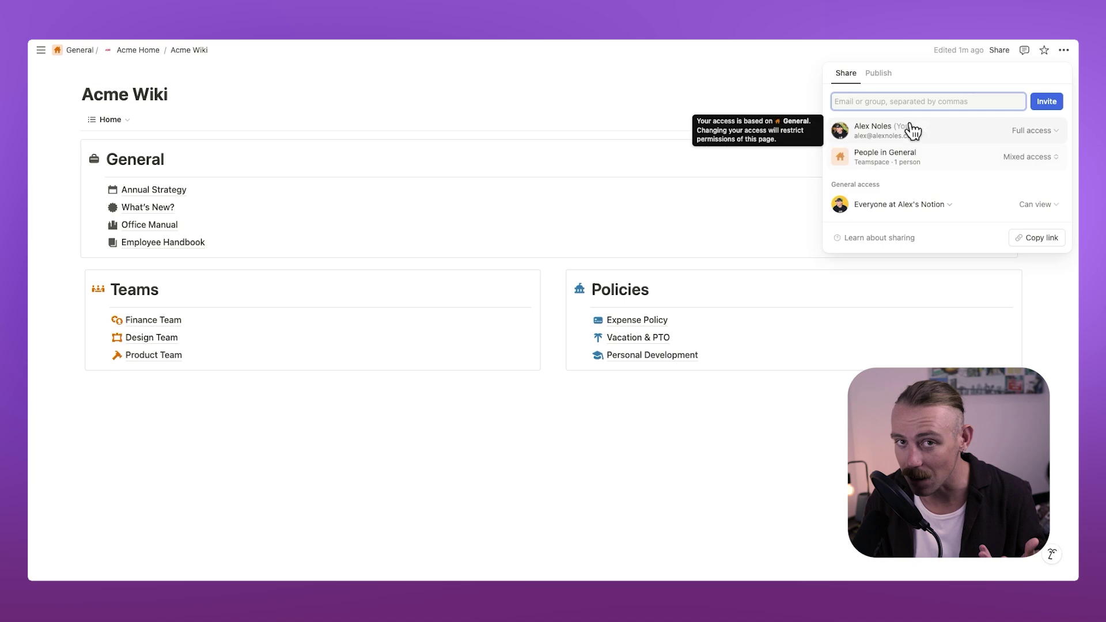
{"action": "left_click", "coordinate": [879, 76]}
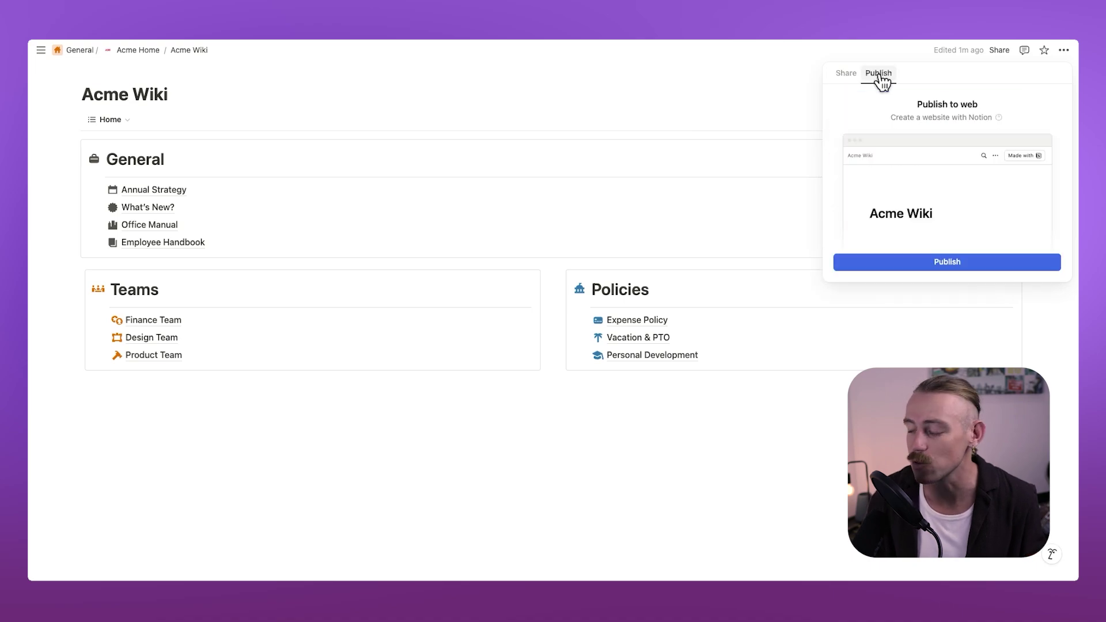
{"action": "left_click", "coordinate": [992, 268]}
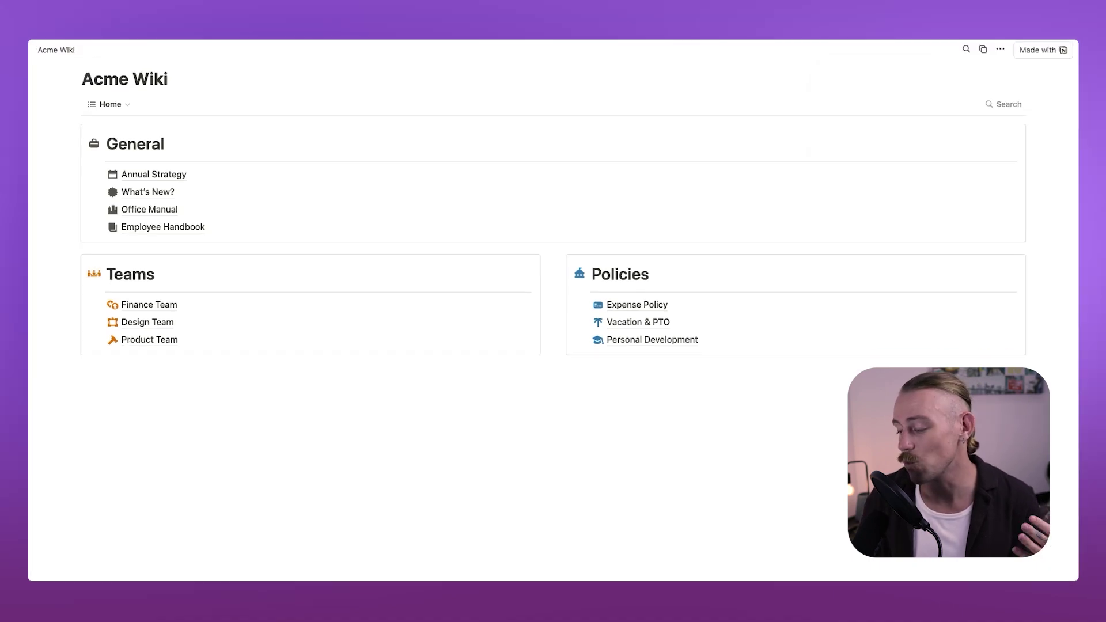
Open Annual Strategy on the published site and try its search
{"action": "left_click", "coordinate": [164, 176]}
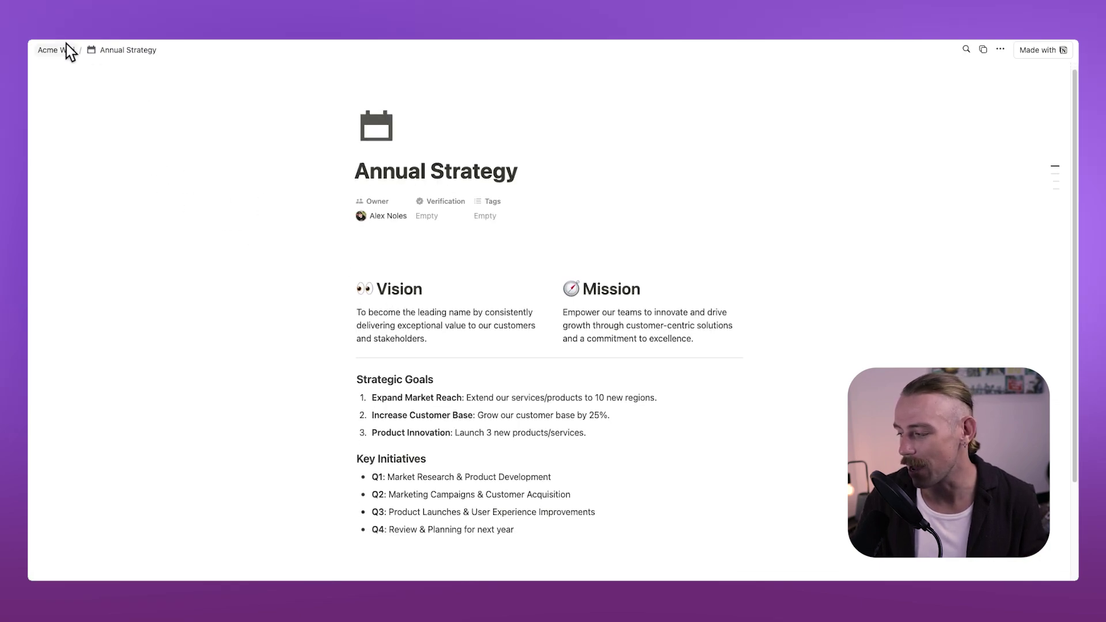
{"action": "left_click", "coordinate": [966, 49]}
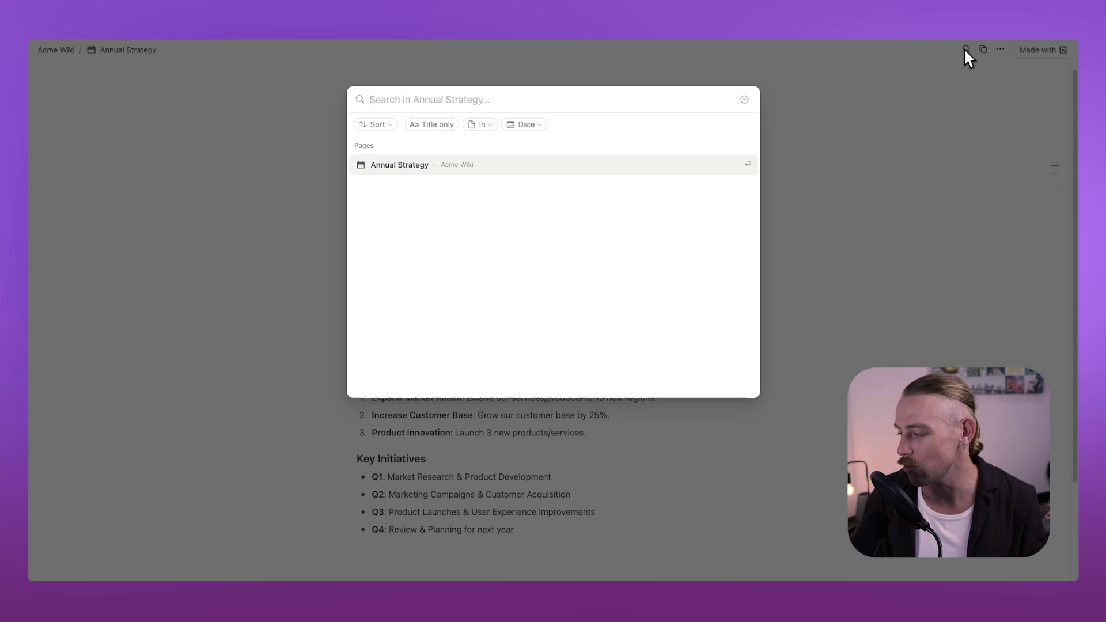
{"action": "left_click", "coordinate": [840, 141]}
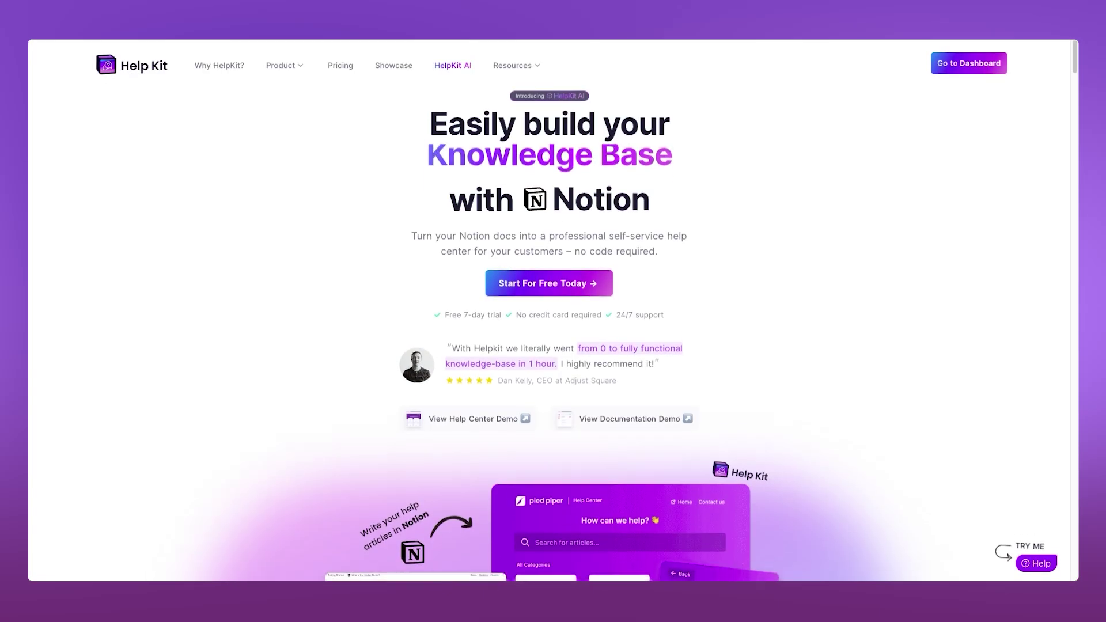
{"action": "scroll", "coordinate": [549, 345], "scroll_direction": "down", "scroll_amount": 3}
{"action": "scroll", "coordinate": [549, 346], "scroll_direction": "down", "scroll_amount": 6}
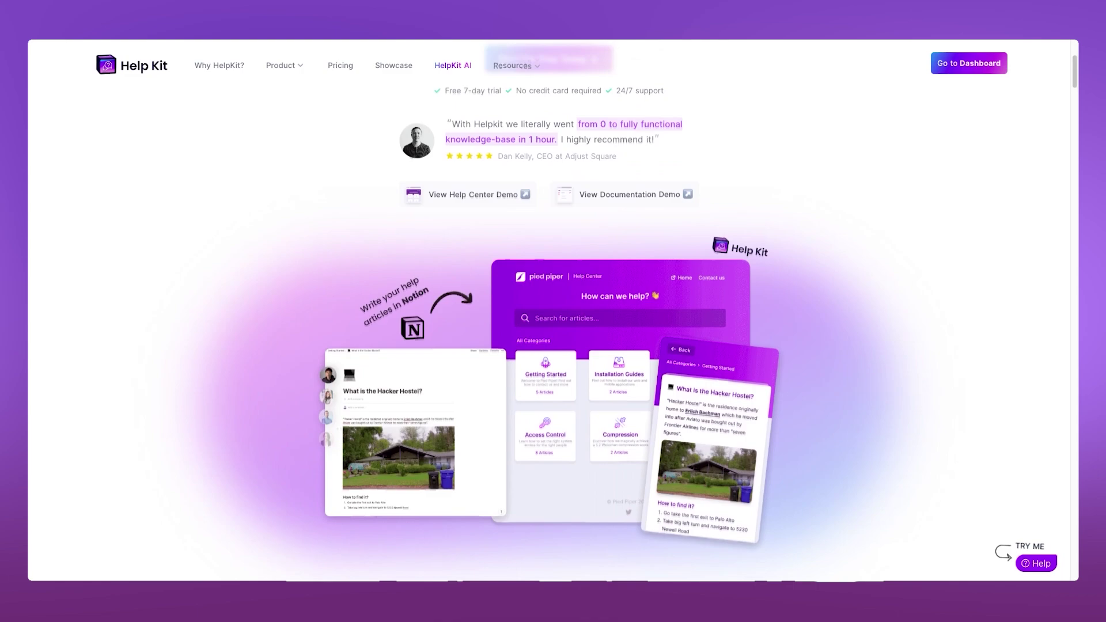
{"action": "scroll", "coordinate": [549, 346], "scroll_direction": "down", "scroll_amount": 6}
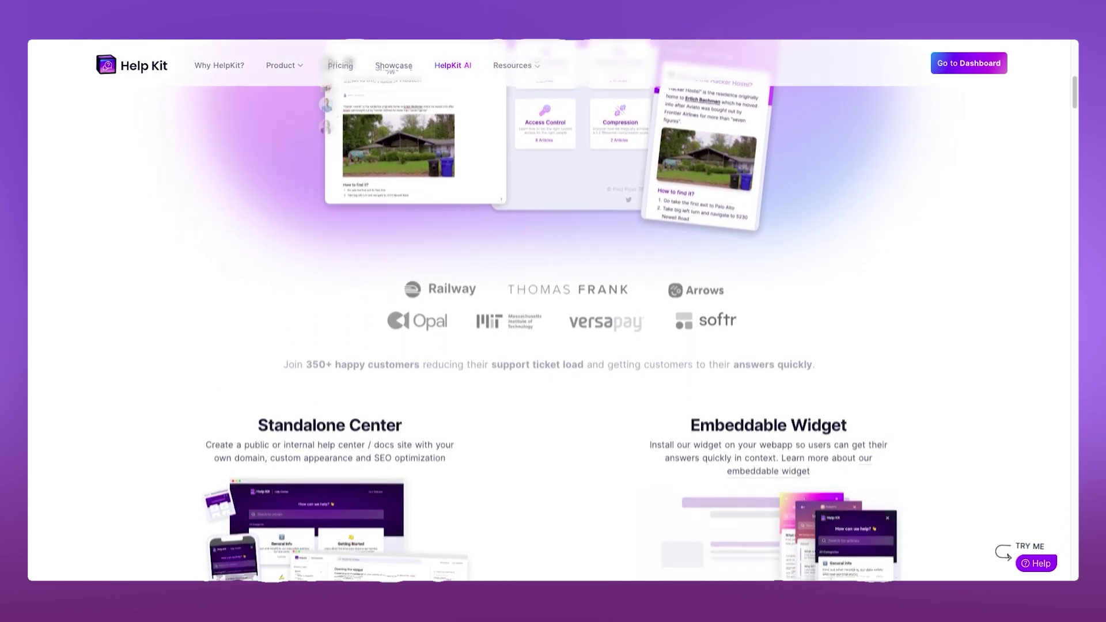
{"action": "scroll", "coordinate": [549, 346], "scroll_direction": "down", "scroll_amount": 6}
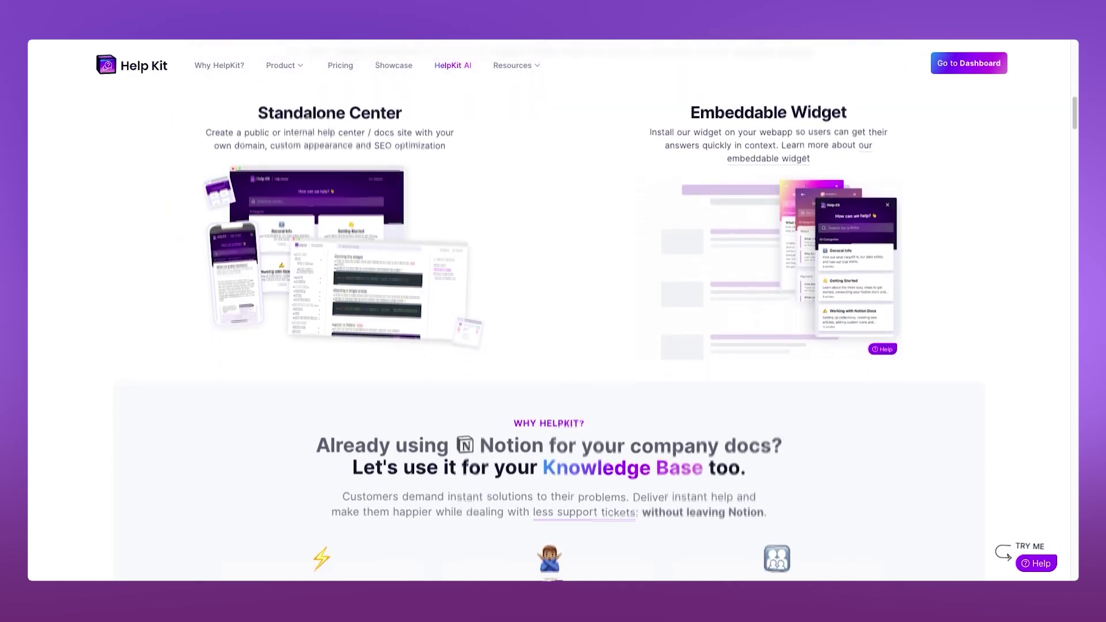
{"action": "scroll", "coordinate": [549, 346], "scroll_direction": "down", "scroll_amount": 6}
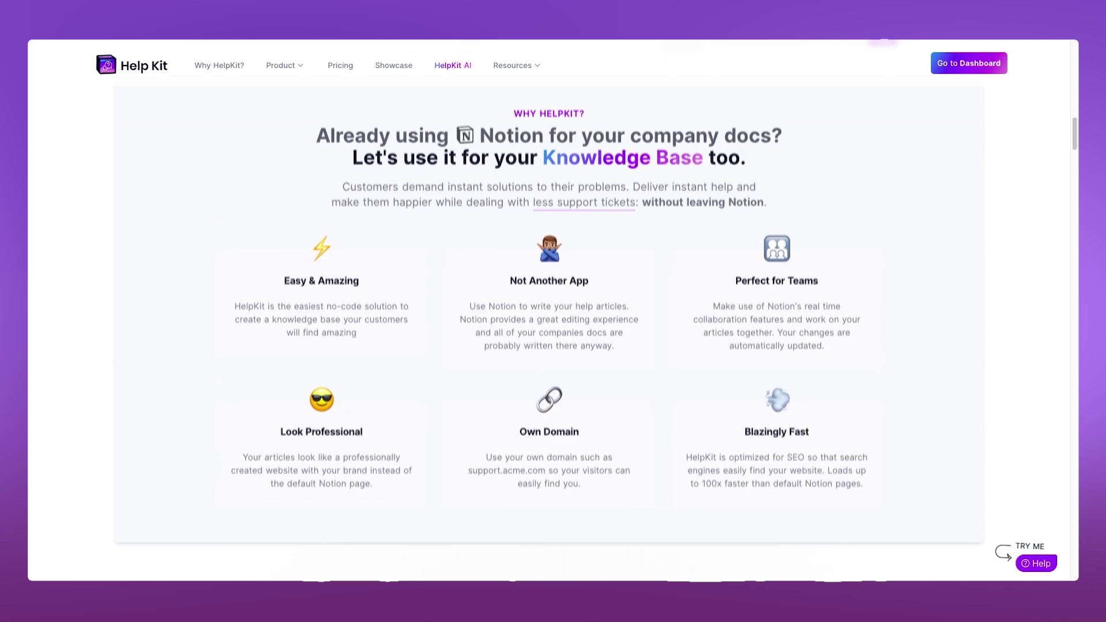
{"action": "scroll", "coordinate": [549, 346], "scroll_direction": "down", "scroll_amount": 6}
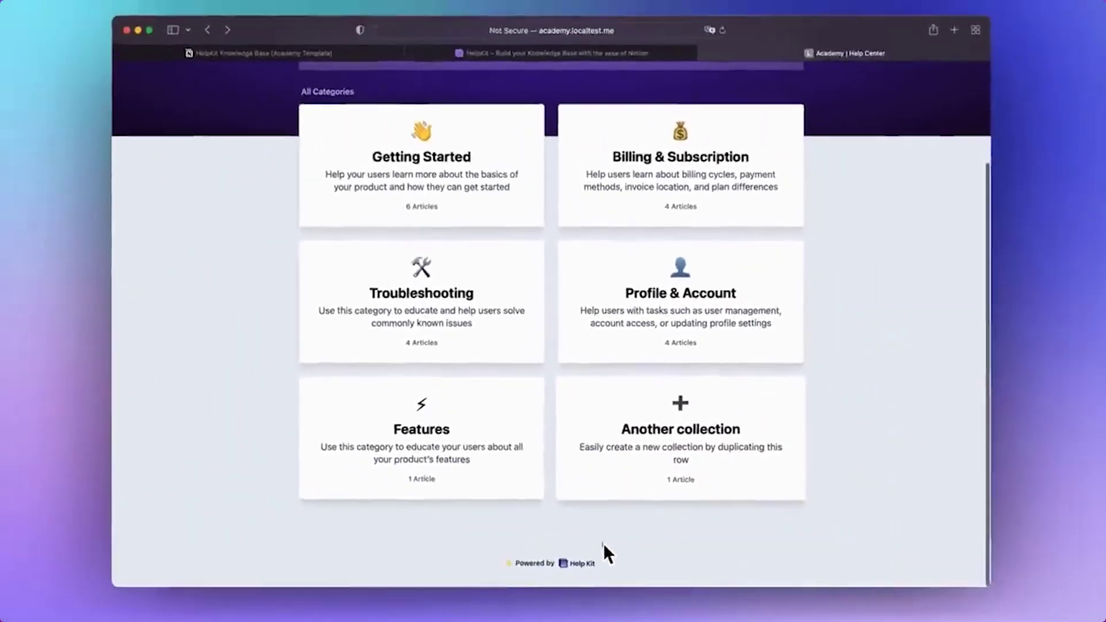
{"action": "scroll", "coordinate": [603, 545], "scroll_direction": "up", "scroll_amount": 3}
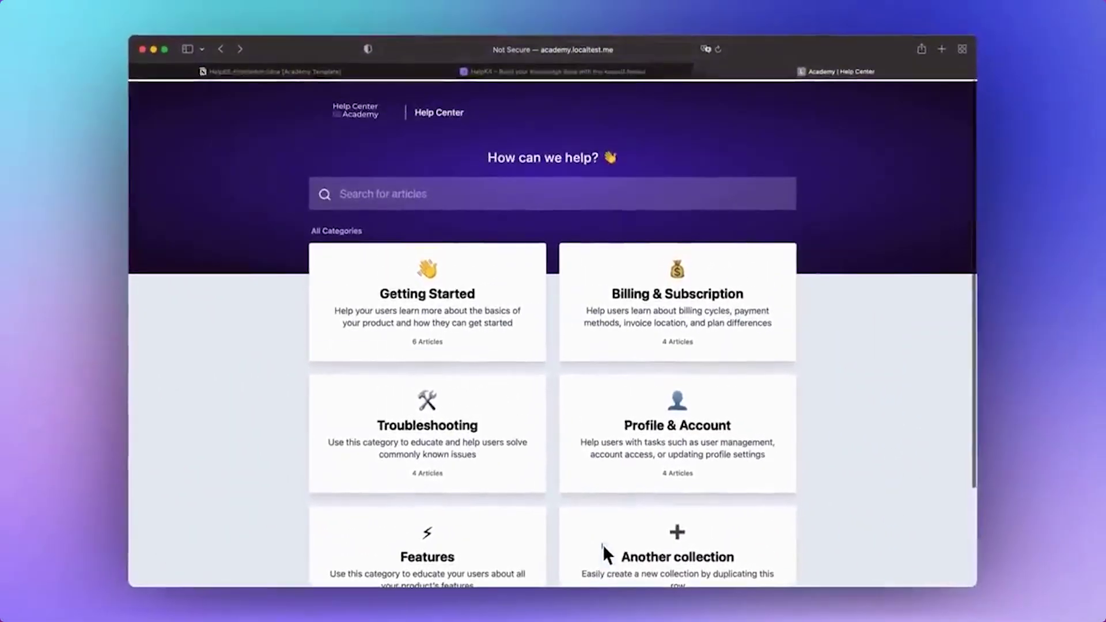
{"action": "left_click", "coordinate": [621, 321]}
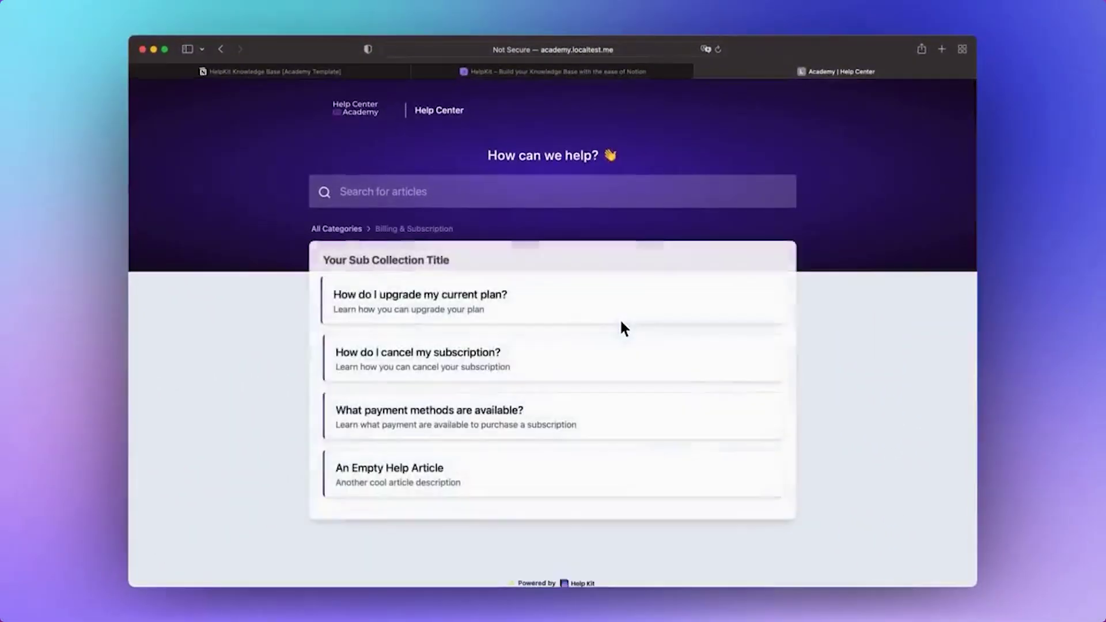
{"action": "left_click", "coordinate": [382, 314]}
{"action": "scroll", "coordinate": [263, 358], "scroll_direction": "down", "scroll_amount": 3}
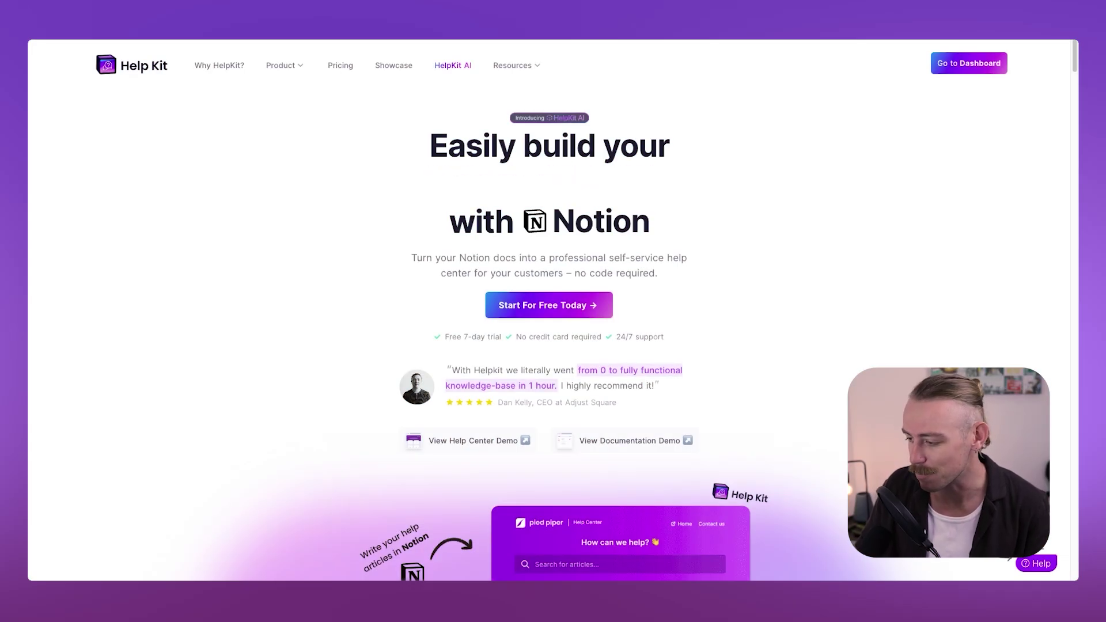
Sign up for a free HelpKit account and start creating a new knowledge base
{"action": "left_click", "coordinate": [583, 305]}
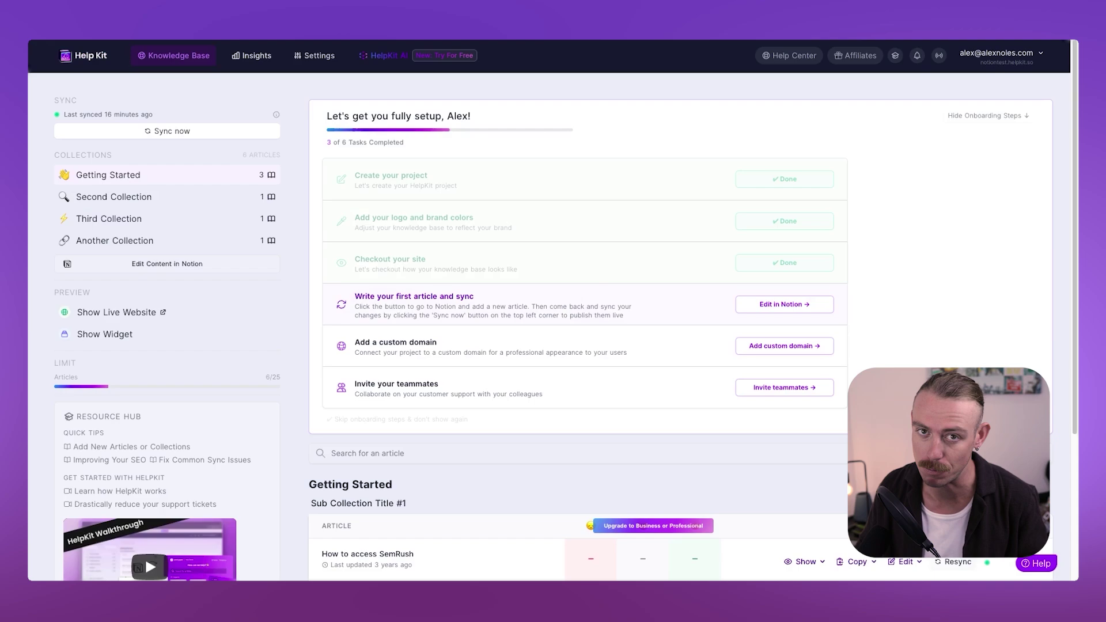
{"action": "left_click", "coordinate": [1036, 62]}
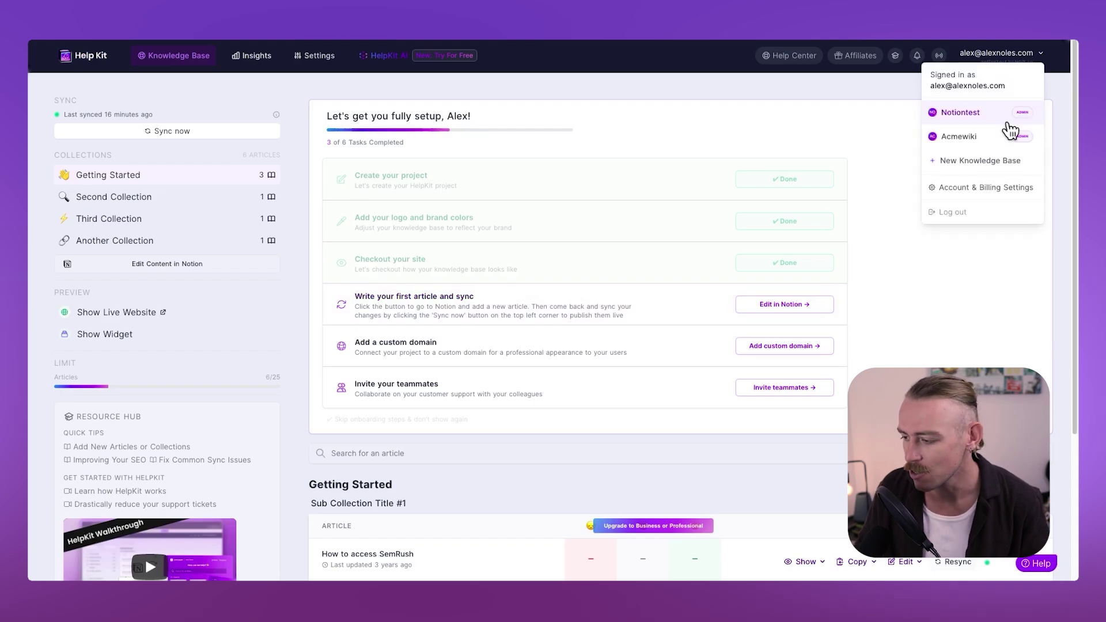
{"action": "left_click", "coordinate": [1001, 161]}
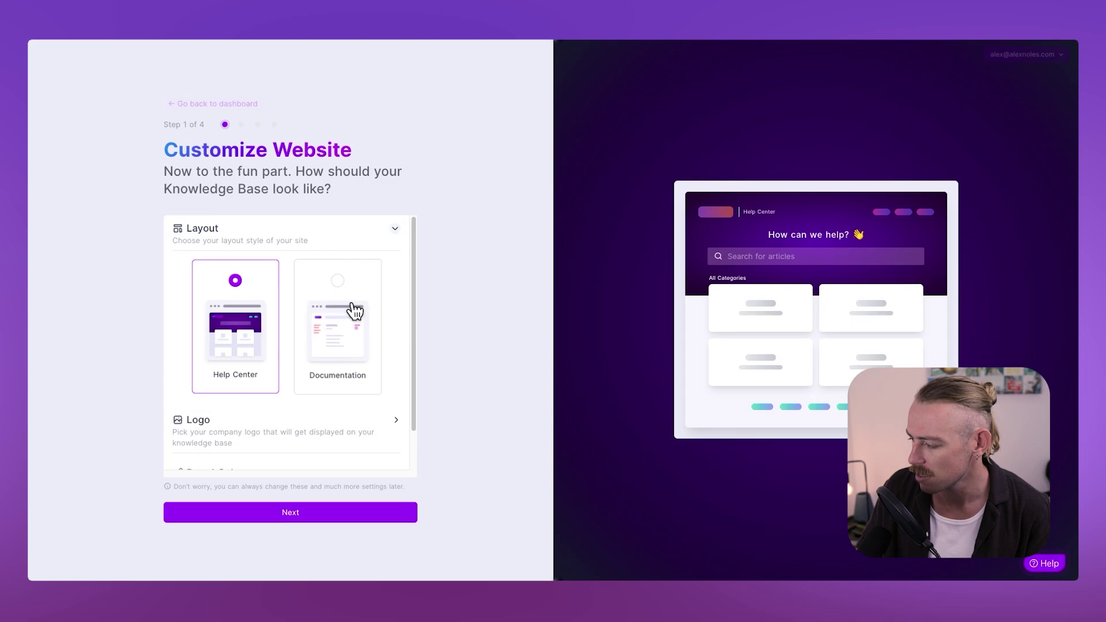
Choose the Documentation layout, passing the Logo and Brand Colors settings, and advance to Step 2
{"action": "scroll", "coordinate": [354, 311], "scroll_direction": "down", "scroll_amount": 1}
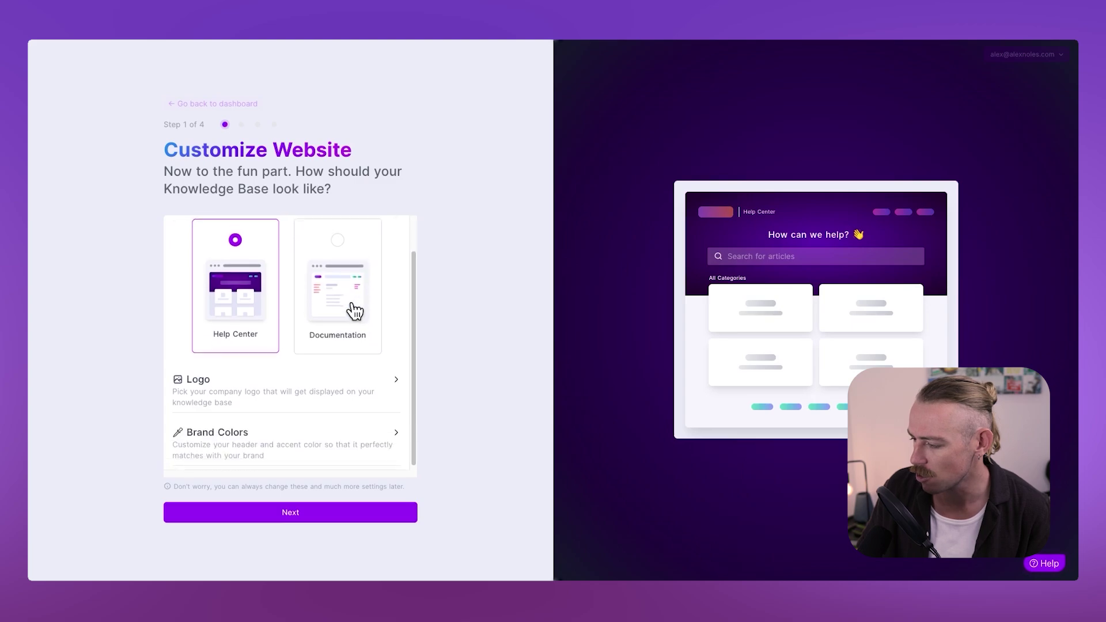
{"action": "left_click", "coordinate": [260, 402]}
{"action": "scroll", "coordinate": [259, 399], "scroll_direction": "down", "scroll_amount": 2}
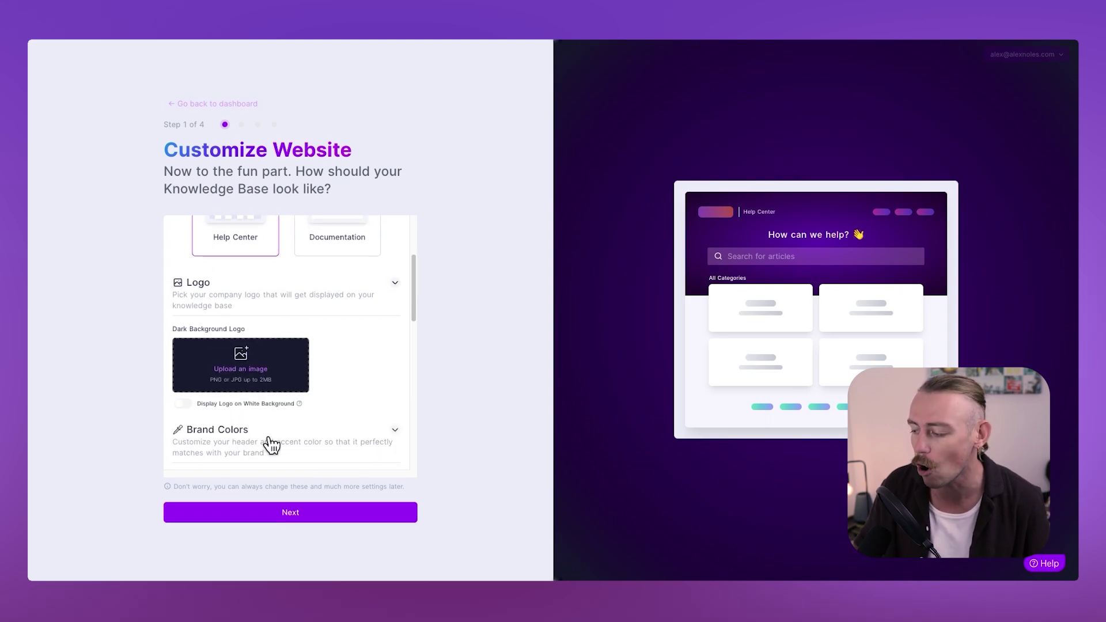
{"action": "scroll", "coordinate": [305, 421], "scroll_direction": "up", "scroll_amount": 3}
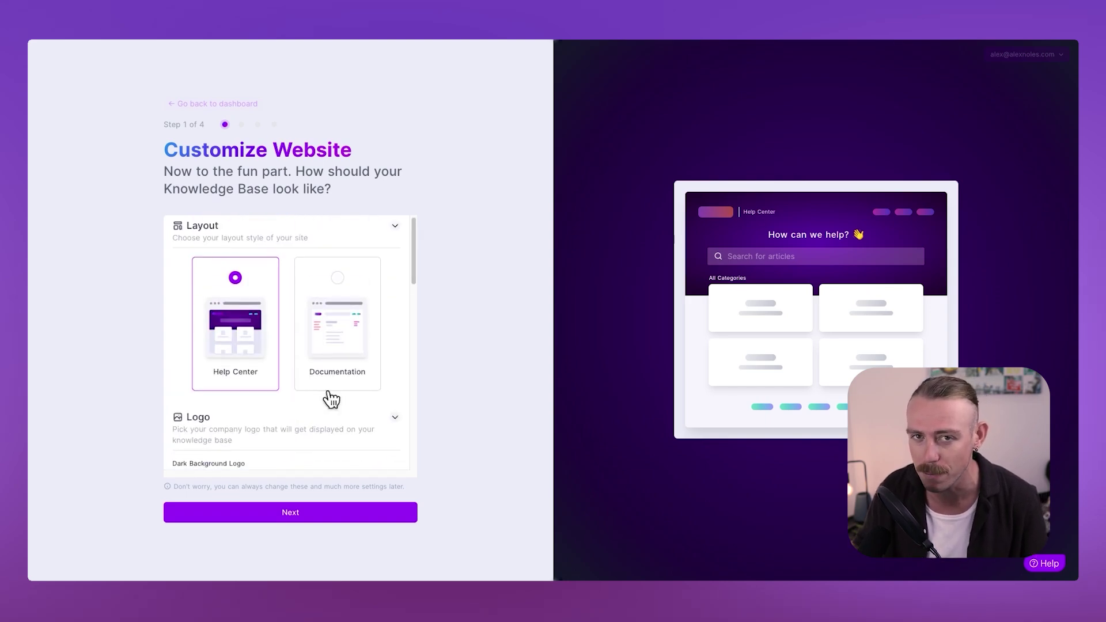
{"action": "left_click", "coordinate": [349, 333]}
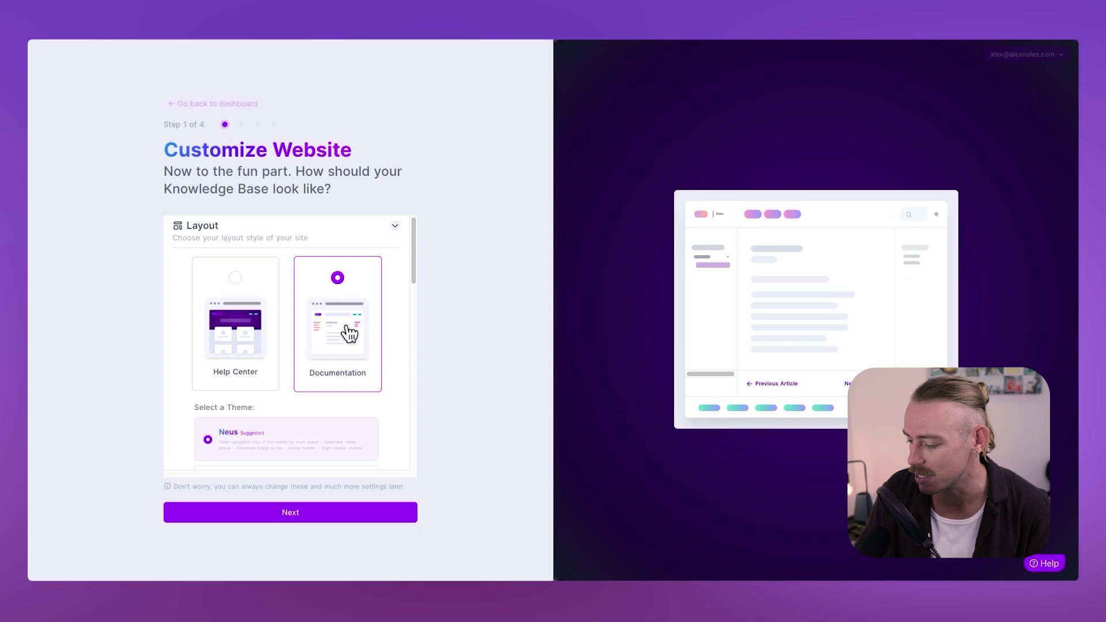
{"action": "scroll", "coordinate": [373, 362], "scroll_direction": "down", "scroll_amount": 4}
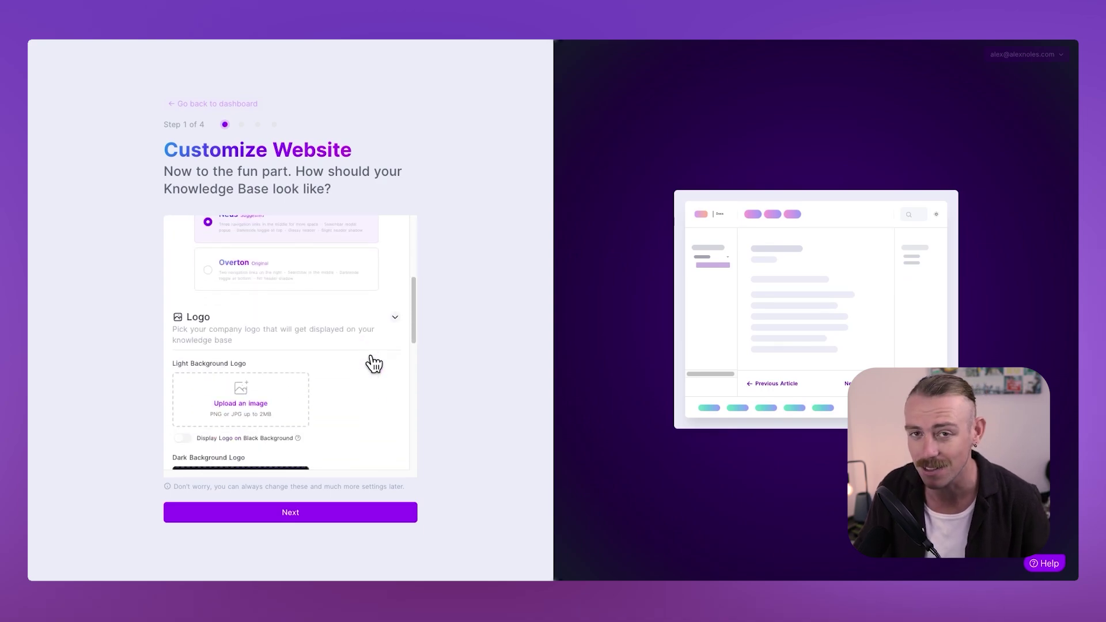
{"action": "scroll", "coordinate": [373, 362], "scroll_direction": "down", "scroll_amount": 5}
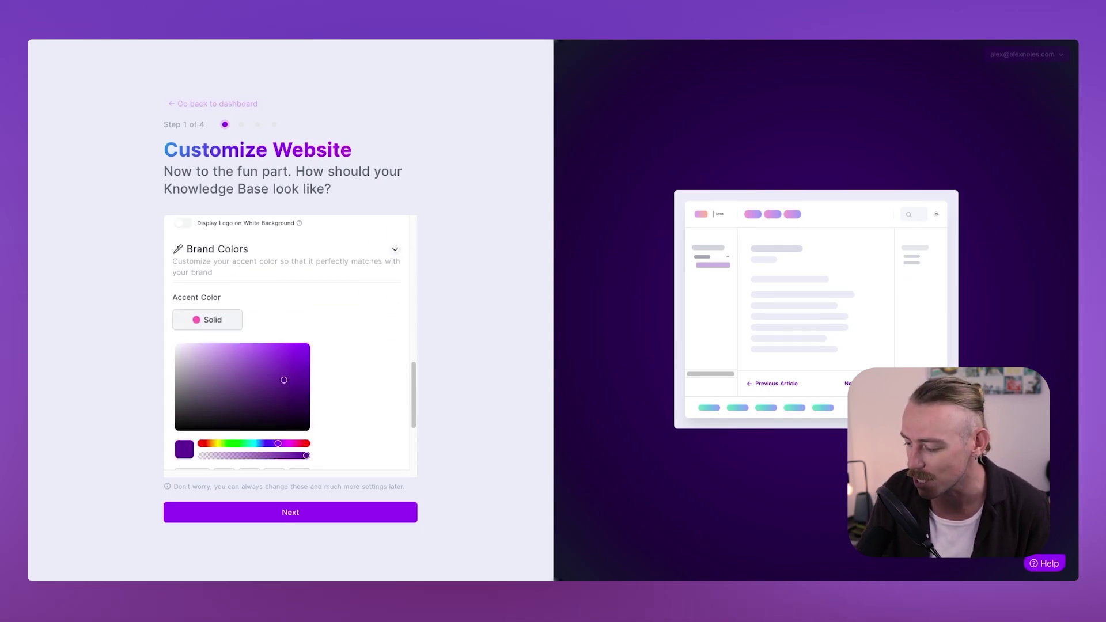
{"action": "left_click", "coordinate": [326, 513]}
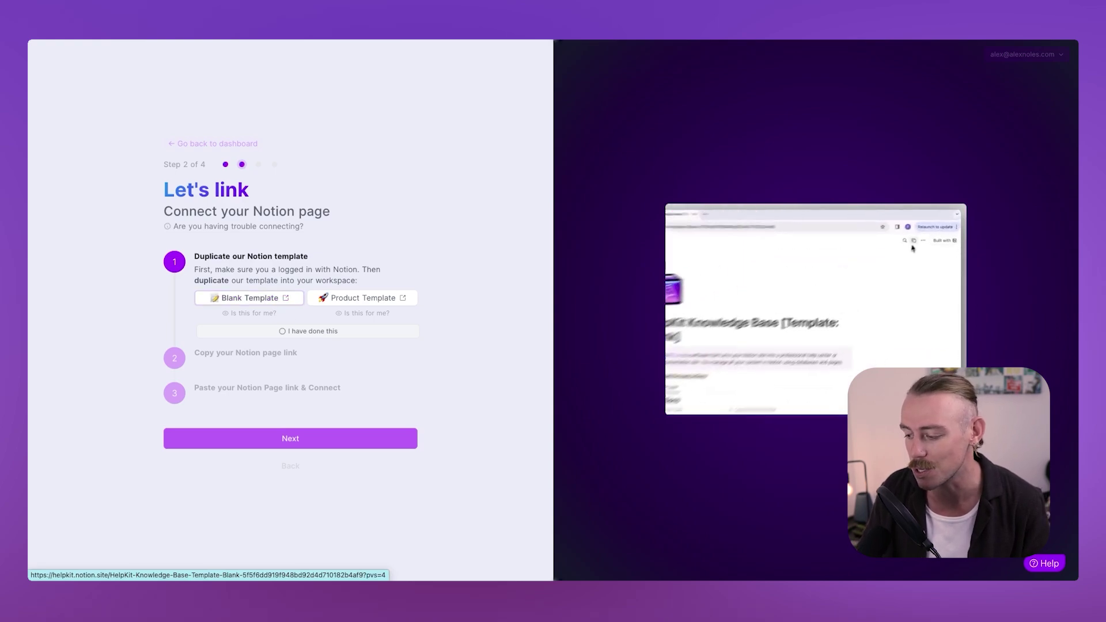
Open HelpKit's Blank knowledge base template in Notion and duplicate it
{"action": "left_click", "coordinate": [353, 302]}
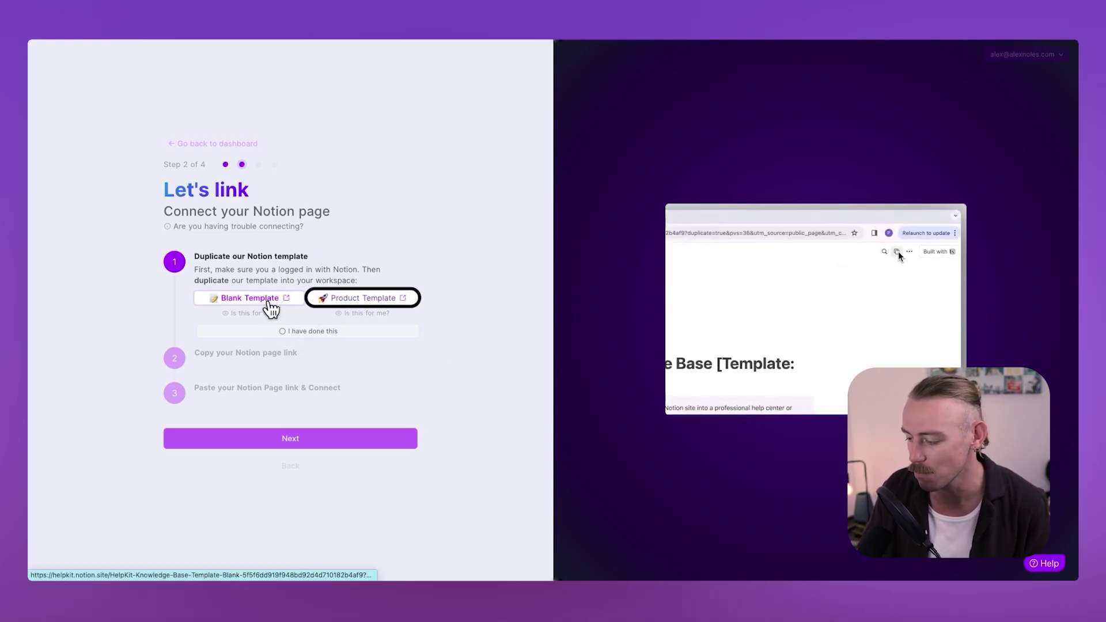
{"action": "left_click", "coordinate": [271, 299]}
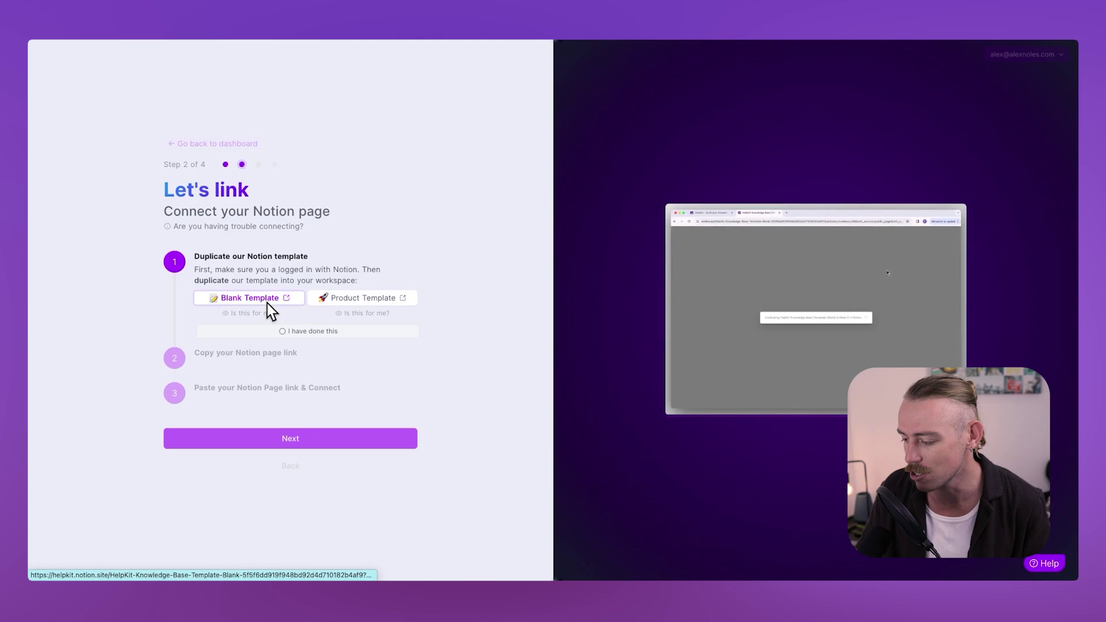
{"action": "left_click", "coordinate": [267, 300]}
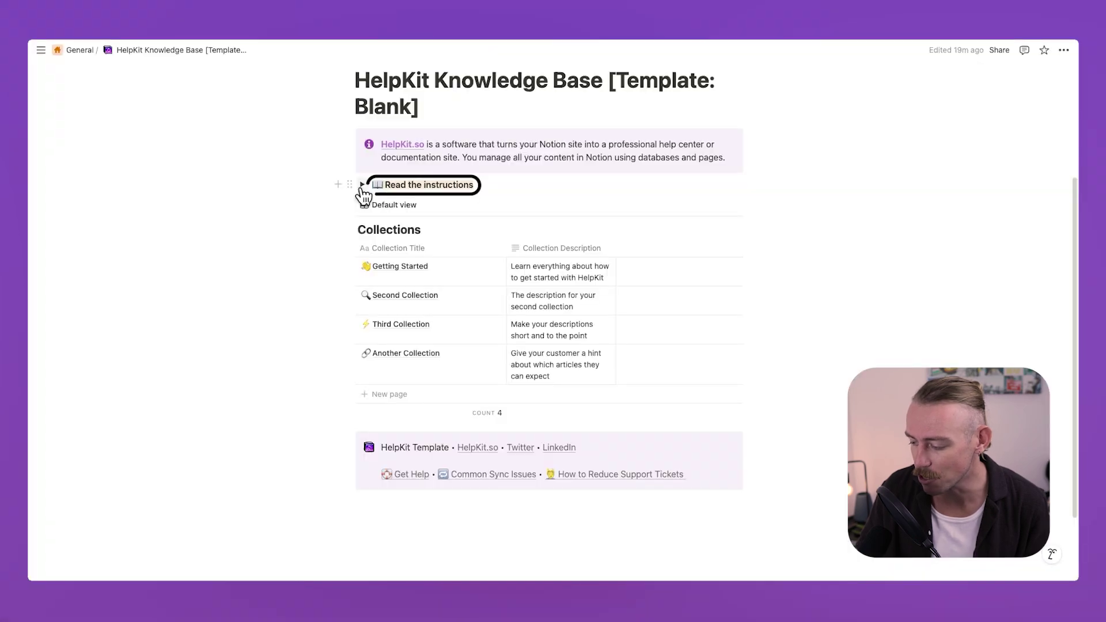
Publish the HelpKit Knowledge Base template copy to the web from its Share menu
{"action": "left_click", "coordinate": [361, 185]}
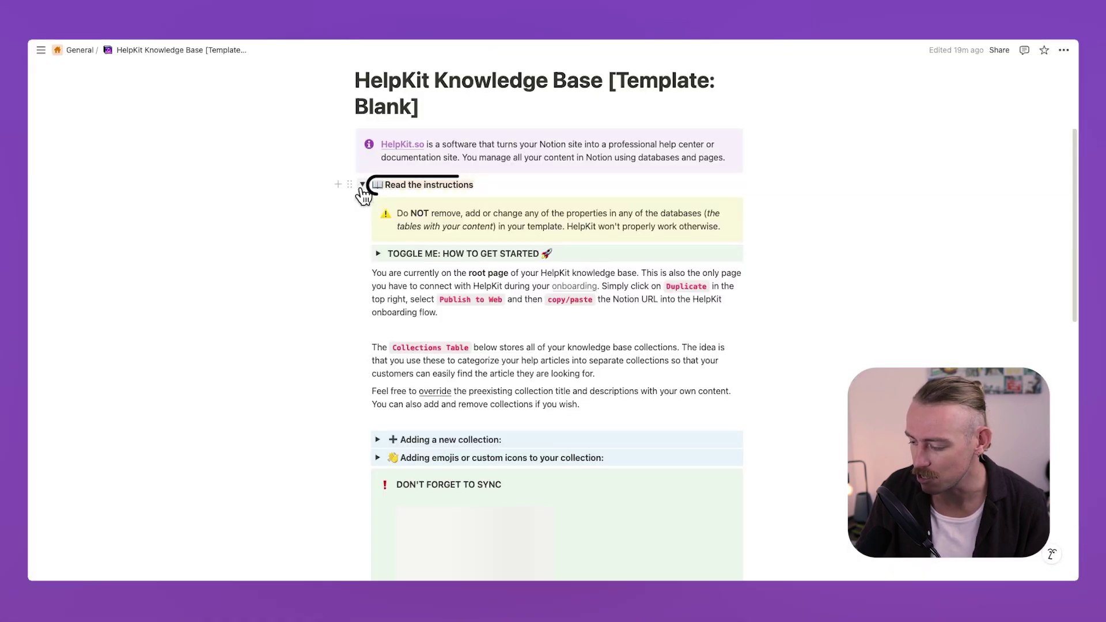
{"action": "left_click", "coordinate": [361, 184]}
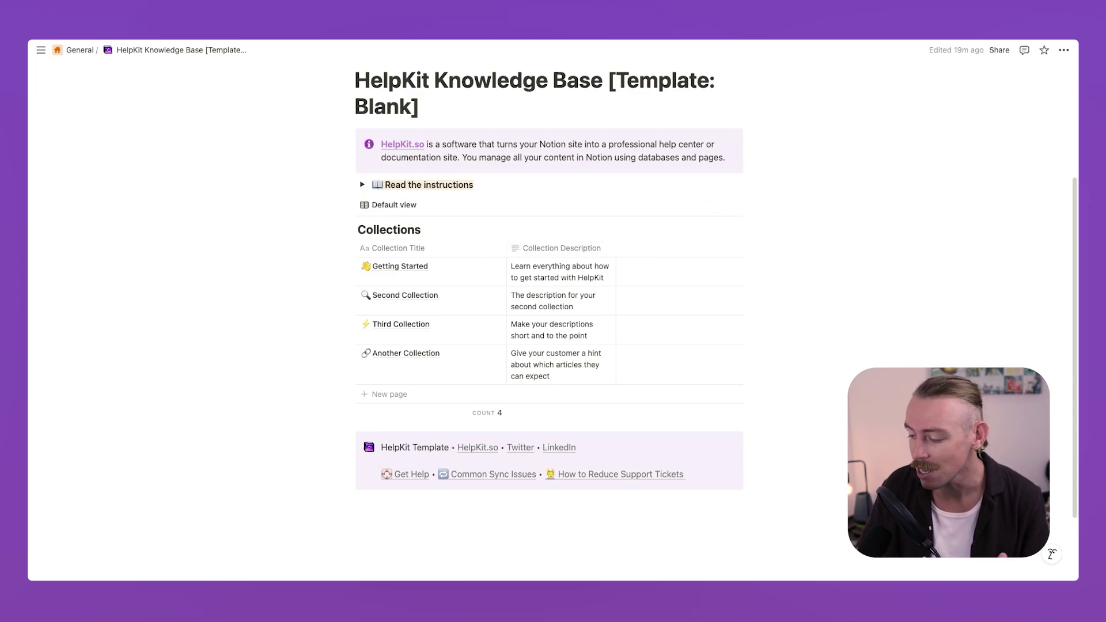
{"action": "left_click", "coordinate": [1000, 52]}
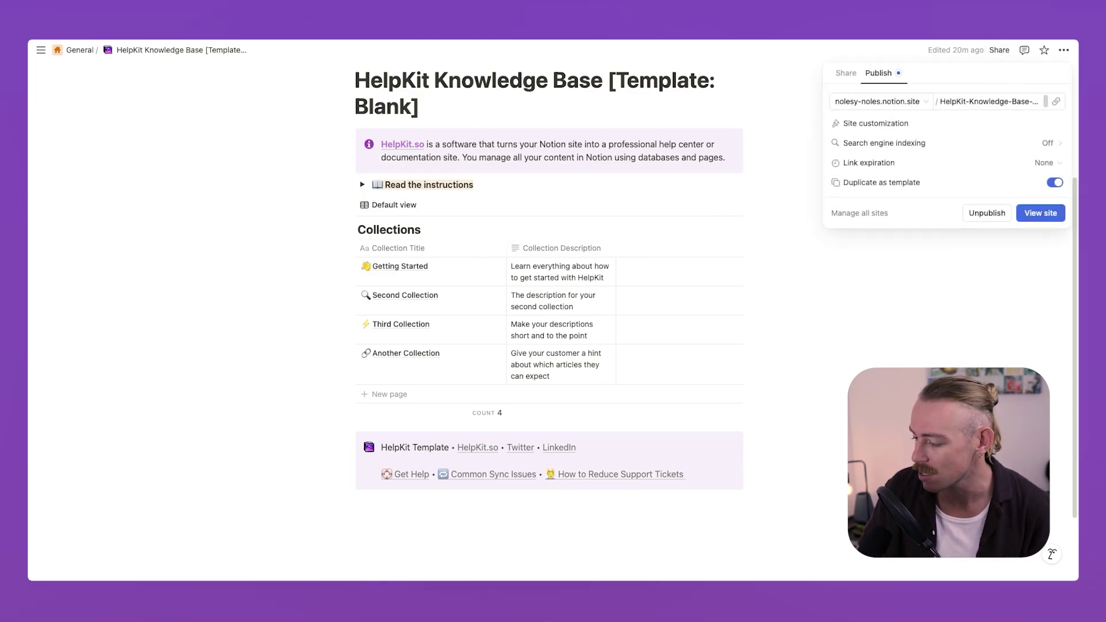
{"action": "left_click", "coordinate": [1007, 55]}
{"action": "left_click", "coordinate": [1006, 54]}
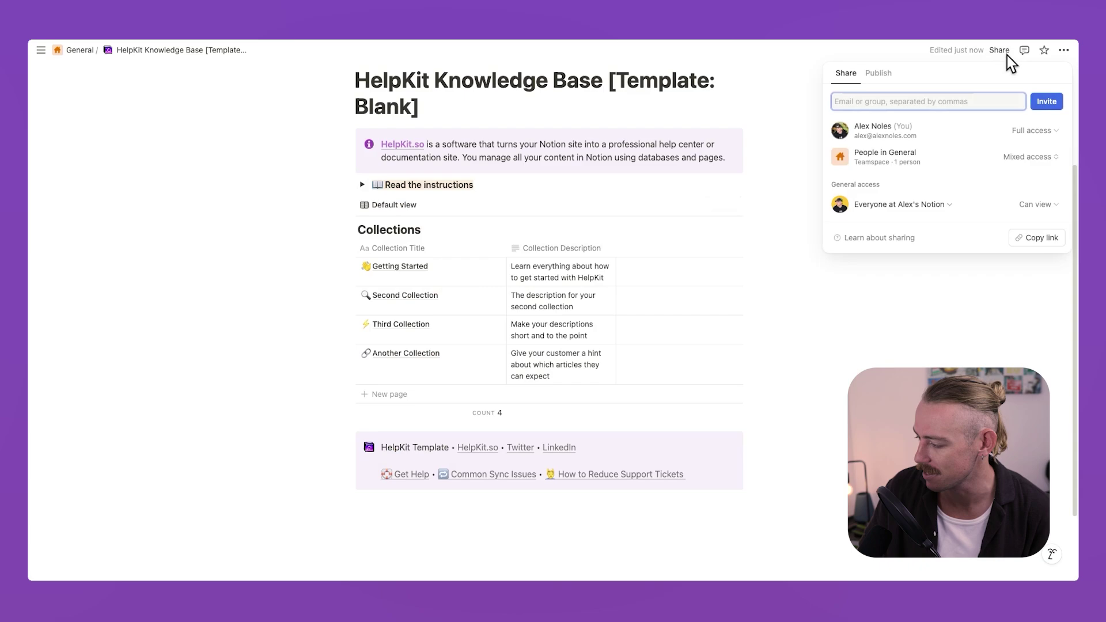
{"action": "left_click", "coordinate": [890, 75]}
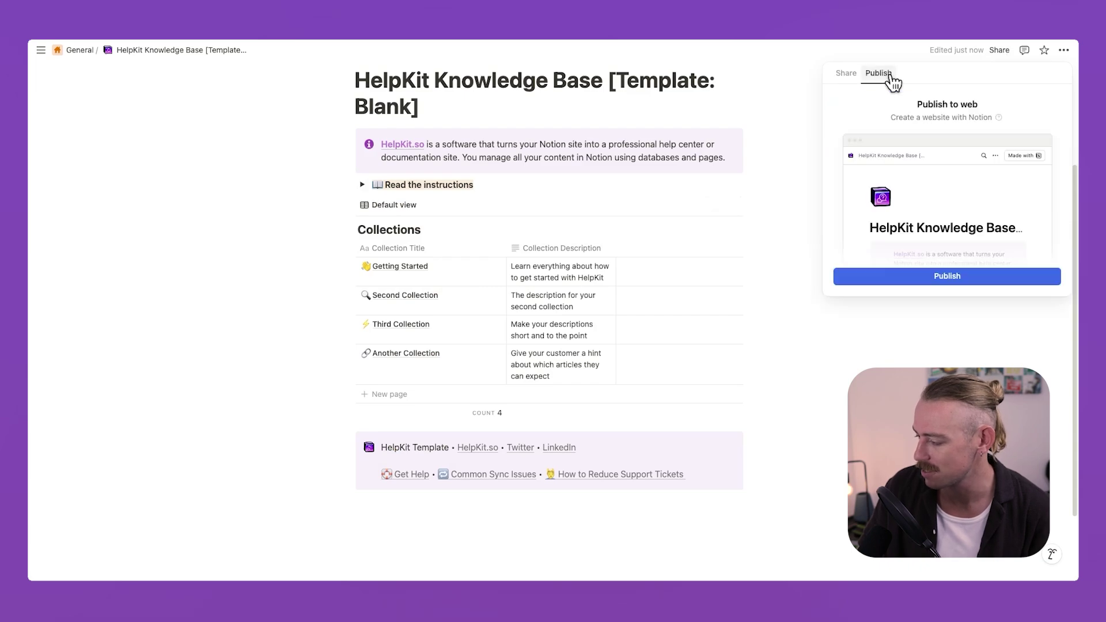
{"action": "left_click", "coordinate": [967, 278]}
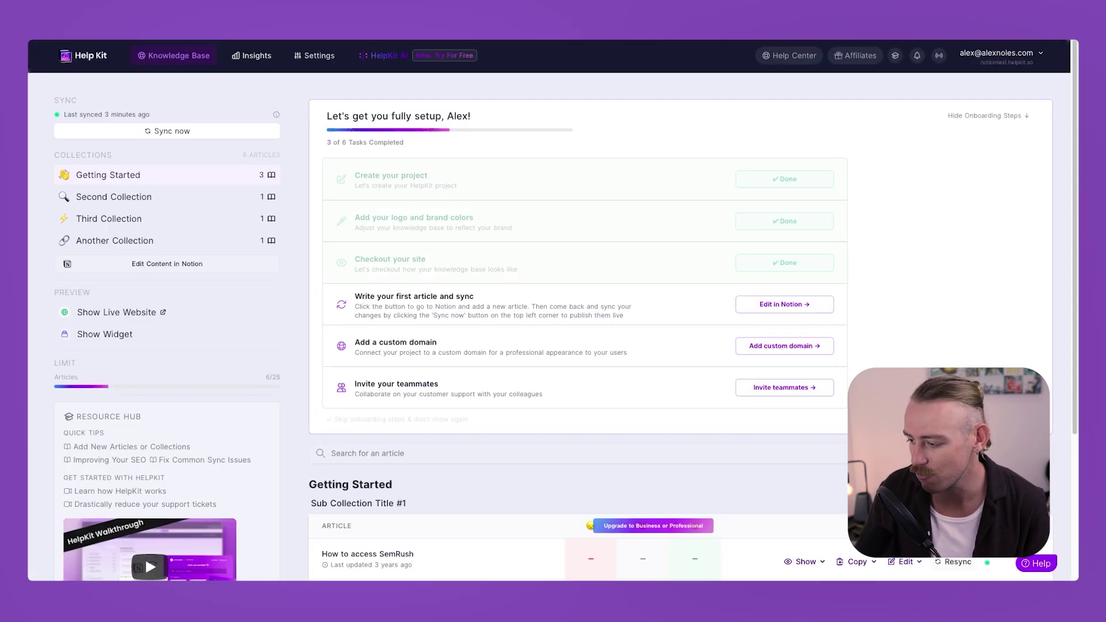
Open the live help center website from the HelpKit dashboard
{"action": "left_click", "coordinate": [151, 312]}
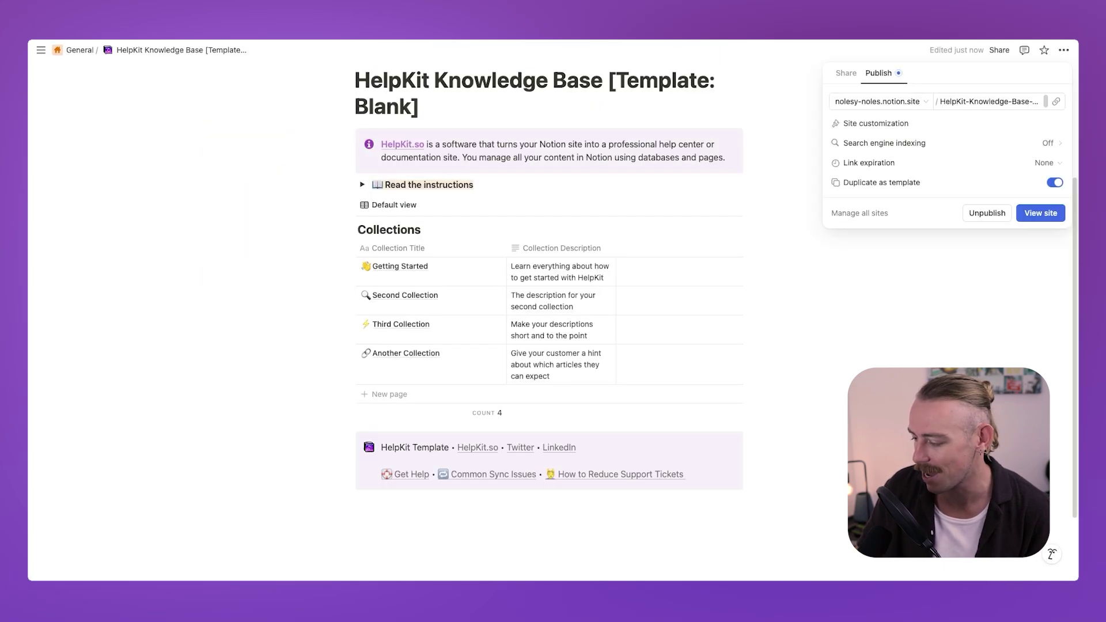
Open the Getting Started collection and retitle 'An Empty Article' to 'How to Acess Notion'
{"action": "left_click", "coordinate": [469, 264]}
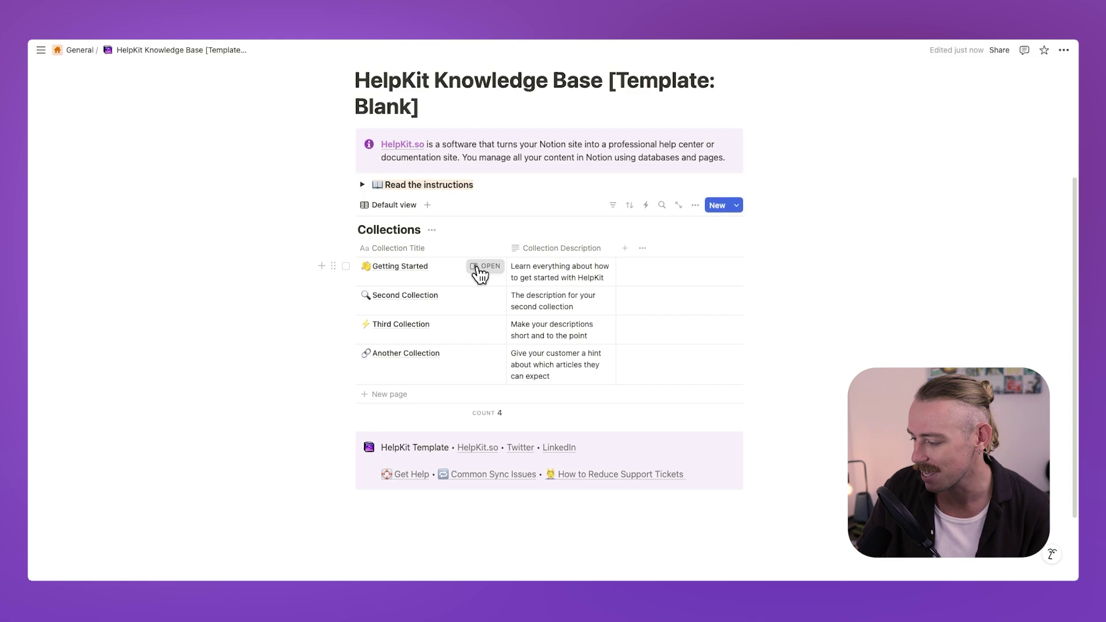
{"action": "left_click", "coordinate": [476, 266]}
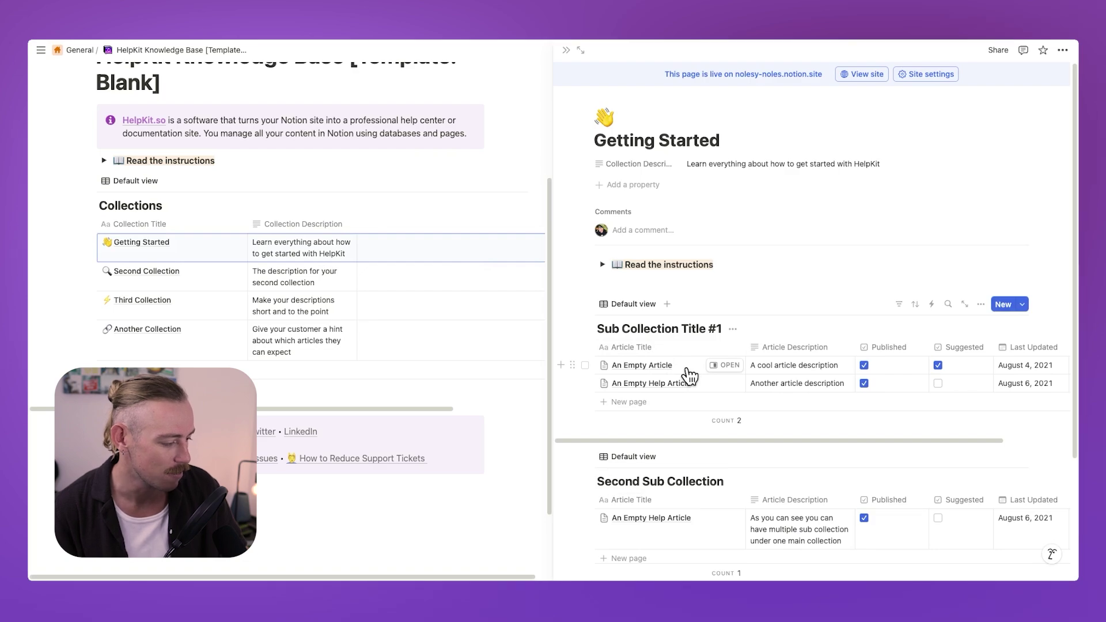
{"action": "left_click", "coordinate": [684, 366]}
{"action": "left_click_drag", "start_coordinate": [660, 365], "coordinate": [615, 366]}
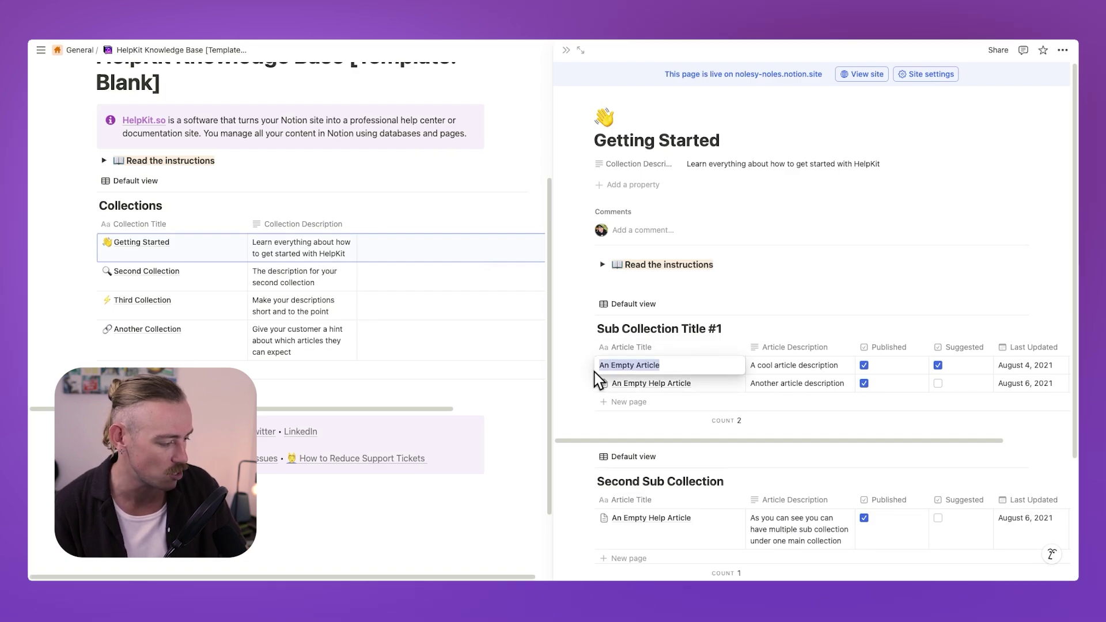
{"action": "type", "text": "How to Ac"}
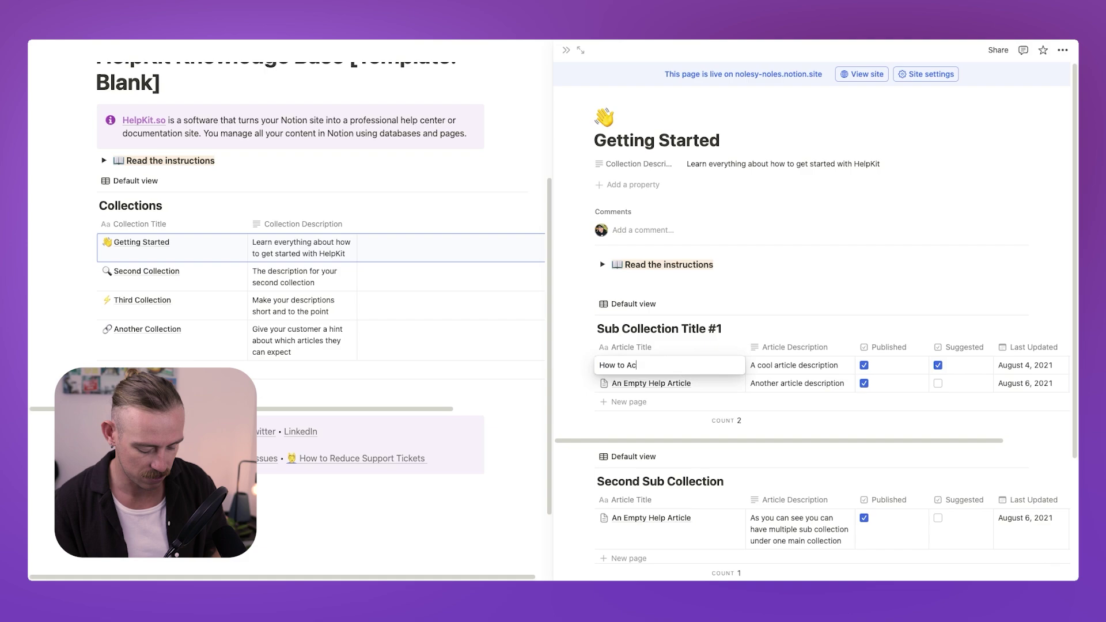
{"action": "type", "text": "ess Notion"}
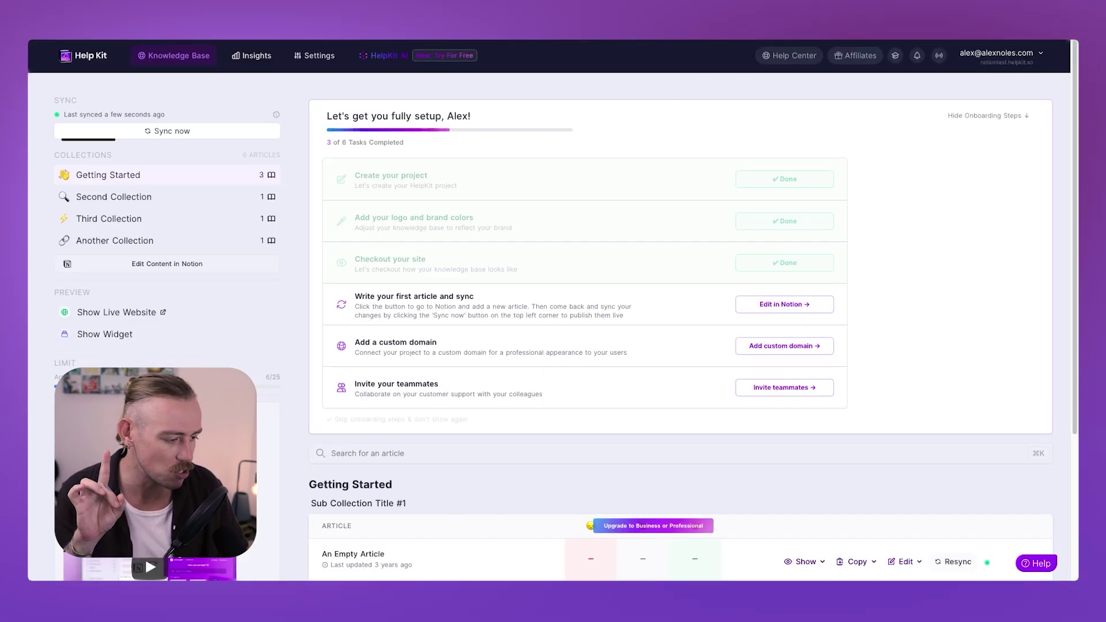
Sync HelpKit, then view the How to Access SemRush article under Getting Started on the live site
{"action": "left_click", "coordinate": [206, 135]}
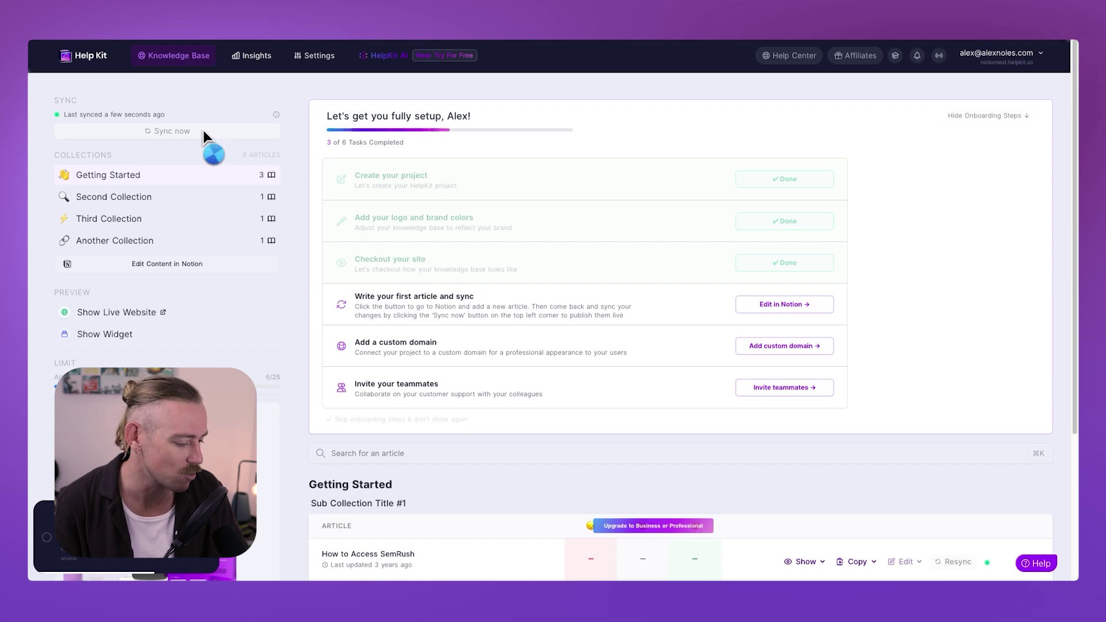
{"action": "scroll", "coordinate": [553, 311], "scroll_direction": "down", "scroll_amount": 3}
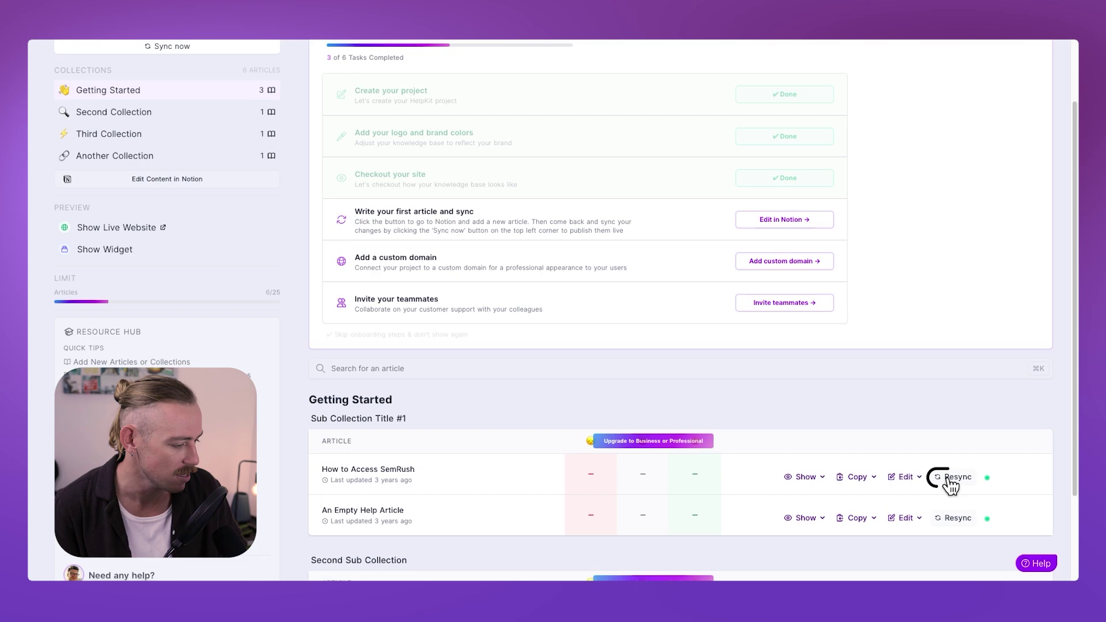
{"action": "left_click", "coordinate": [141, 235]}
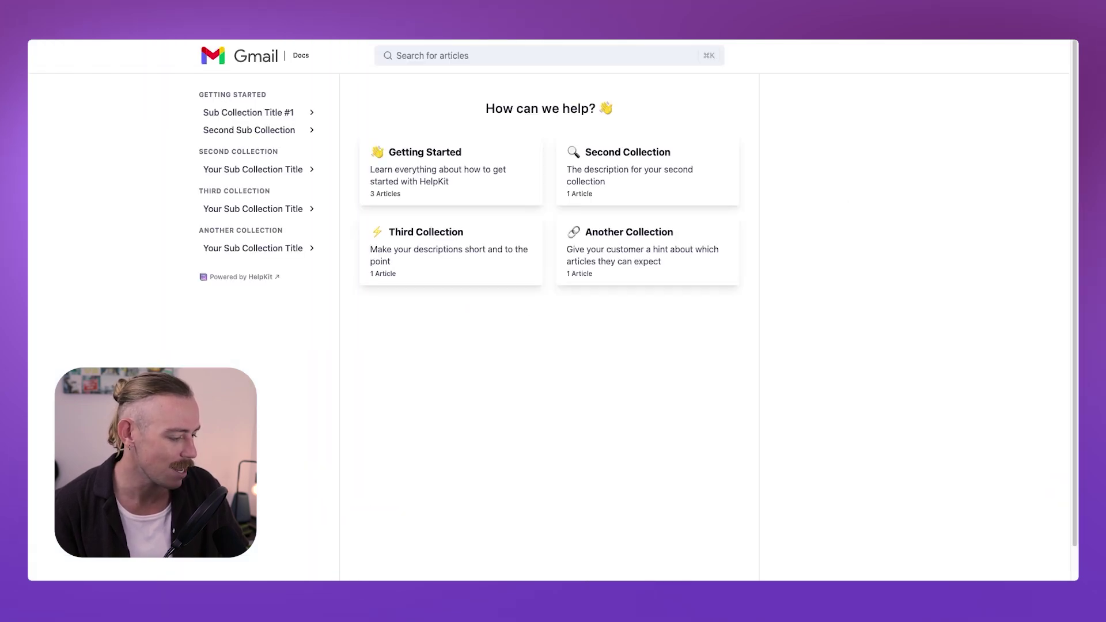
{"action": "left_click", "coordinate": [526, 185]}
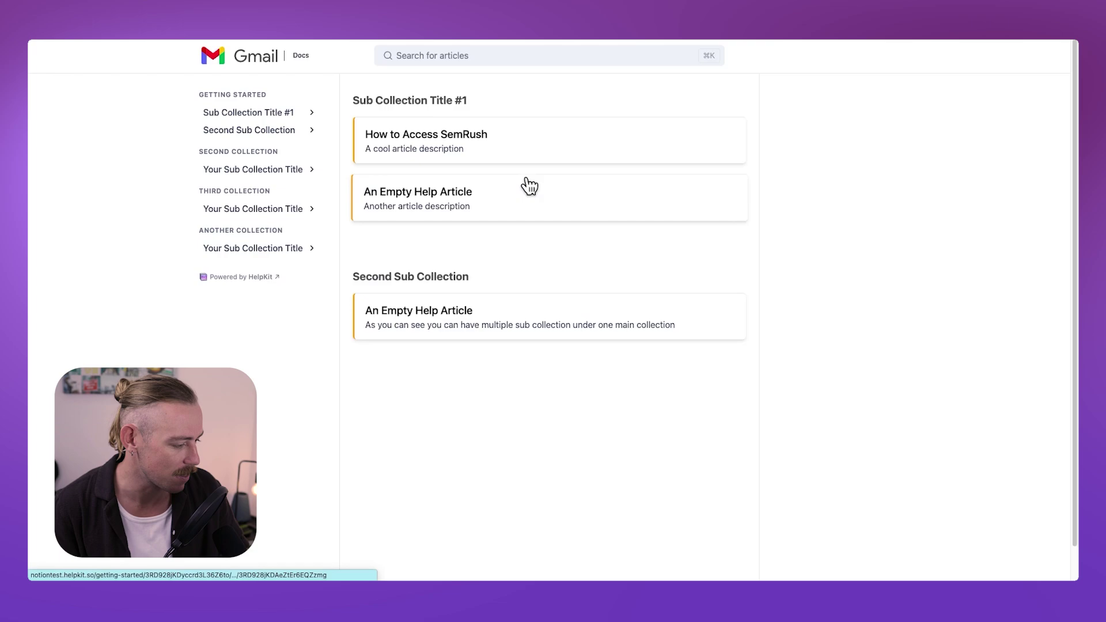
{"action": "left_click", "coordinate": [519, 147]}
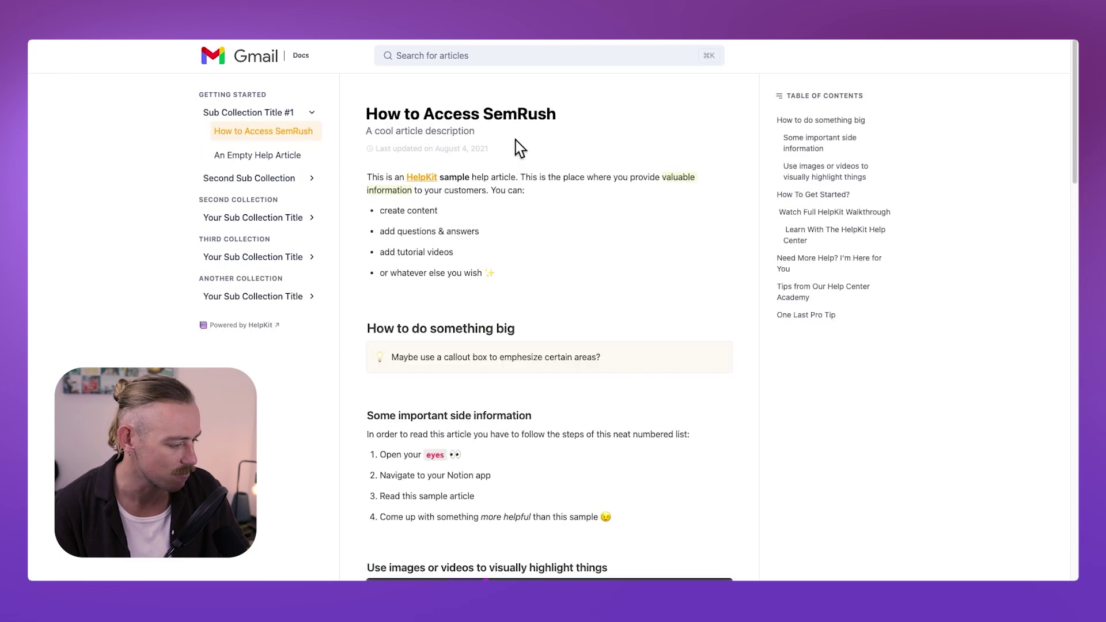
{"action": "left_click_drag", "start_coordinate": [546, 113], "coordinate": [377, 113]}
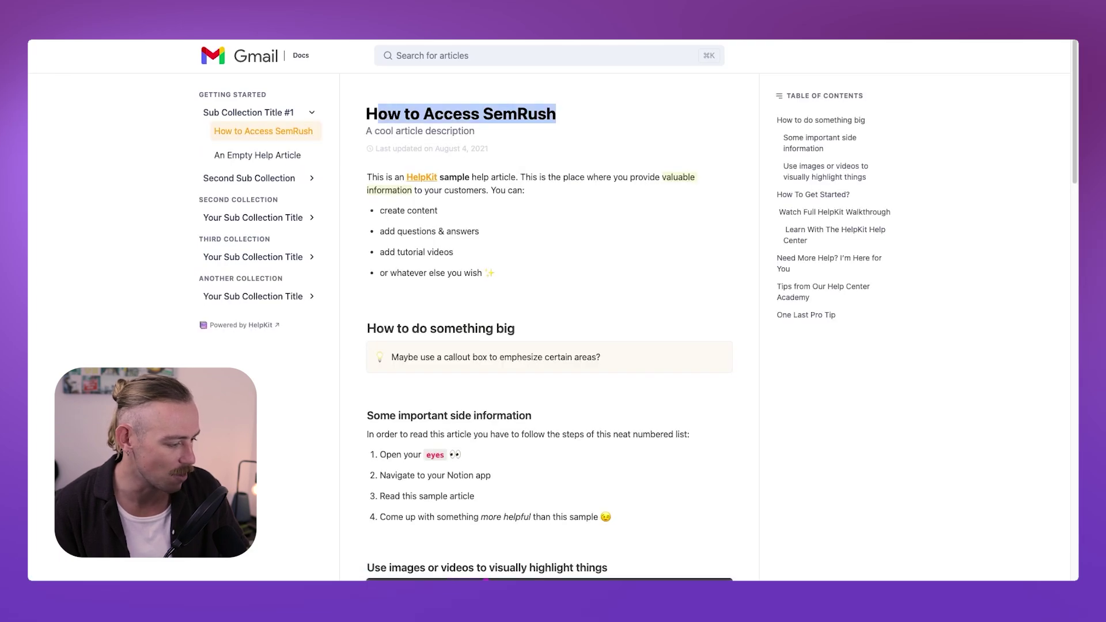
{"action": "left_click", "coordinate": [378, 114]}
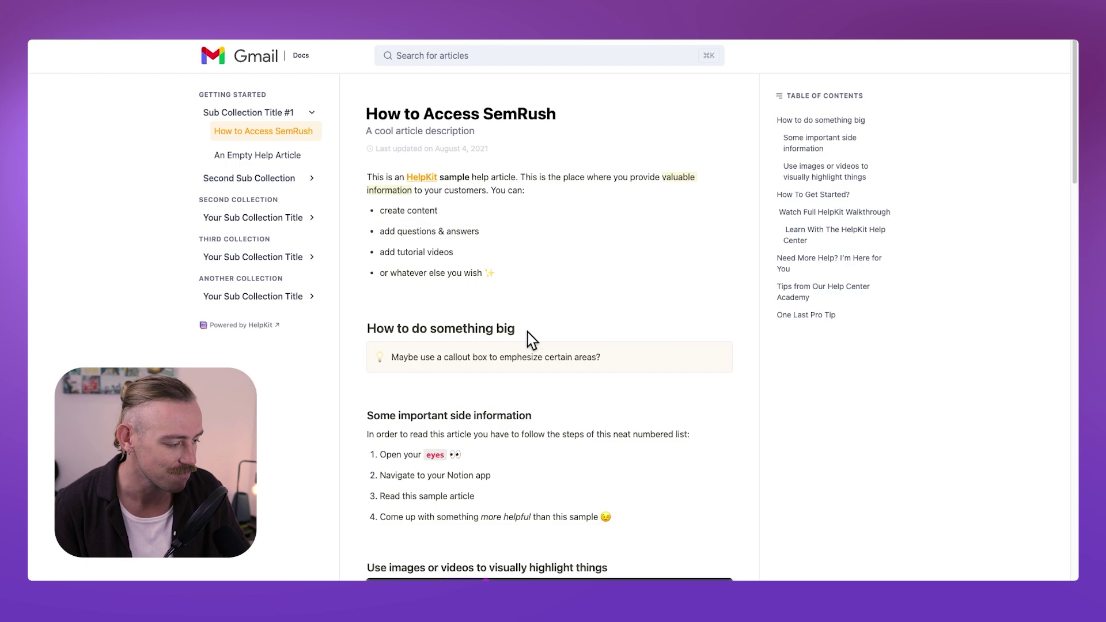
{"action": "key", "text": "super+Tab"}
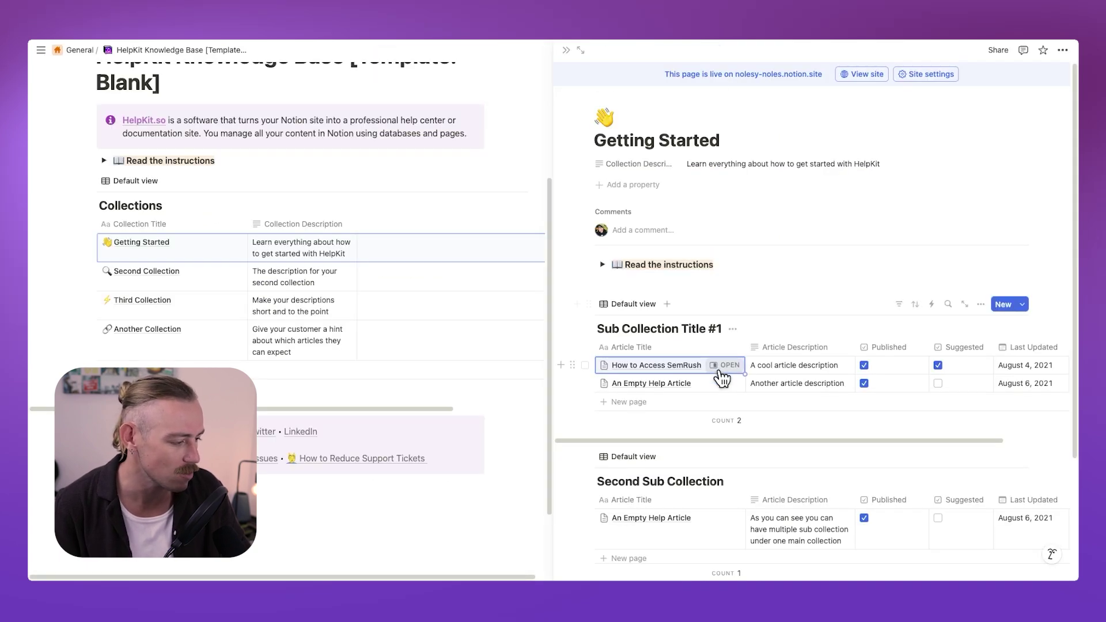
Open the SemRush article full page and replace its sample text with pasted keyword-research notes and video
{"action": "left_click", "coordinate": [720, 365]}
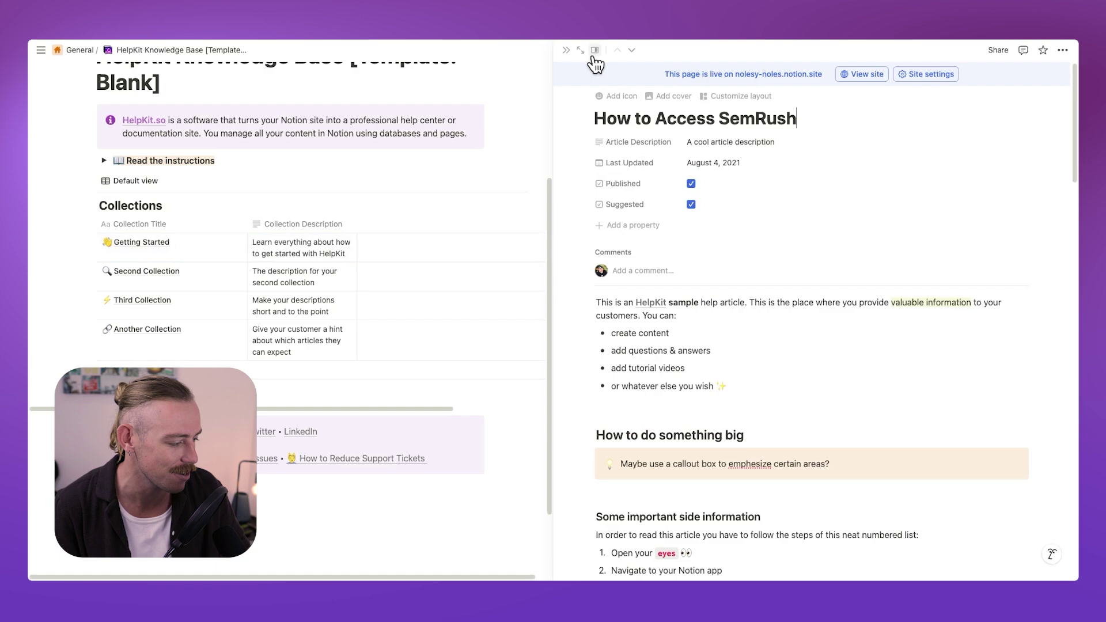
{"action": "left_click", "coordinate": [581, 51]}
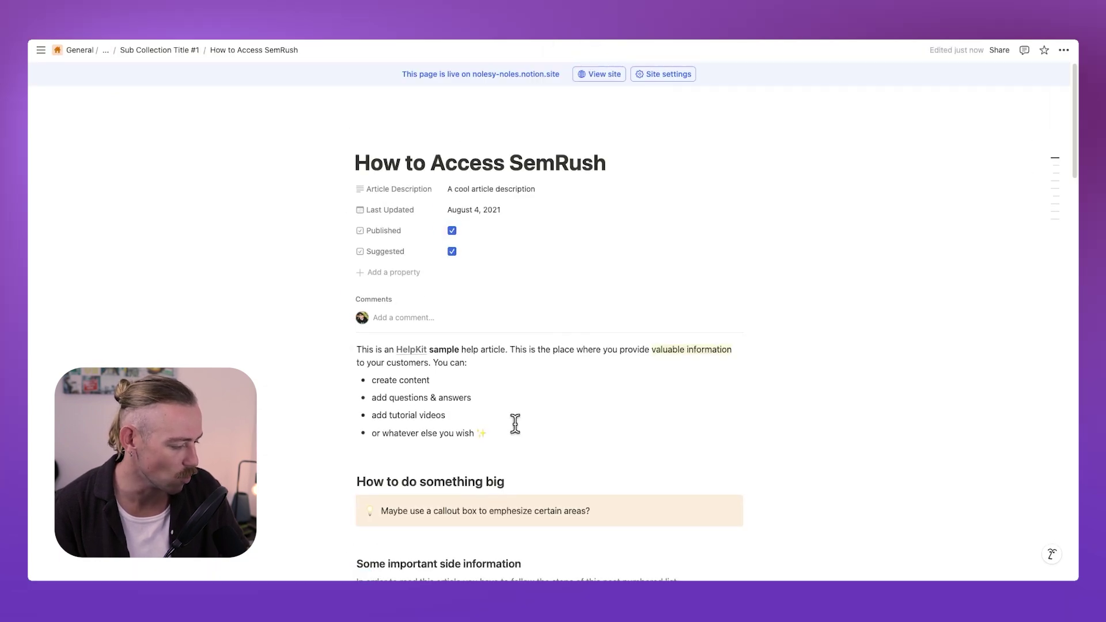
{"action": "key", "text": "super+a"}
{"action": "key", "text": "super+a"}
{"action": "key", "text": "BackSpace"}
{"action": "key", "text": "super+v"}
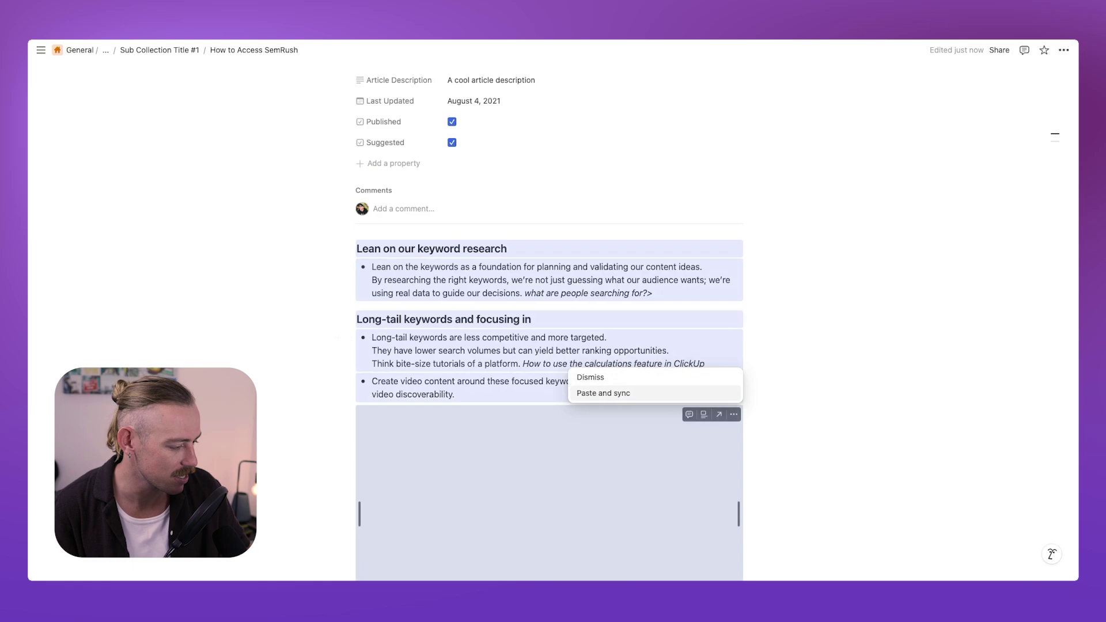
{"action": "left_click", "coordinate": [711, 380]}
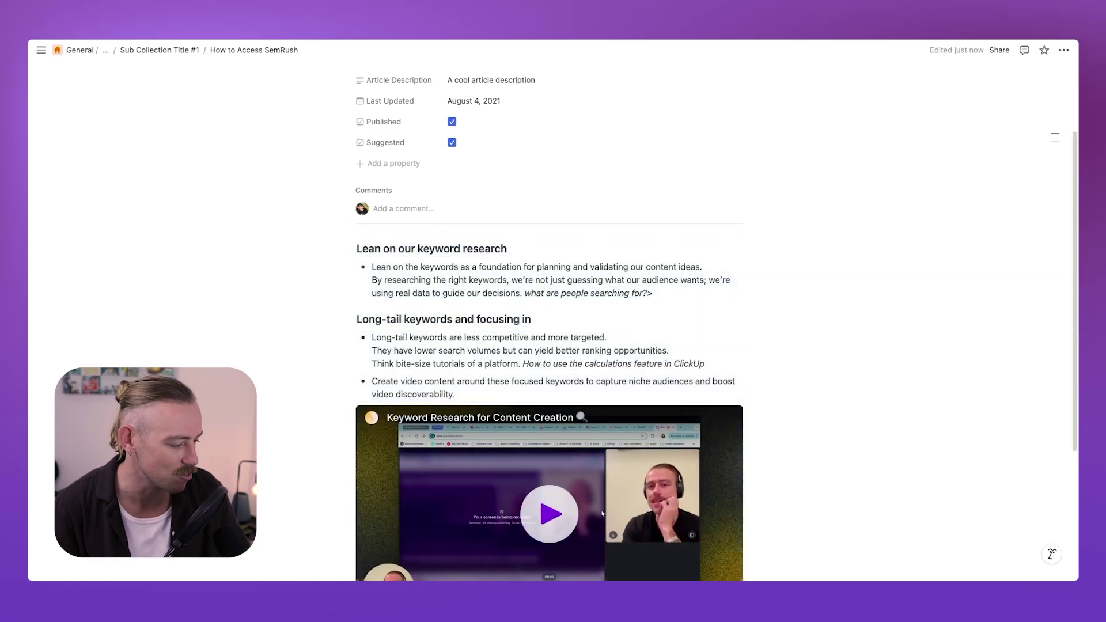
Tidy the trailing empty bullet at the end of the article and return to HelpKit
{"action": "scroll", "coordinate": [610, 438], "scroll_direction": "down", "scroll_amount": 3}
{"action": "key", "text": "Return"}
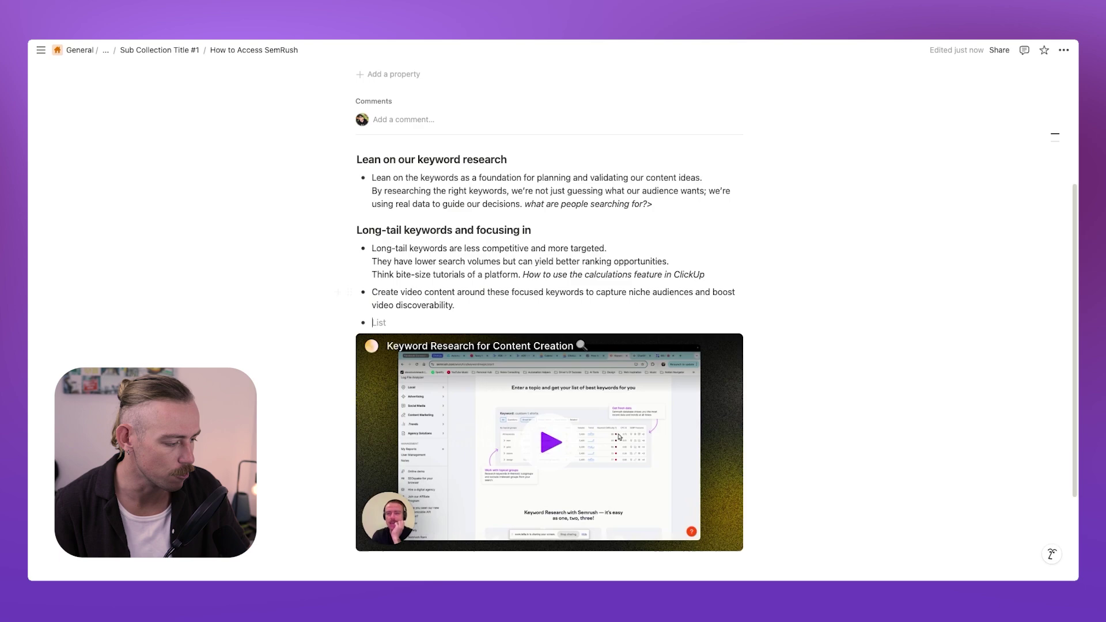
{"action": "key", "text": "BackSpace"}
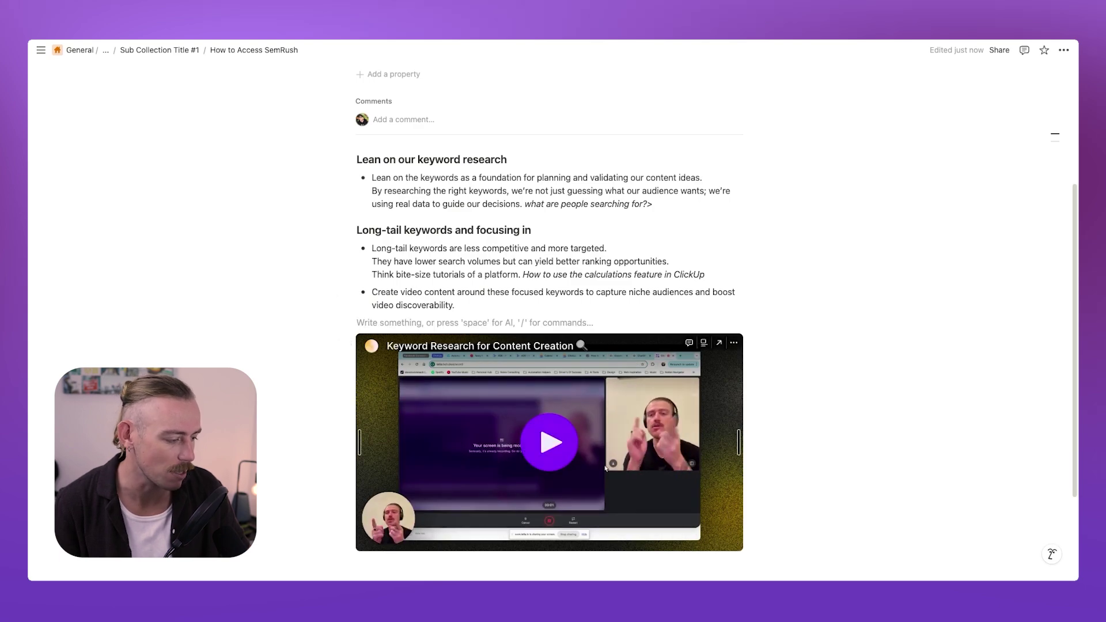
{"action": "scroll", "coordinate": [720, 410], "scroll_direction": "up", "scroll_amount": 1}
{"action": "scroll", "coordinate": [602, 447], "scroll_direction": "up", "scroll_amount": 5}
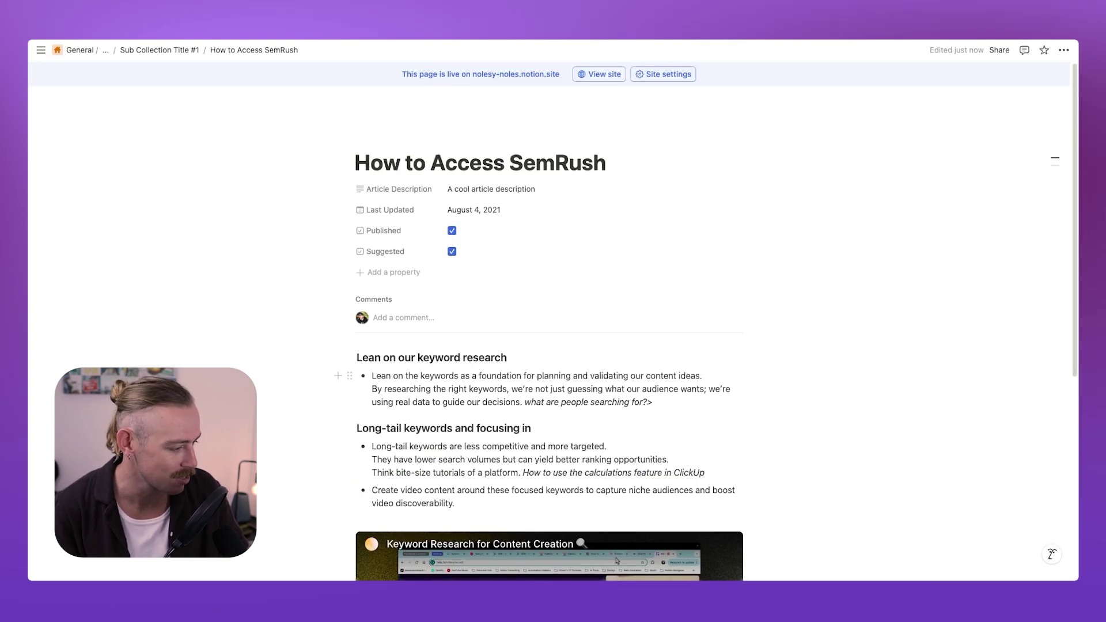
{"action": "key", "text": "super+Tab"}
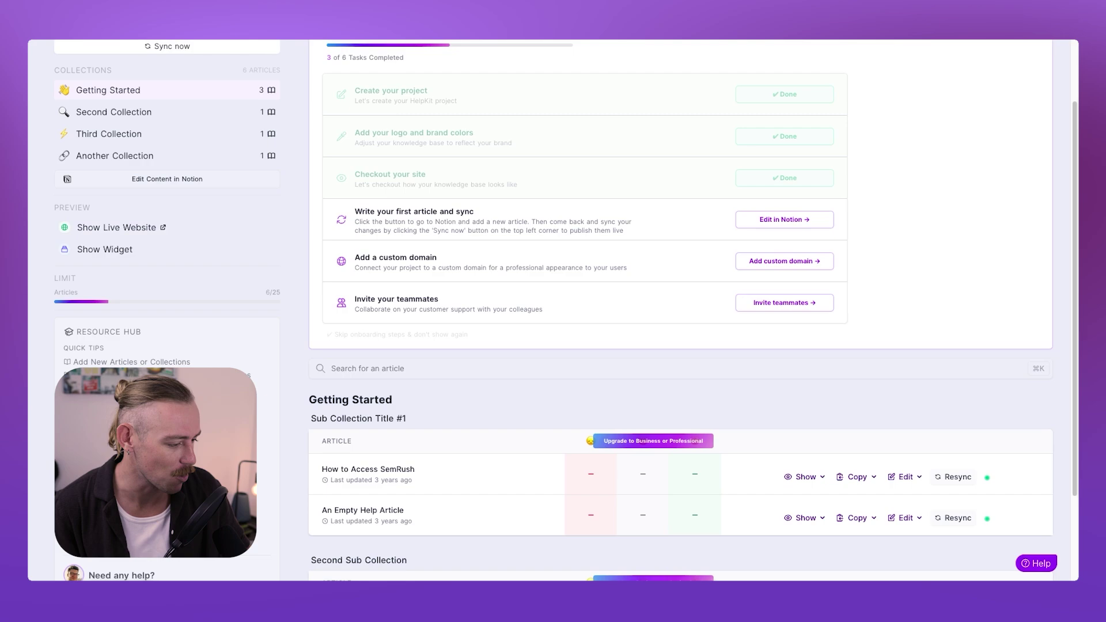
Resync the How to Access SemRush article on the HelpKit dashboard
{"action": "scroll", "coordinate": [185, 91], "scroll_direction": "up", "scroll_amount": 3}
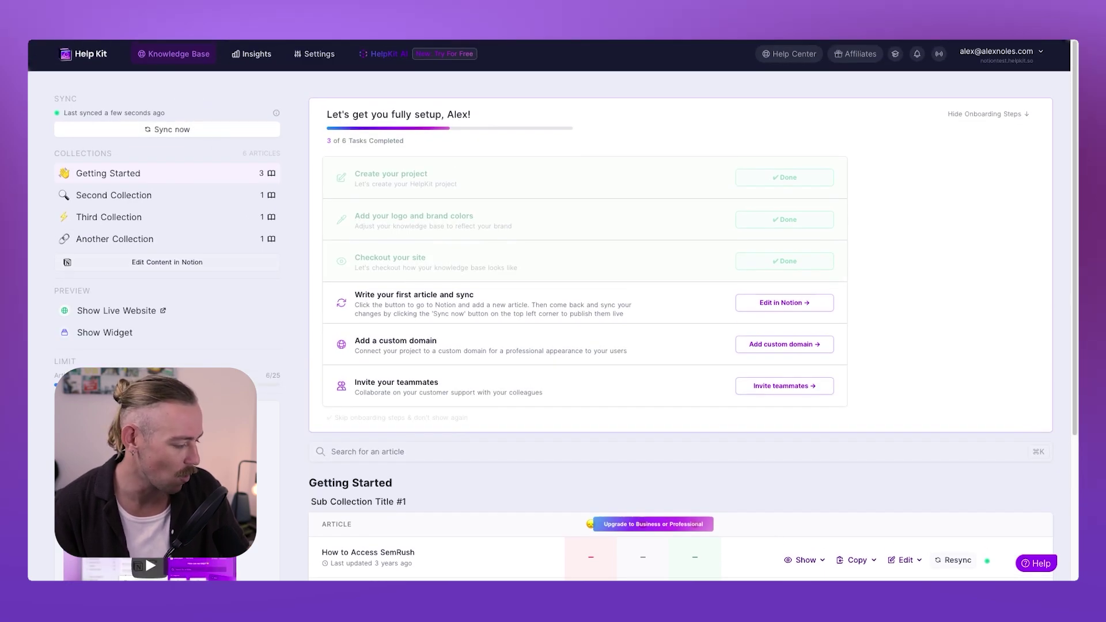
{"action": "scroll", "coordinate": [680, 346], "scroll_direction": "down", "scroll_amount": 3}
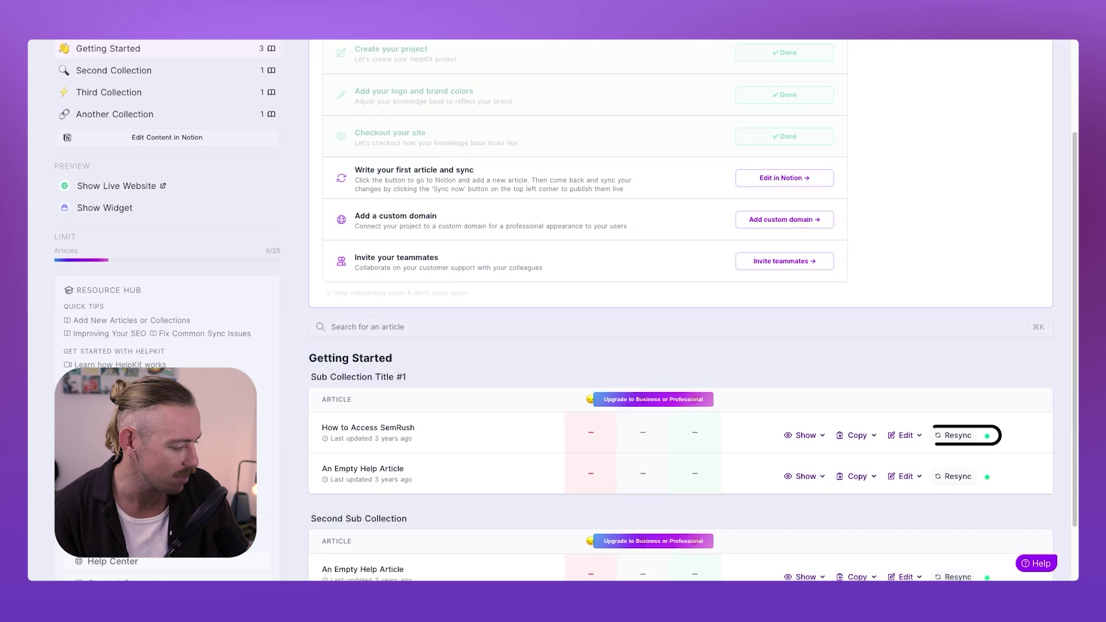
{"action": "left_click", "coordinate": [958, 436]}
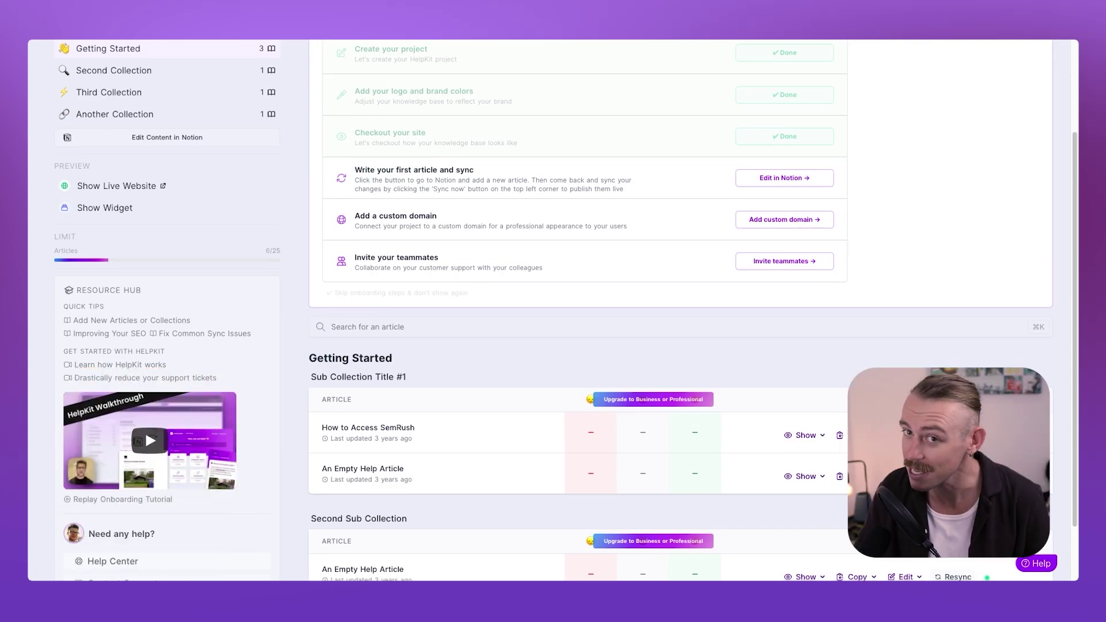
Check the How to Access SemRush article's notes and video on the live help site
{"action": "scroll", "coordinate": [222, 573], "scroll_direction": "up", "scroll_amount": 3}
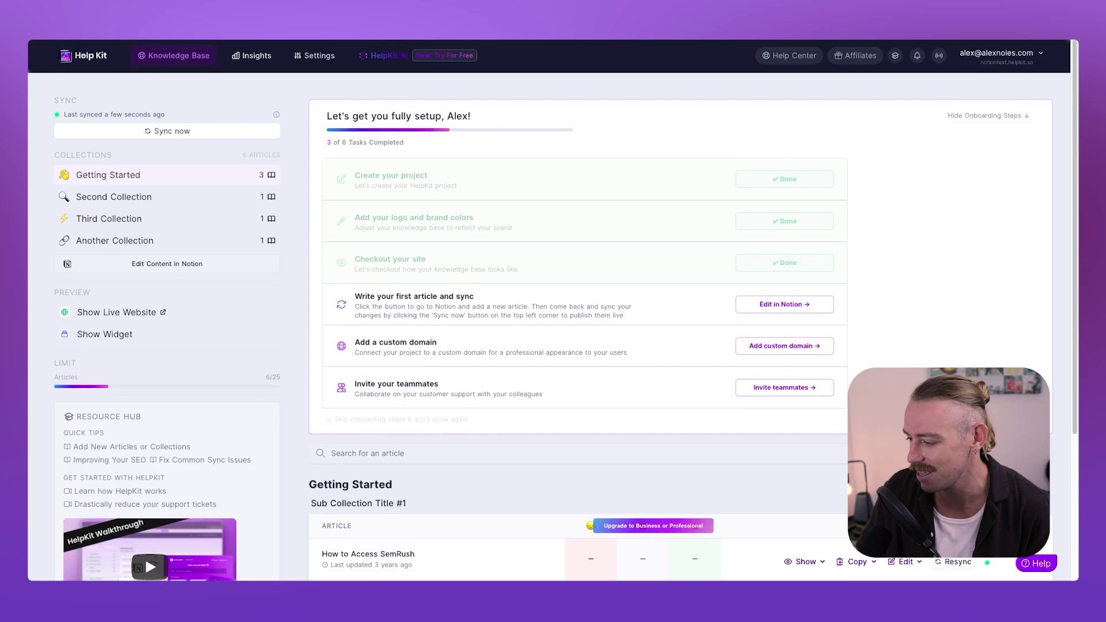
{"action": "left_click", "coordinate": [154, 314]}
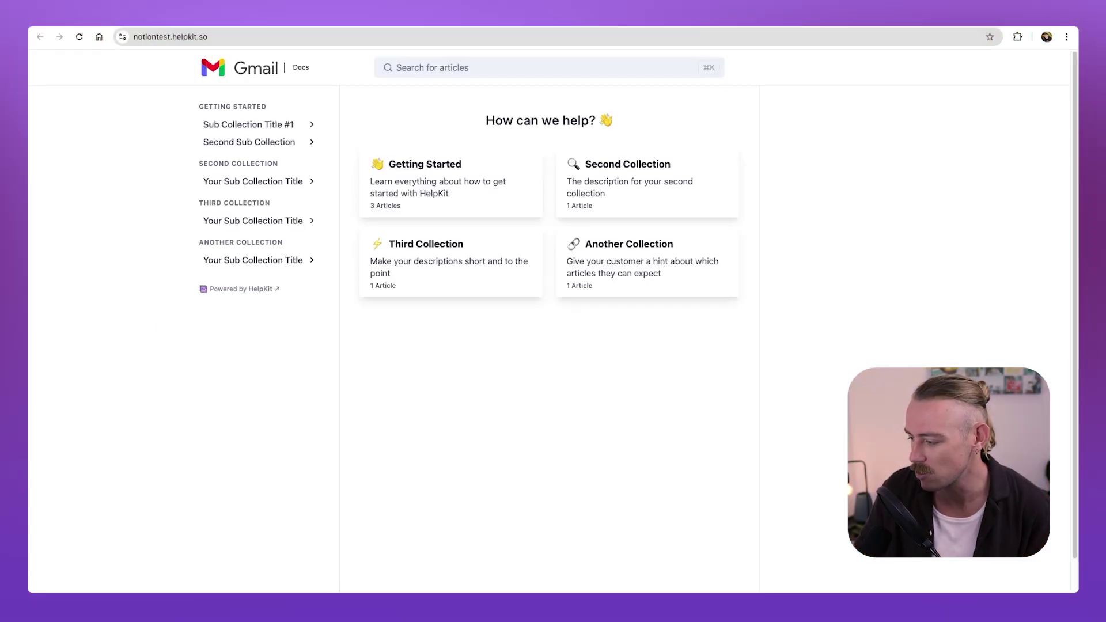
{"action": "left_click", "coordinate": [517, 198]}
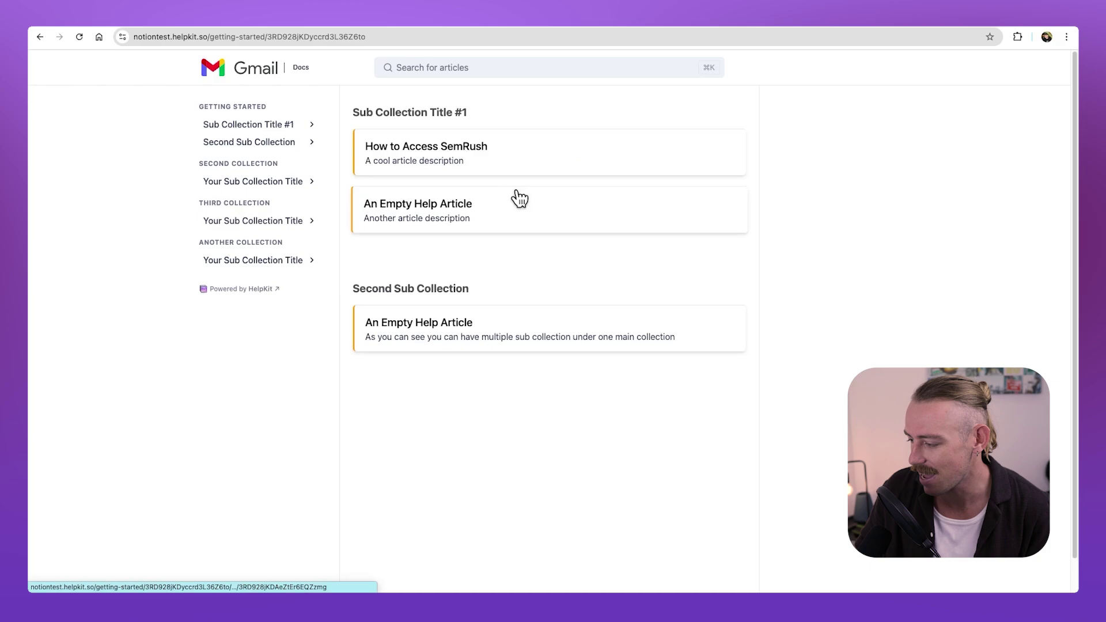
{"action": "left_click", "coordinate": [544, 147]}
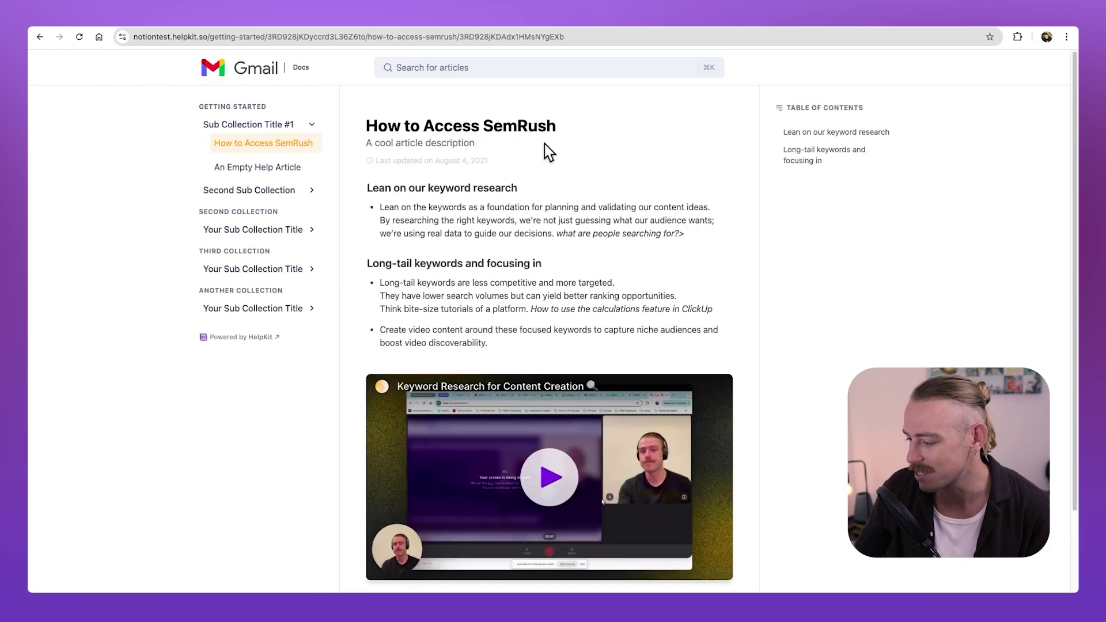
{"action": "scroll", "coordinate": [544, 151], "scroll_direction": "down", "scroll_amount": 1}
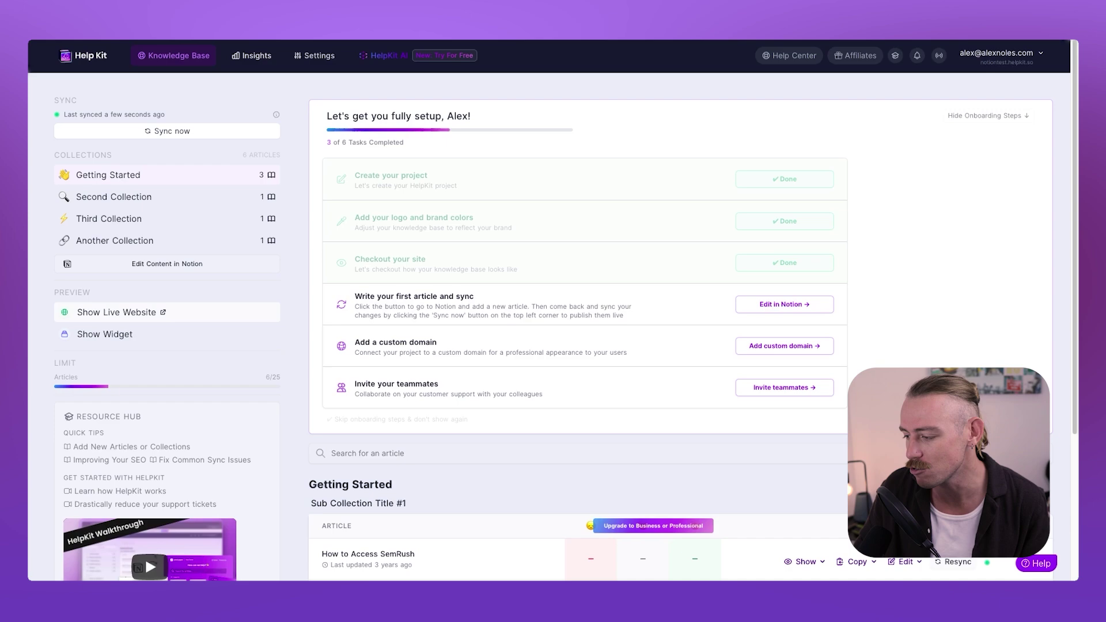
Open HelpKit Settings and expand the Look & Data logo and brand colour sections
{"action": "left_click", "coordinate": [309, 60]}
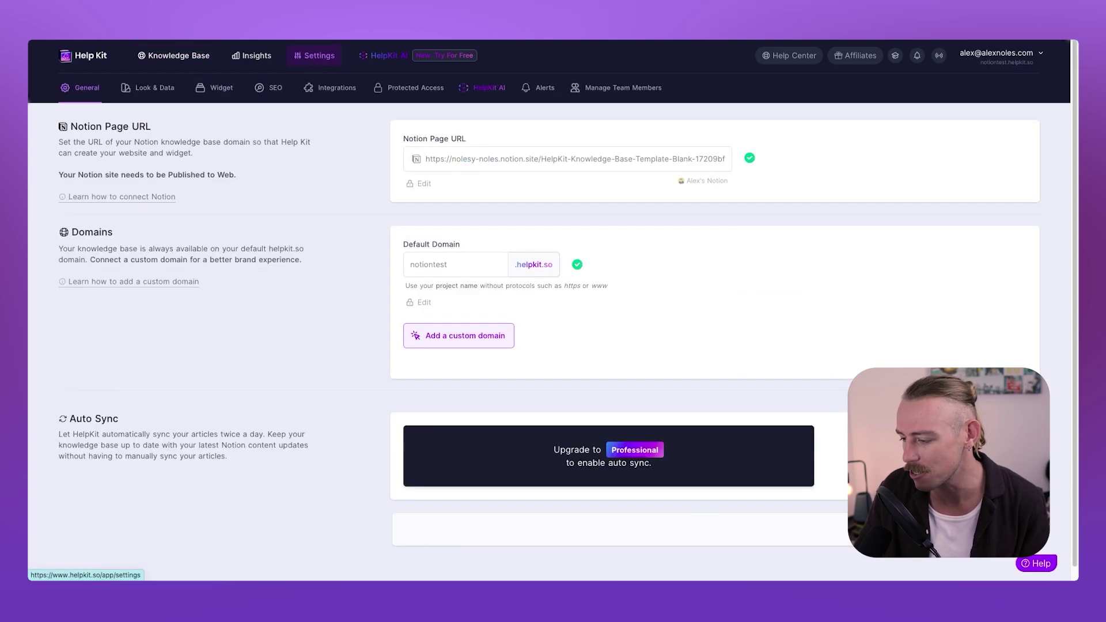
{"action": "left_click", "coordinate": [164, 95]}
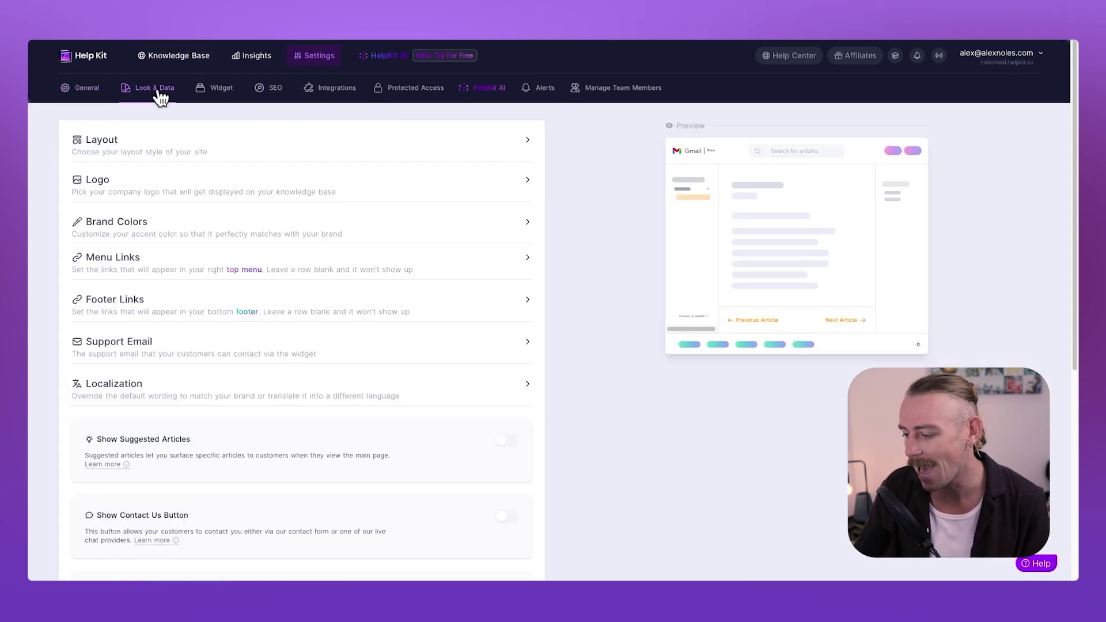
{"action": "left_click", "coordinate": [205, 186]}
{"action": "left_click", "coordinate": [257, 380]}
Review the Integrations settings, then open the help center analytics insights
{"action": "scroll", "coordinate": [257, 382], "scroll_direction": "down", "scroll_amount": 4}
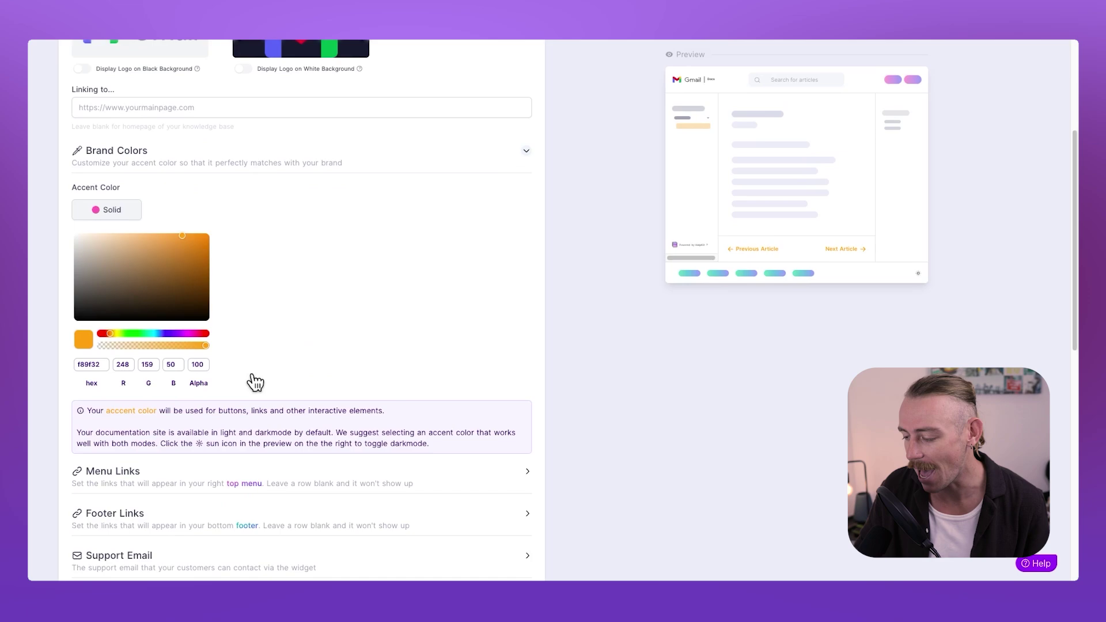
{"action": "scroll", "coordinate": [254, 383], "scroll_direction": "down", "scroll_amount": 3}
{"action": "left_click", "coordinate": [329, 87]}
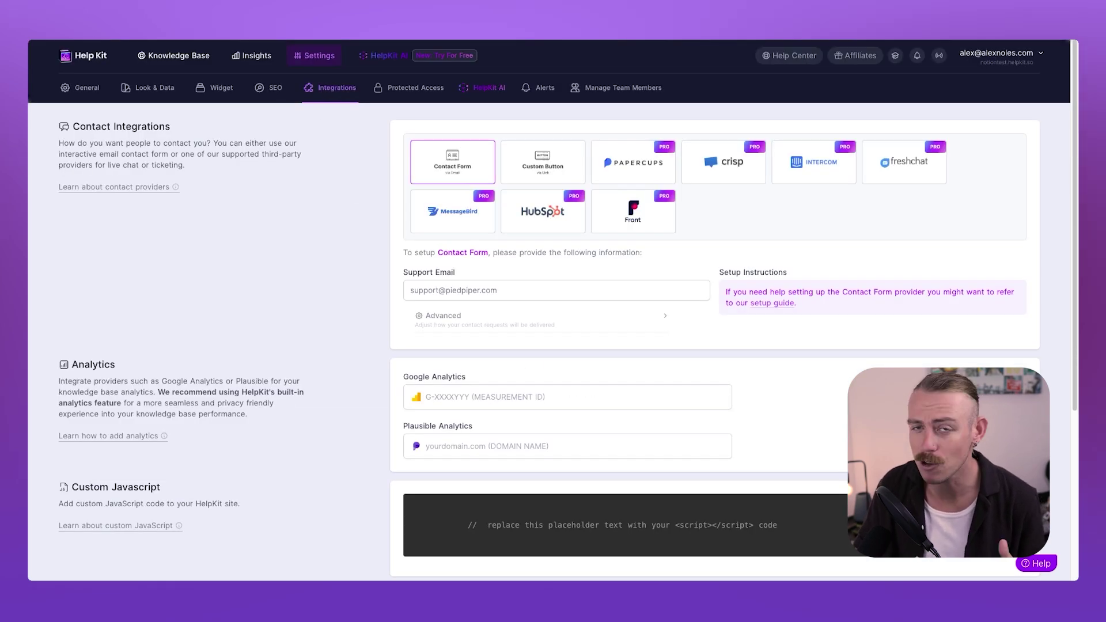
{"action": "left_click", "coordinate": [254, 58]}
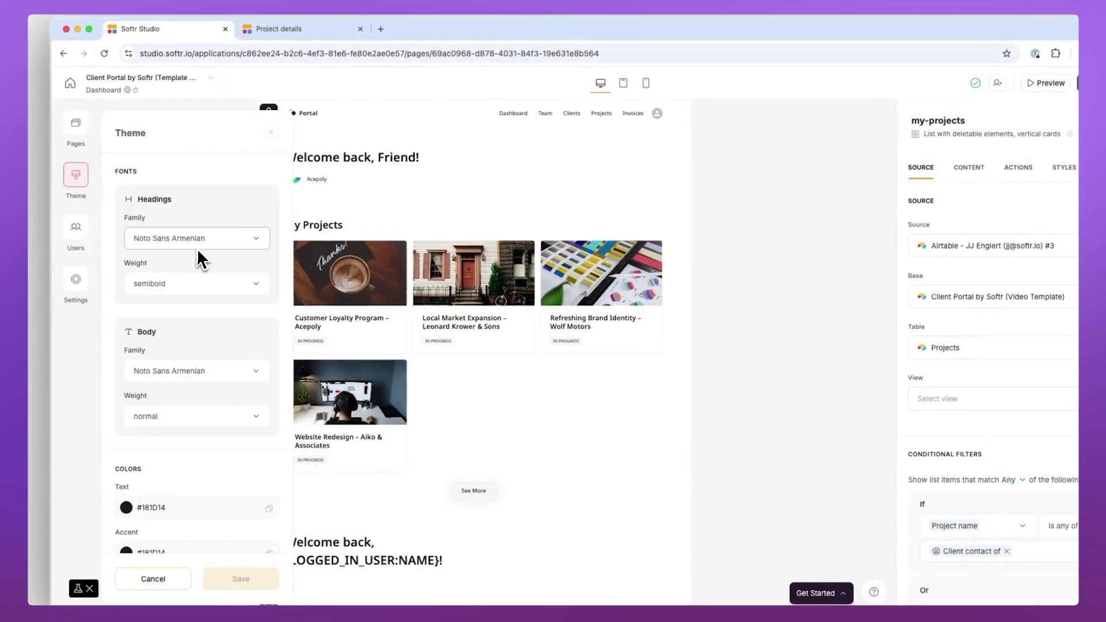
Leave the Theme panel for the app's Users list and its User Groups tab
{"action": "scroll", "coordinate": [193, 368], "scroll_direction": "down", "scroll_amount": 4}
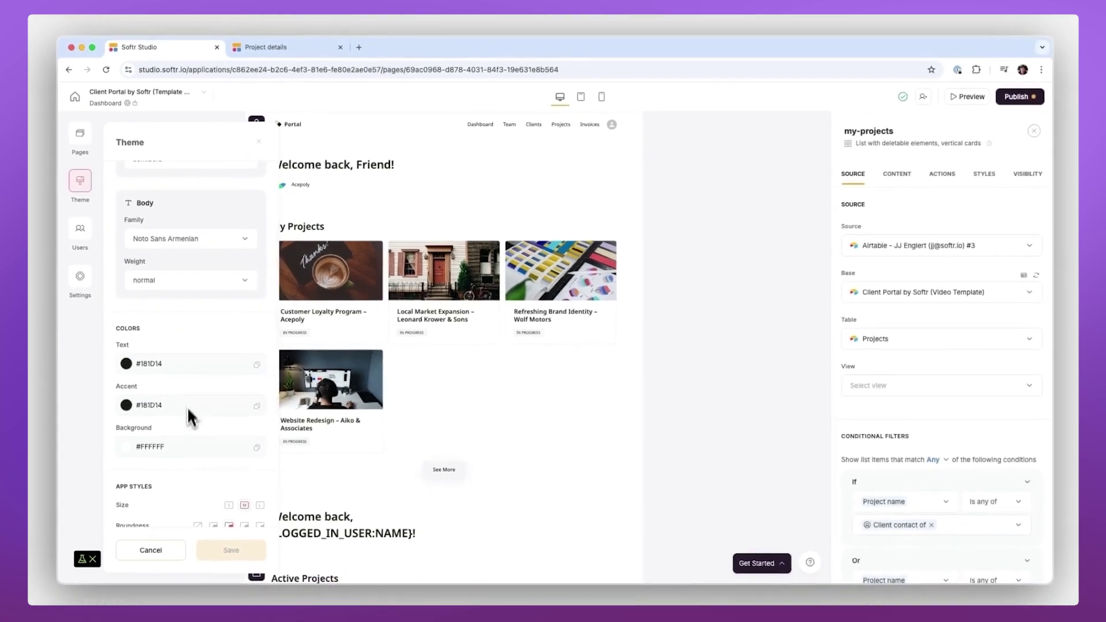
{"action": "scroll", "coordinate": [188, 420], "scroll_direction": "down", "scroll_amount": 5}
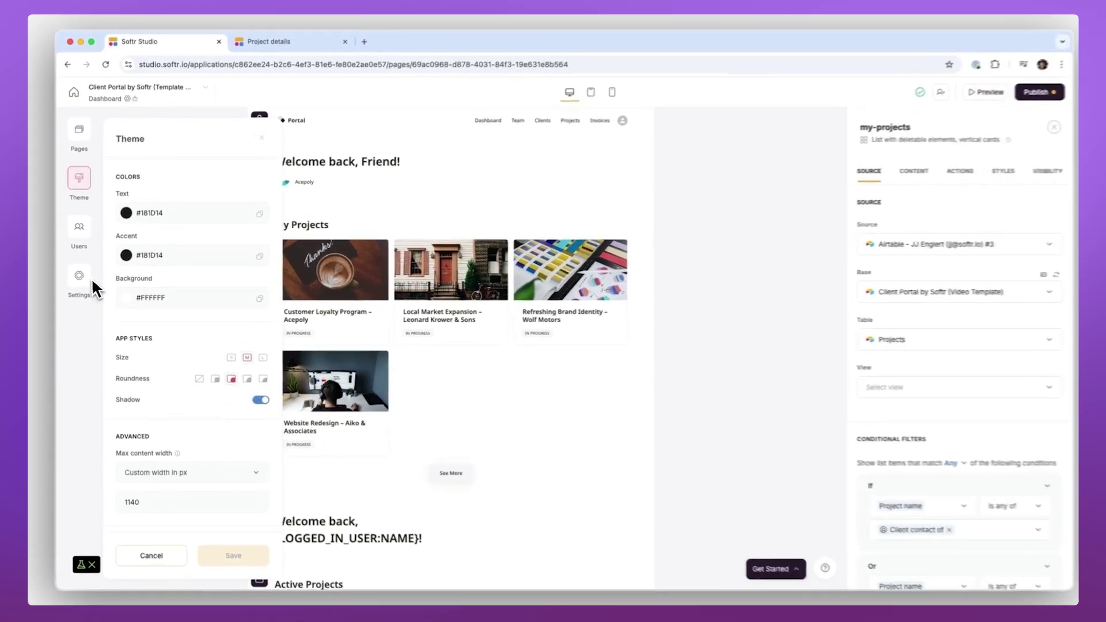
{"action": "left_click", "coordinate": [79, 227]}
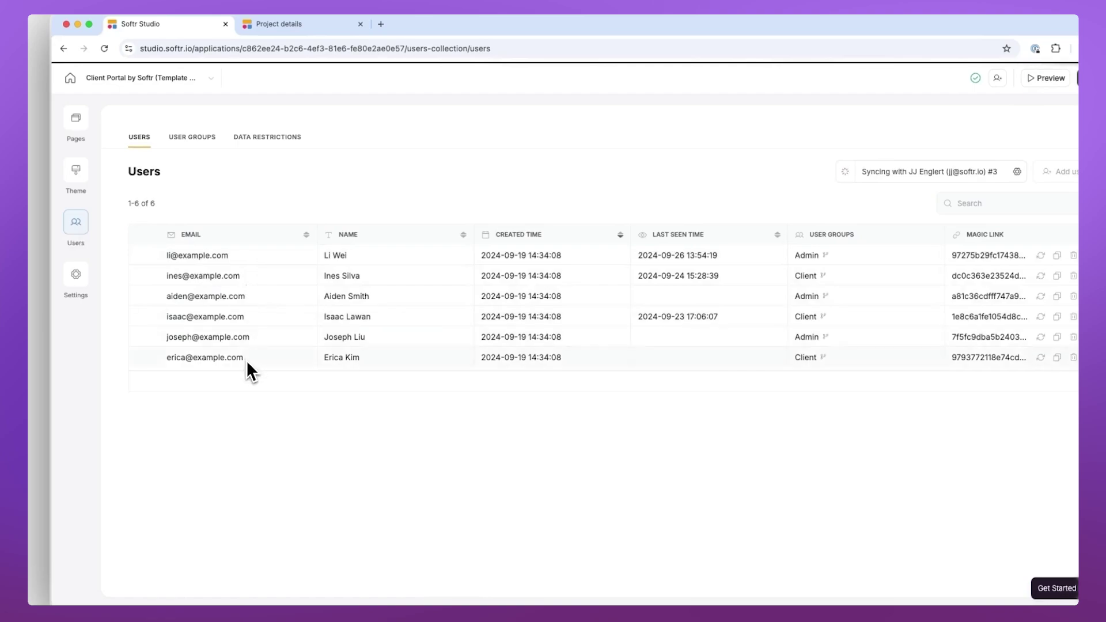
{"action": "left_click", "coordinate": [199, 140]}
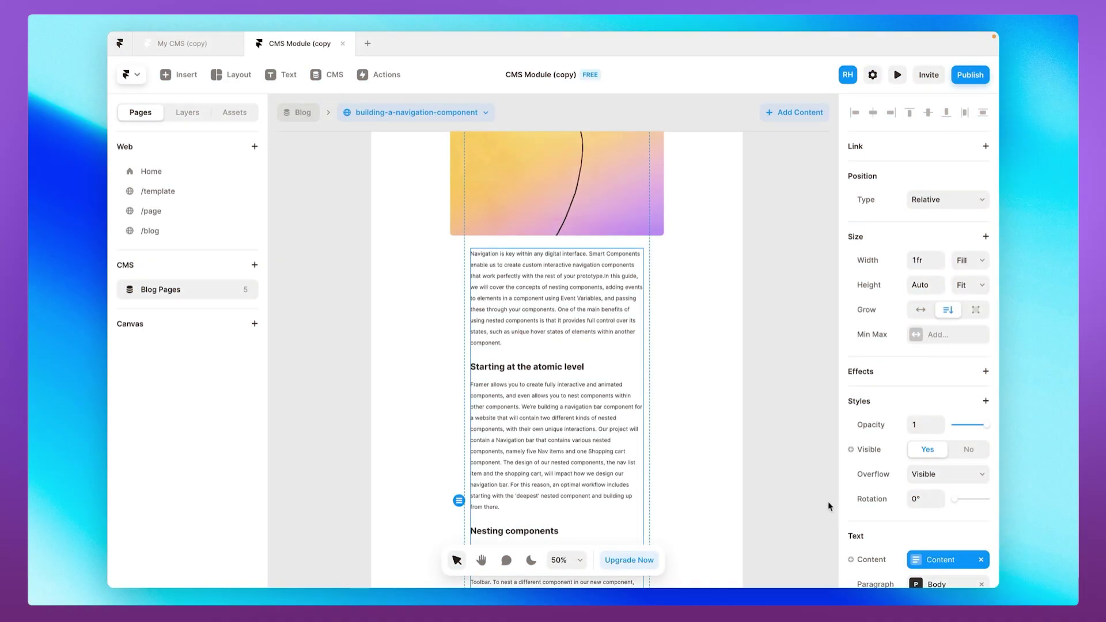
{"action": "scroll", "coordinate": [916, 532], "scroll_direction": "down", "scroll_amount": 3}
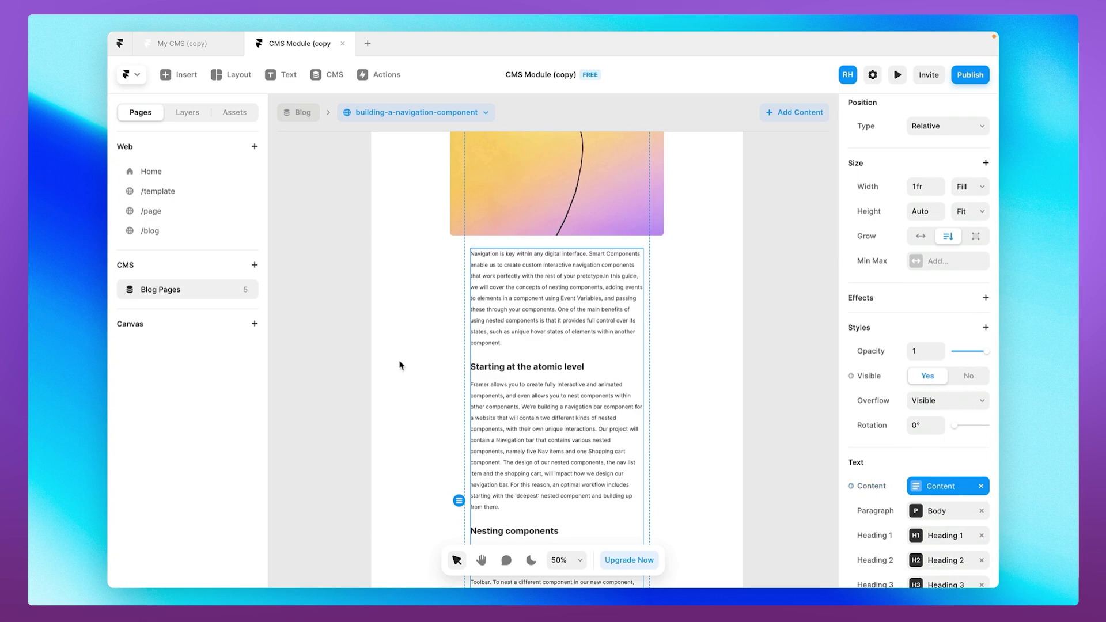